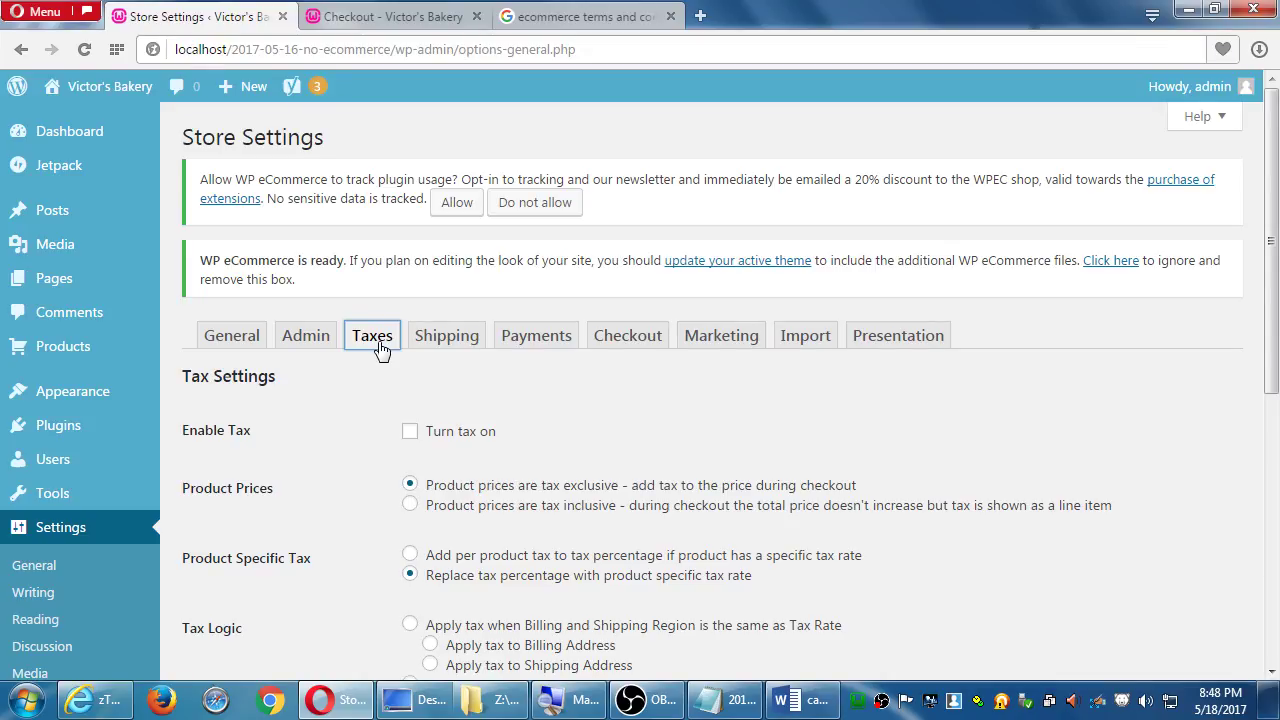
Tick 'Turn tax on' in the Taxes settings and save the change
scroll(414, 437, "down", 2)
scroll(358, 410, "down", 4)
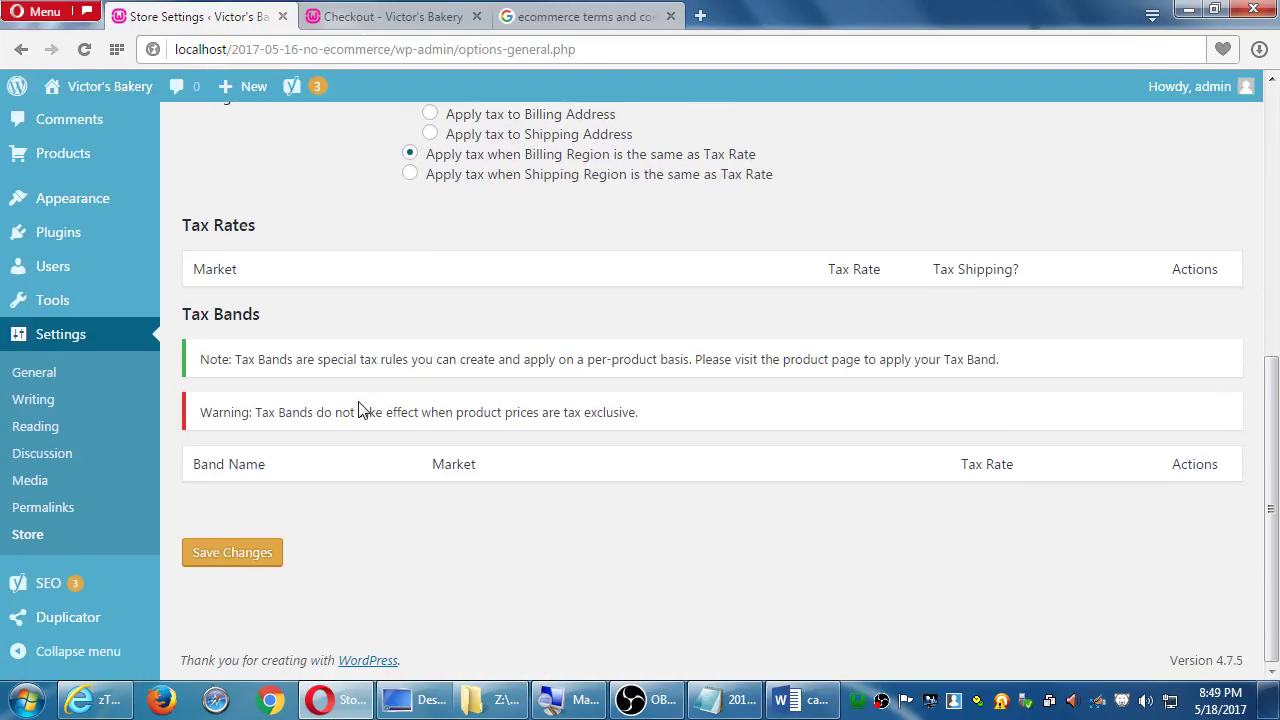
scroll(362, 405, "up", 5)
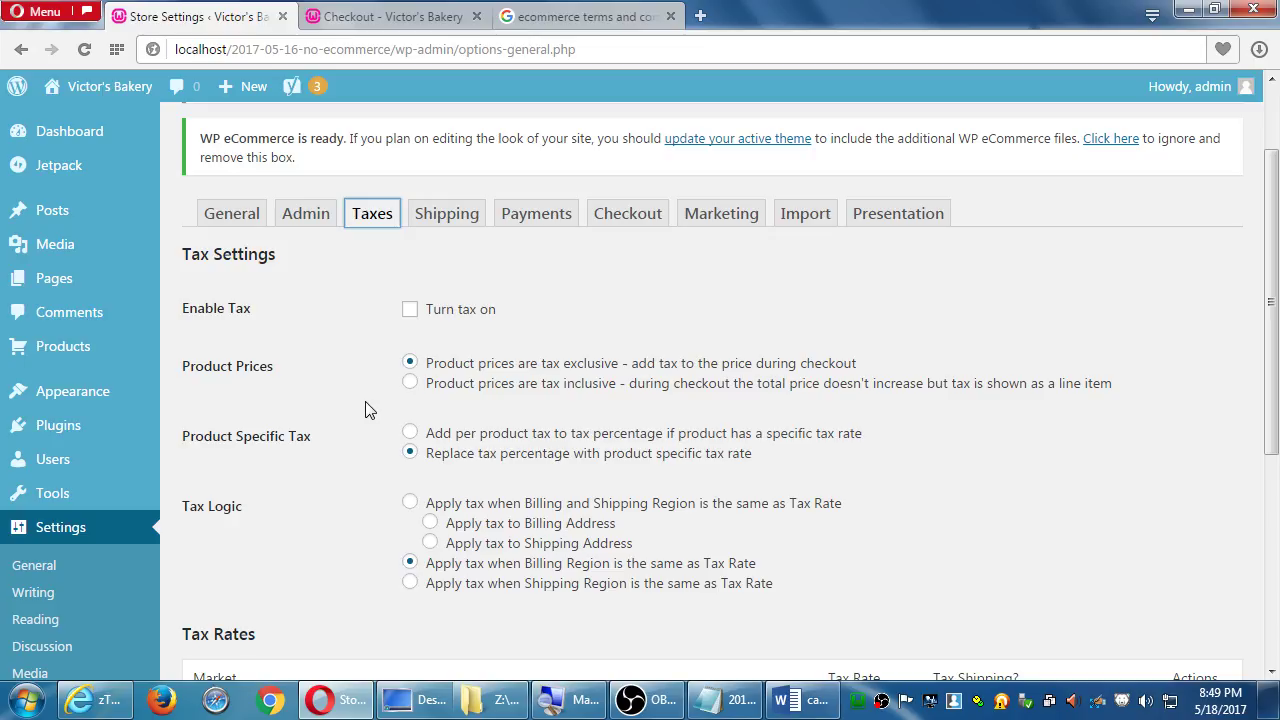
left_click(410, 314)
scroll(410, 325, "down", 4)
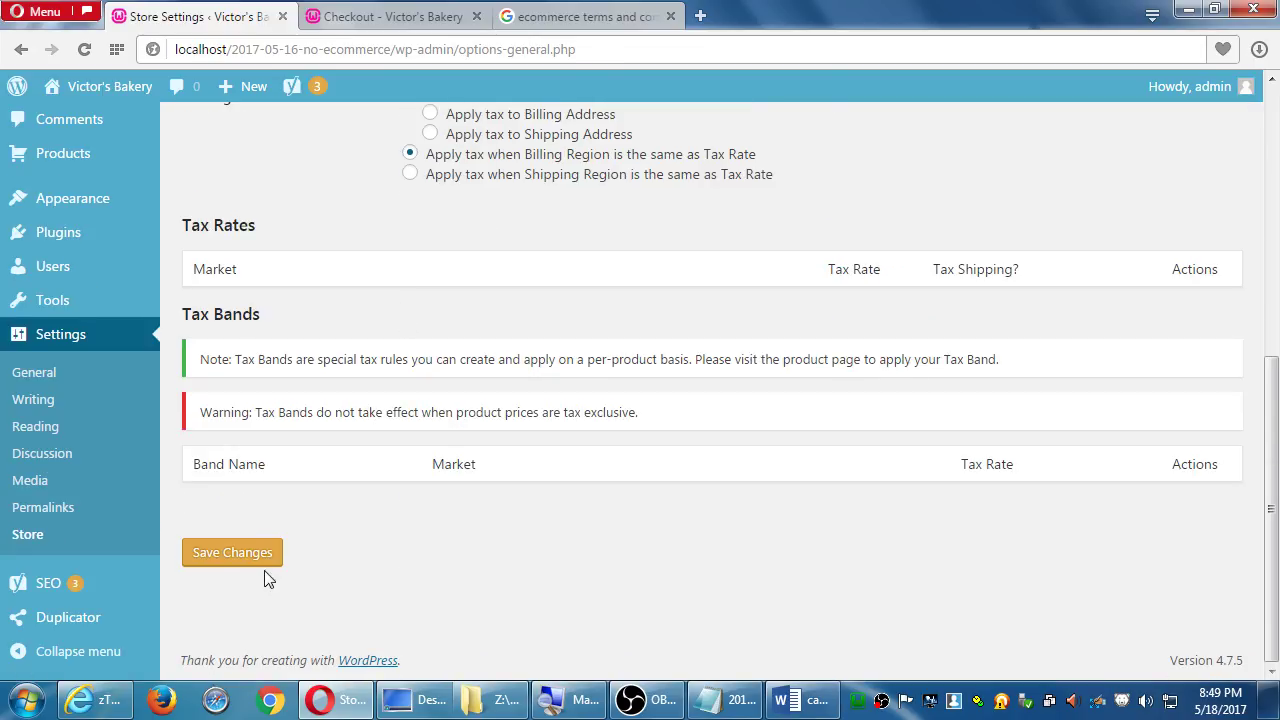
left_click(250, 566)
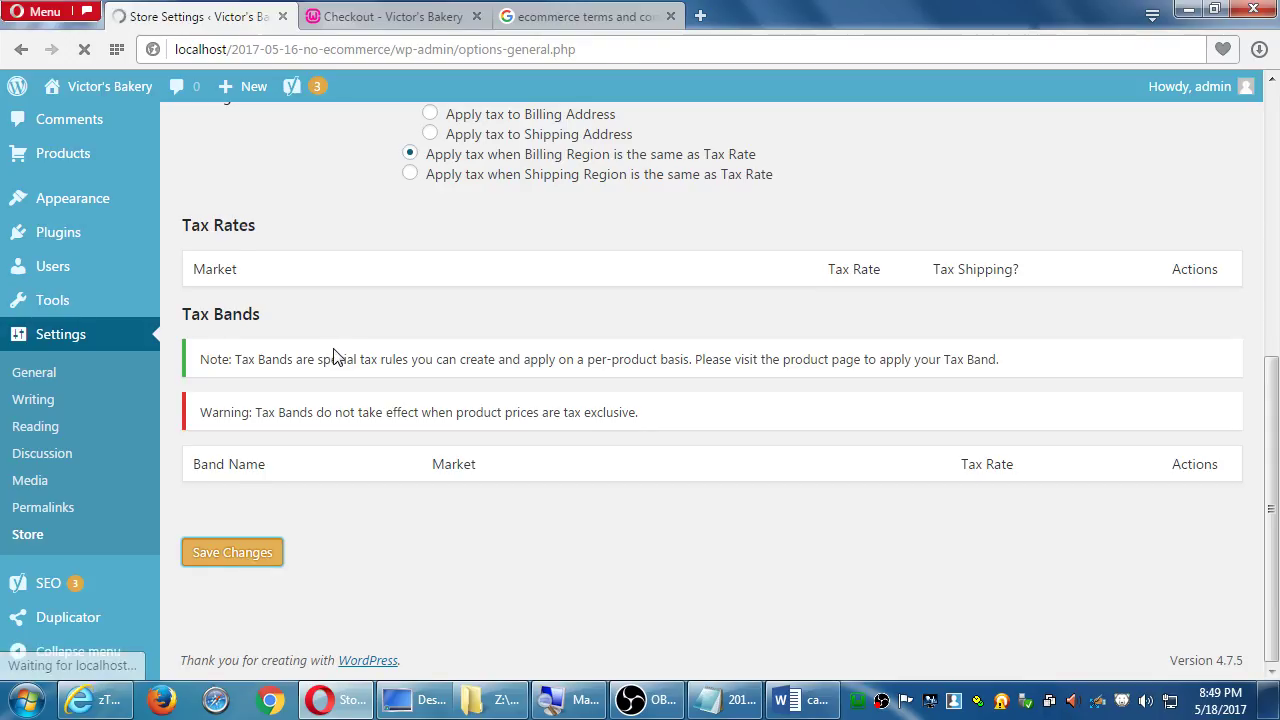
scroll(434, 466, "down", 4)
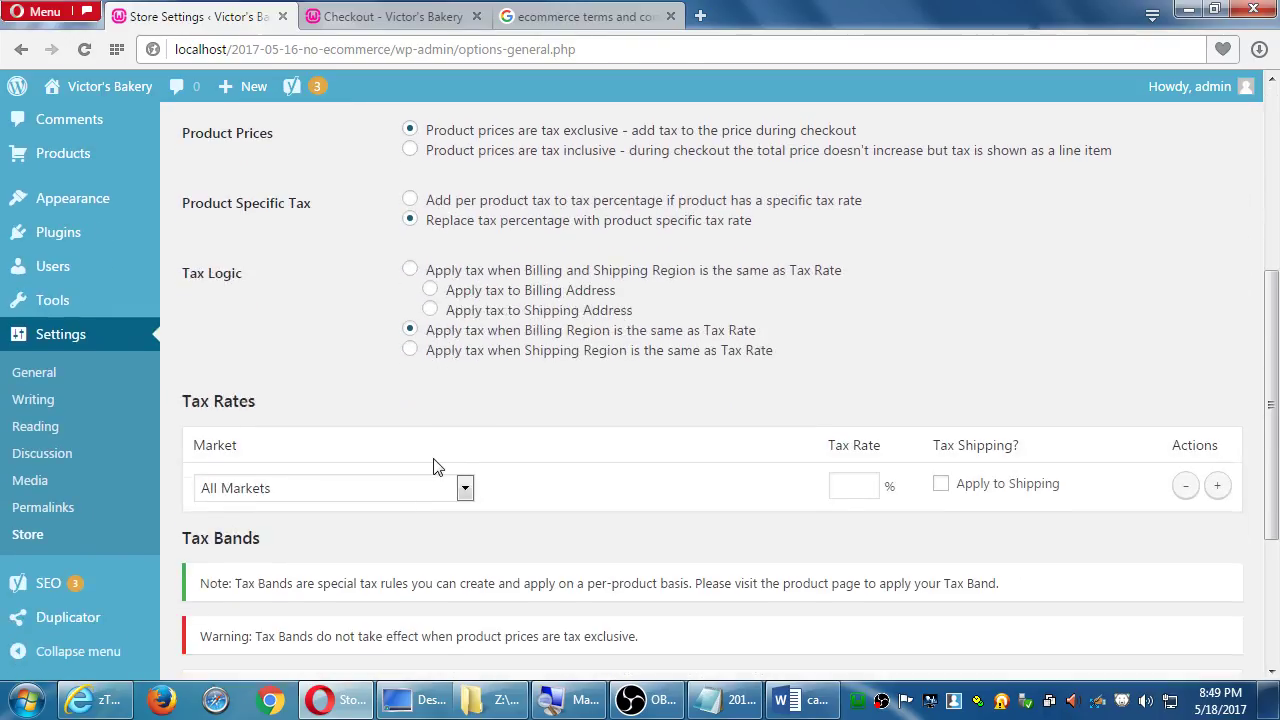
scroll(434, 466, "down", 3)
scroll(434, 466, "up", 5)
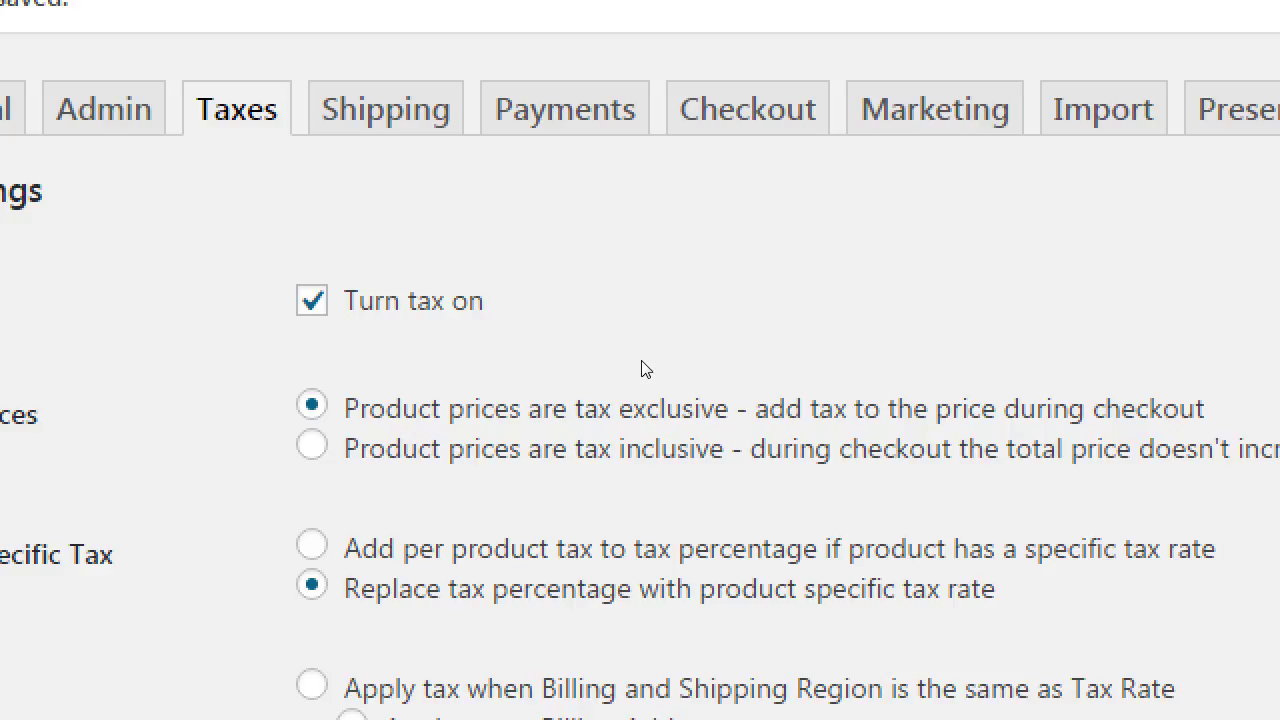
left_click(592, 430)
left_click(596, 412)
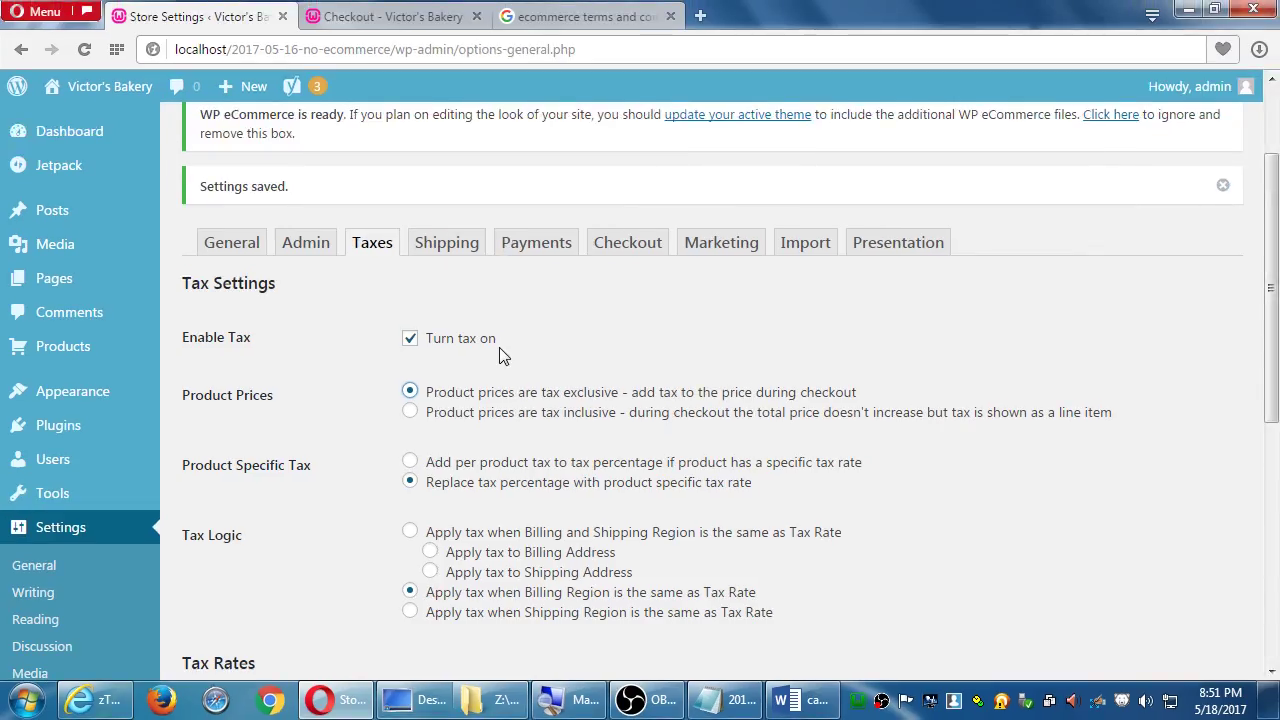
scroll(514, 445, "down", 1)
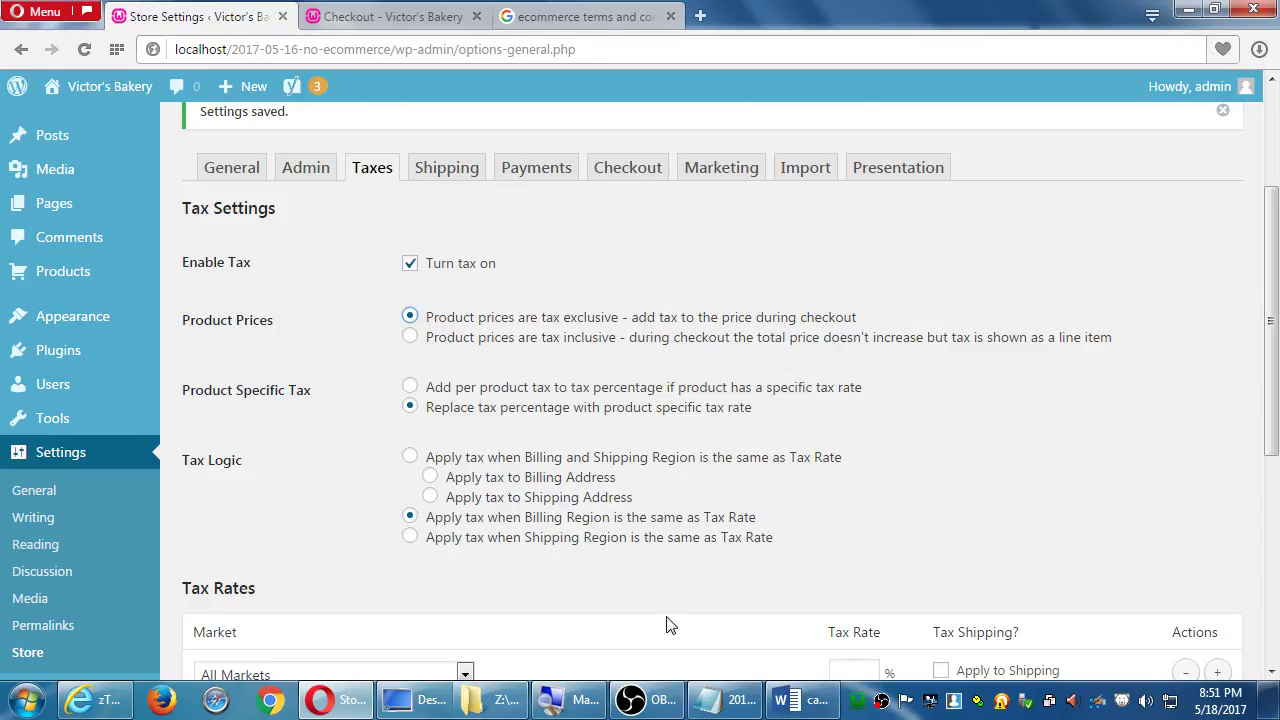
Add a 'Regarding tax settings' heading on a new line at the end of the Notepad notes
left_click(708, 684)
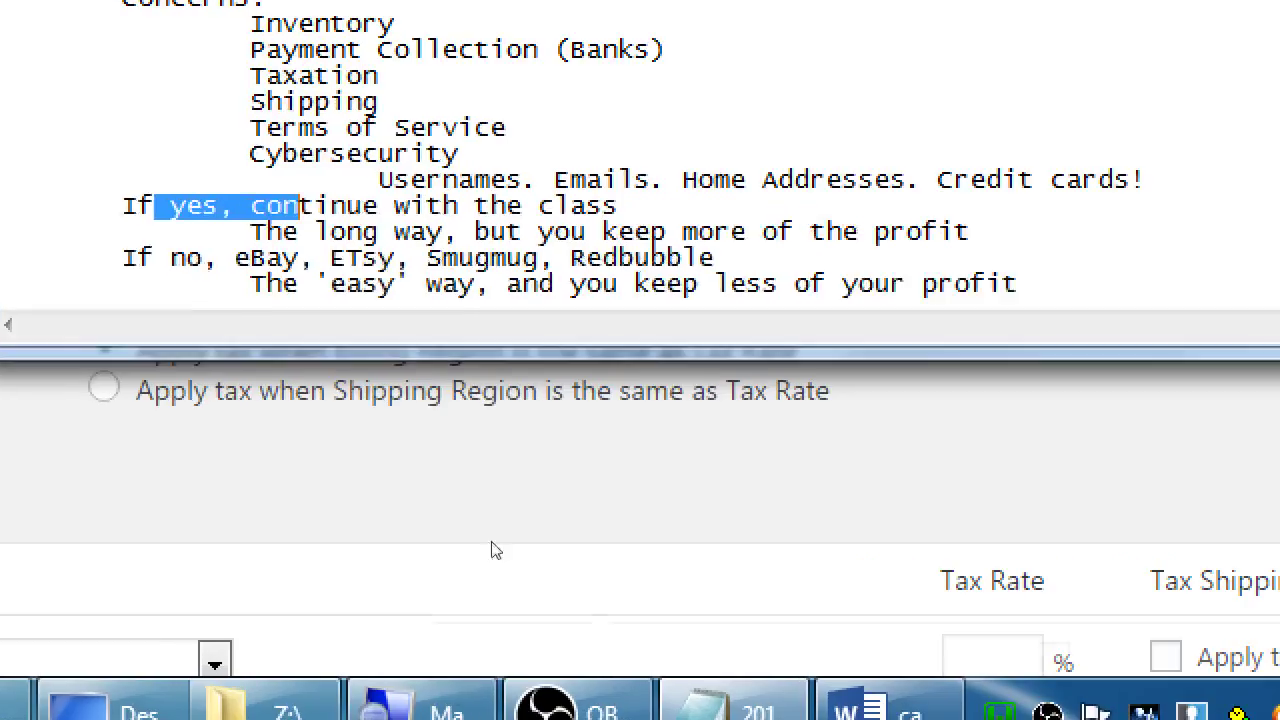
key("ctrl+End")
key("Return")
key("Return")
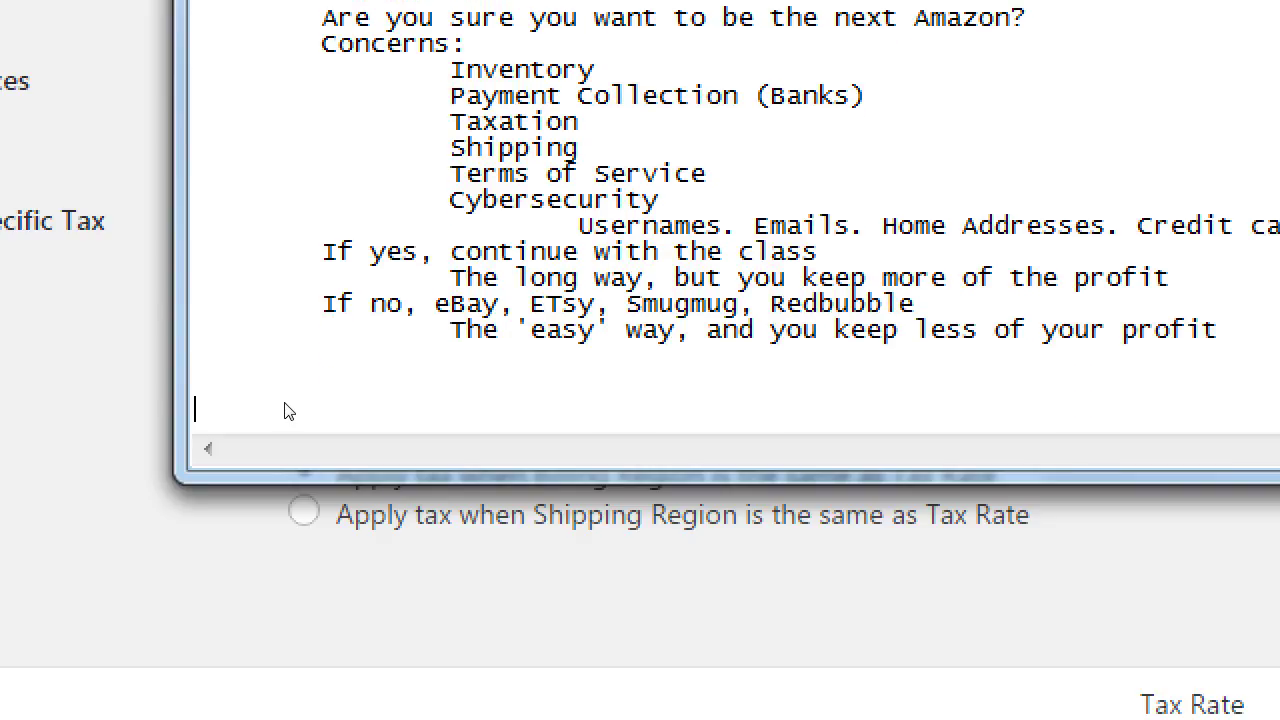
type("Regarding tax settings")
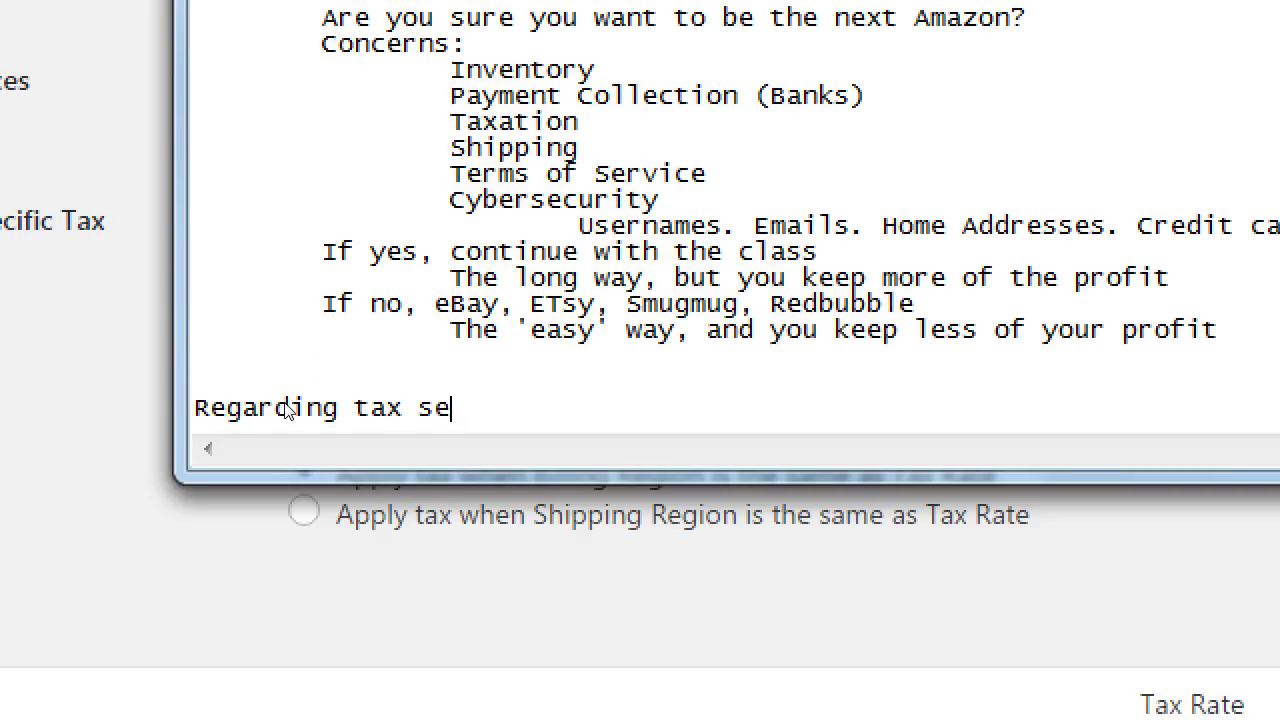
Add indented lines 'Check with BBB, Chamber of Commerce, City Hall/Business' and 'The Board of Equalization'
key("Return")
key("Tab")
type("Check with BBB")
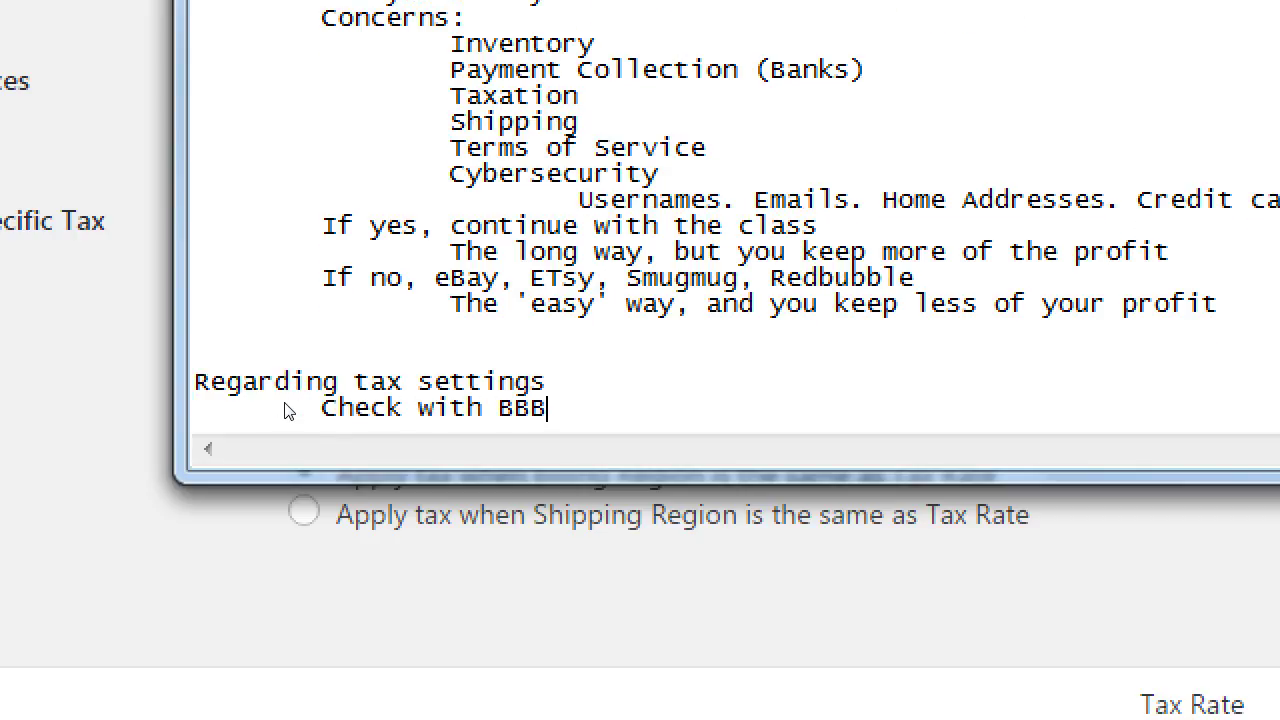
type(", Chamber of ")
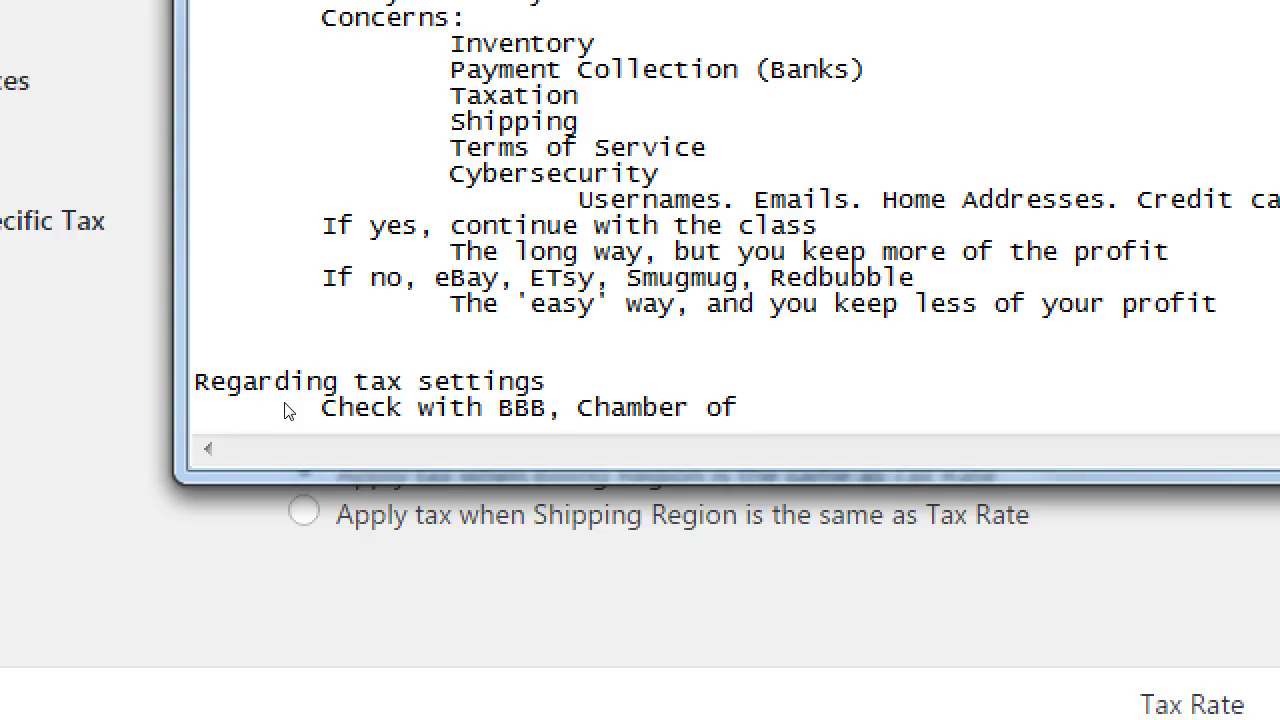
type("Commerce, Citt")
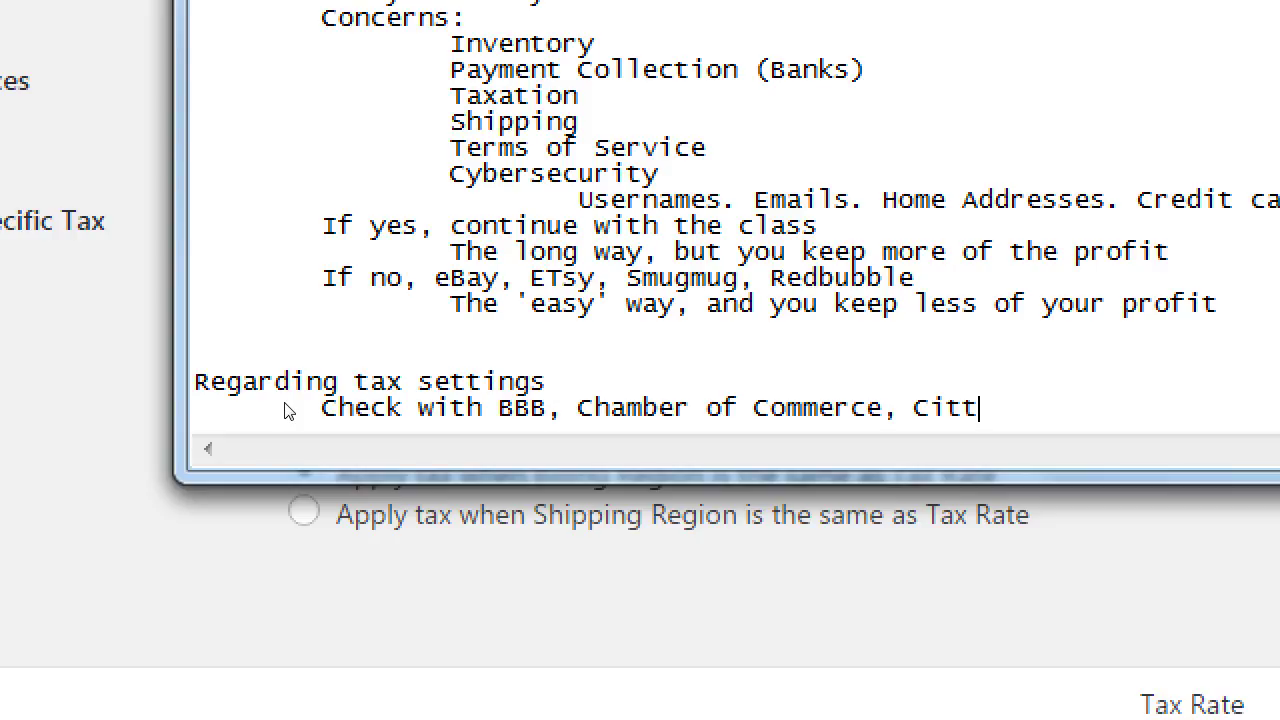
key("BackSpace")
type("y Hall/Business")
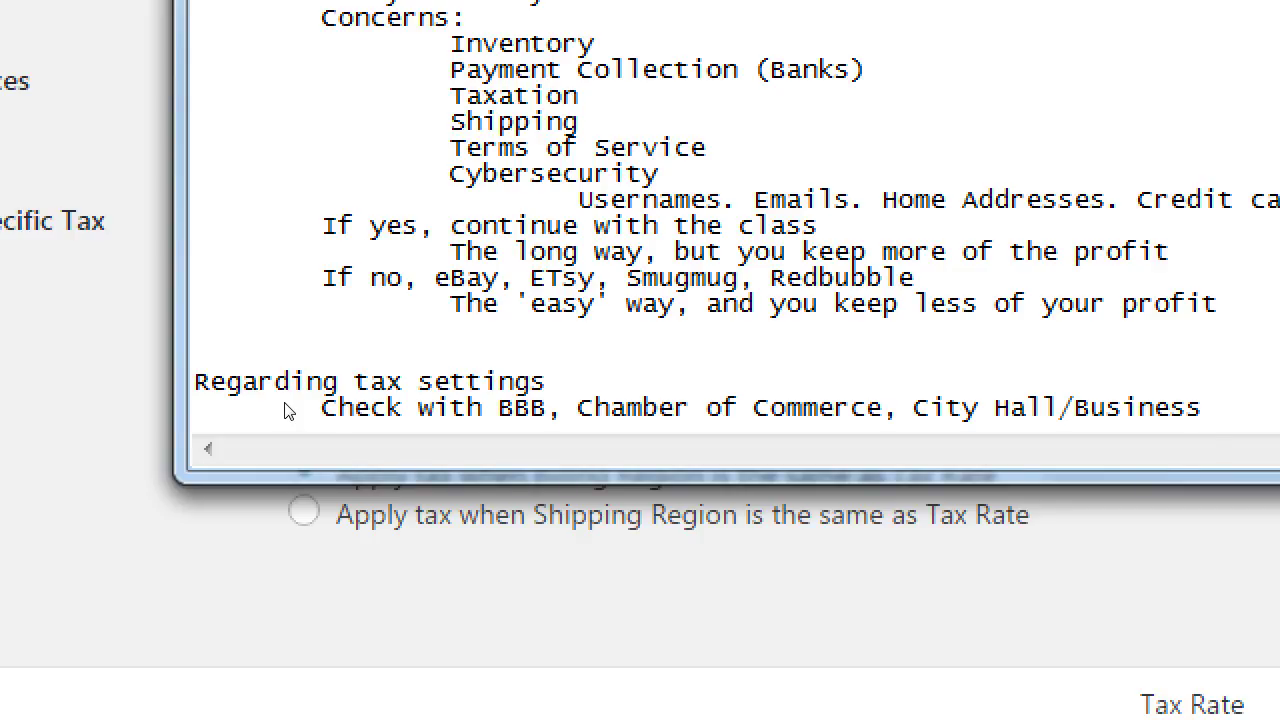
key("Return")
key("Tab")
key("Tab")
type("The Board of ")
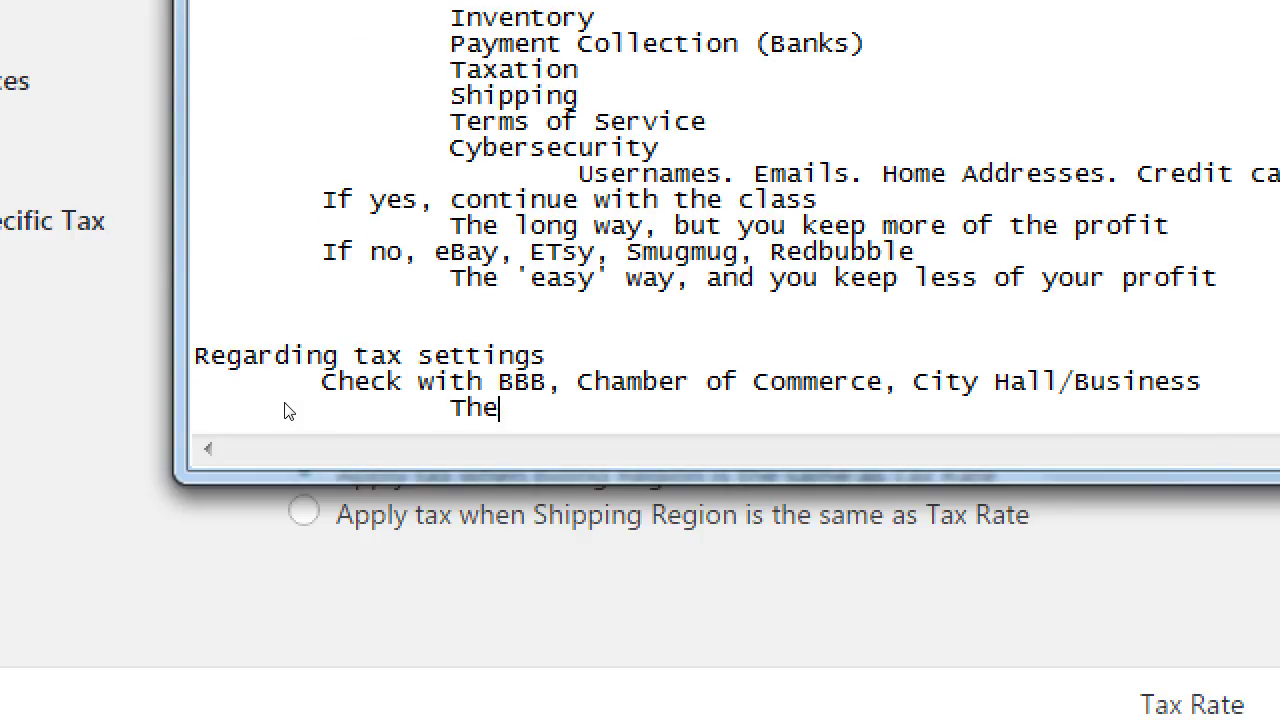
type("Eqaulization")
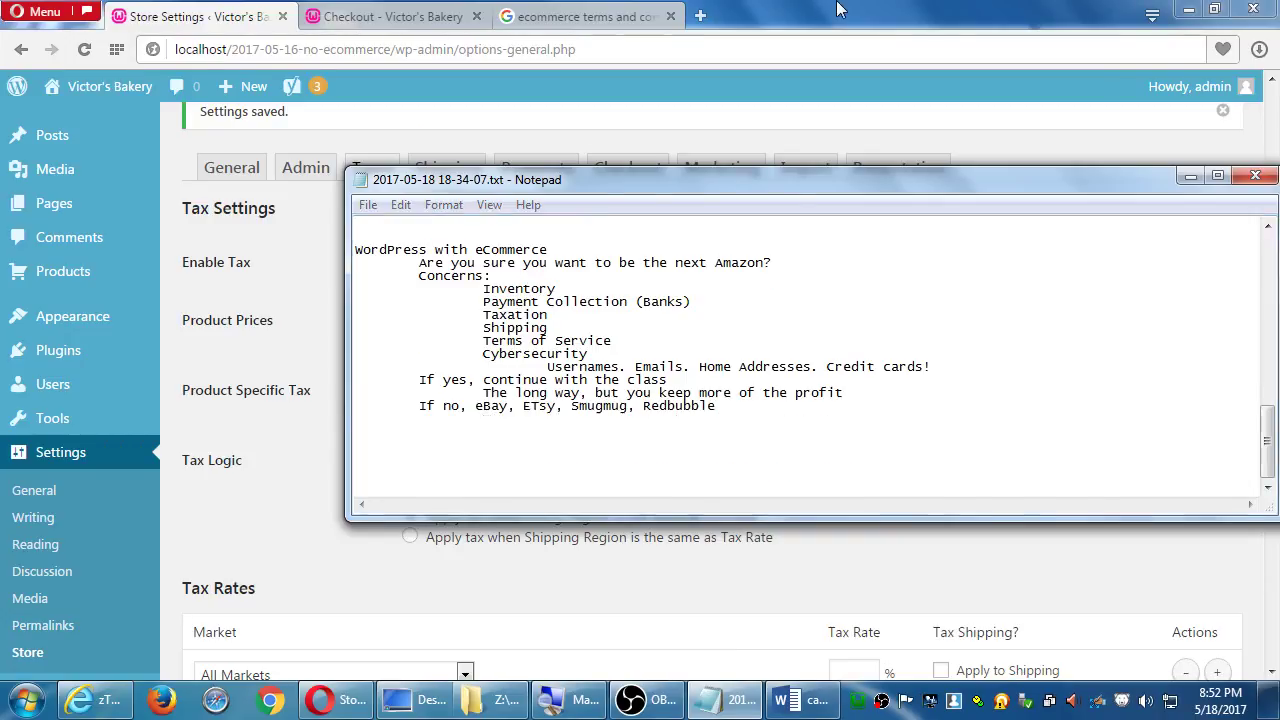
Return to Opera and close the terms-search tab and the store's Checkout tab
left_click(330, 400)
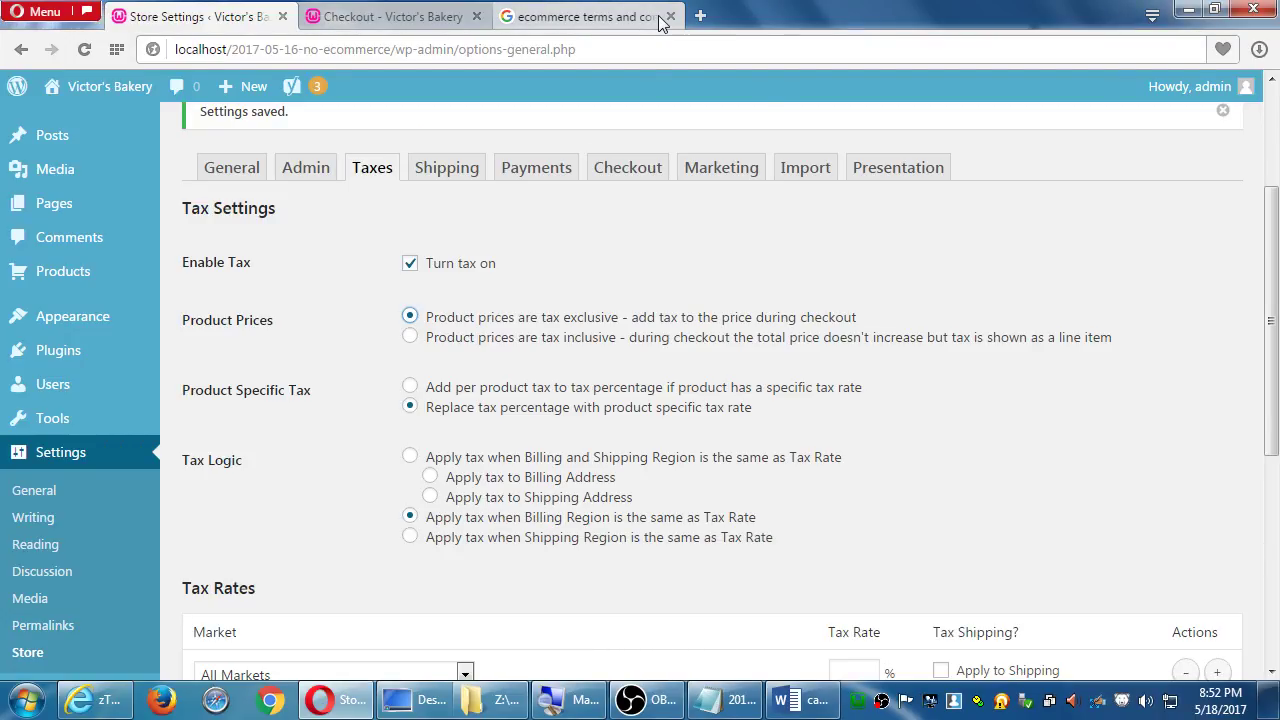
left_click(670, 17)
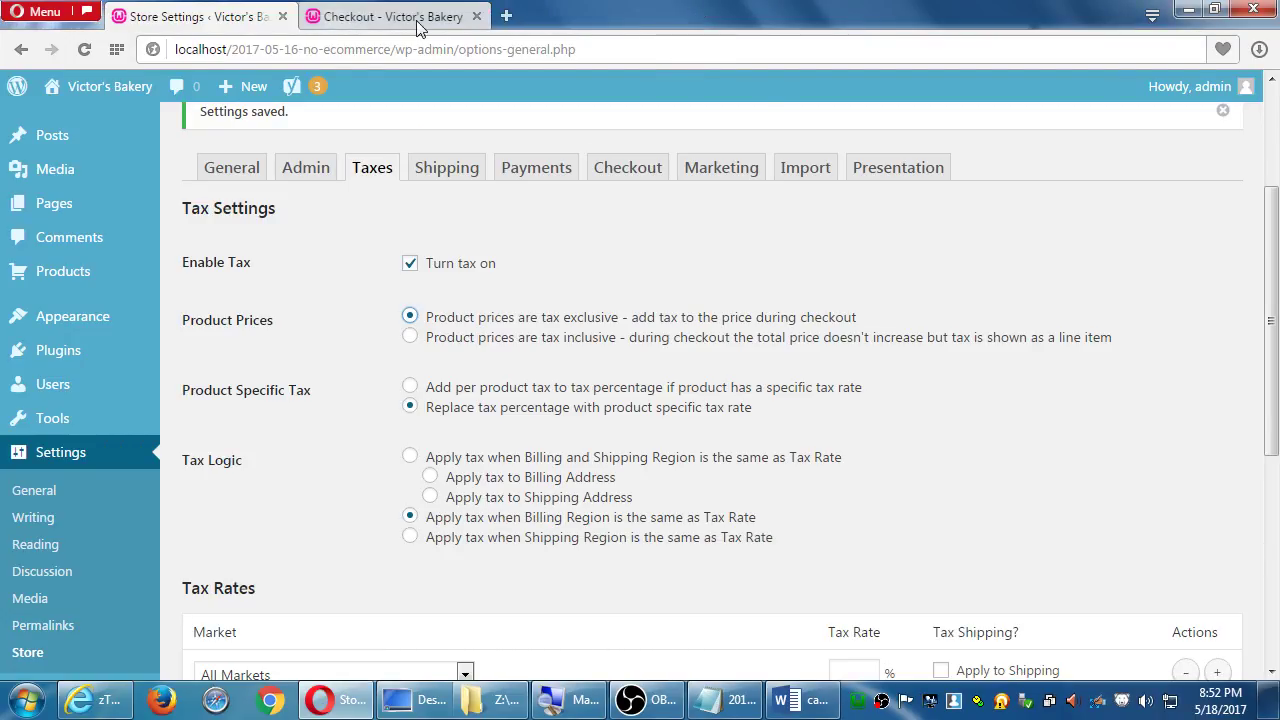
left_click(476, 16)
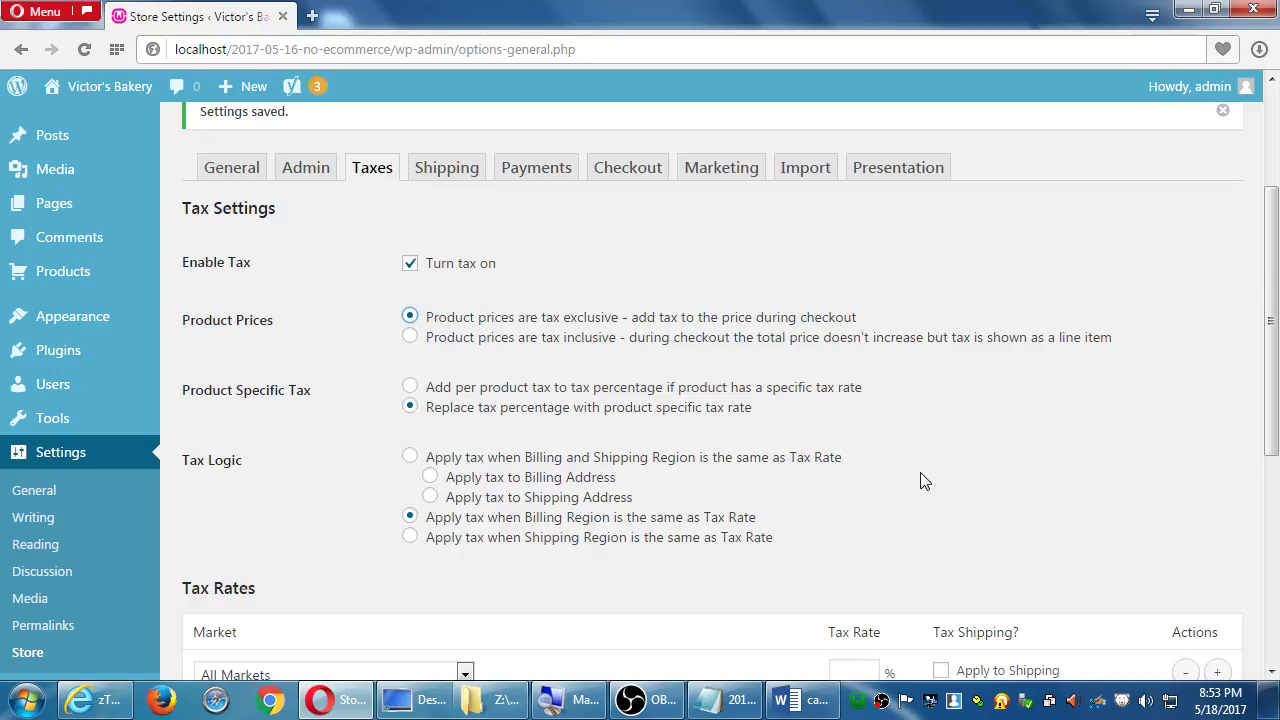
Set the Tax Rates row to market USA, region California, with an 8% tax rate
scroll(943, 471, "down", 1)
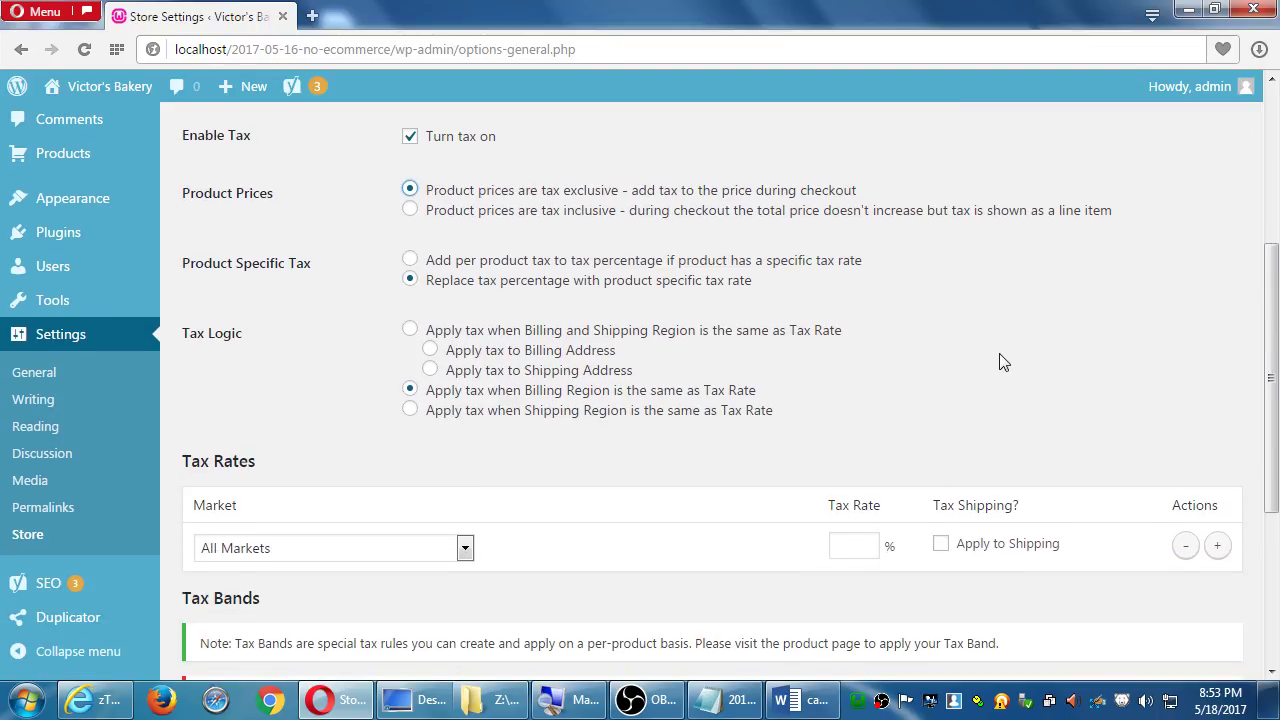
scroll(1034, 376, "down", 1)
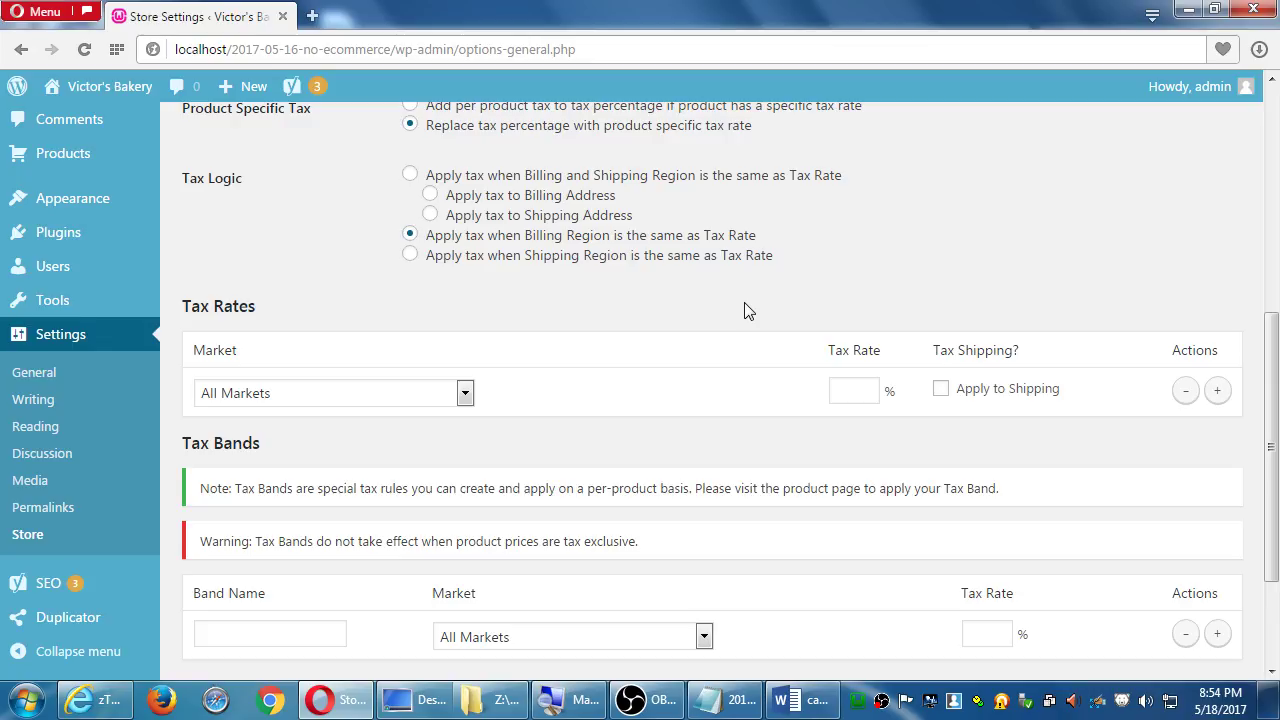
left_click(435, 396)
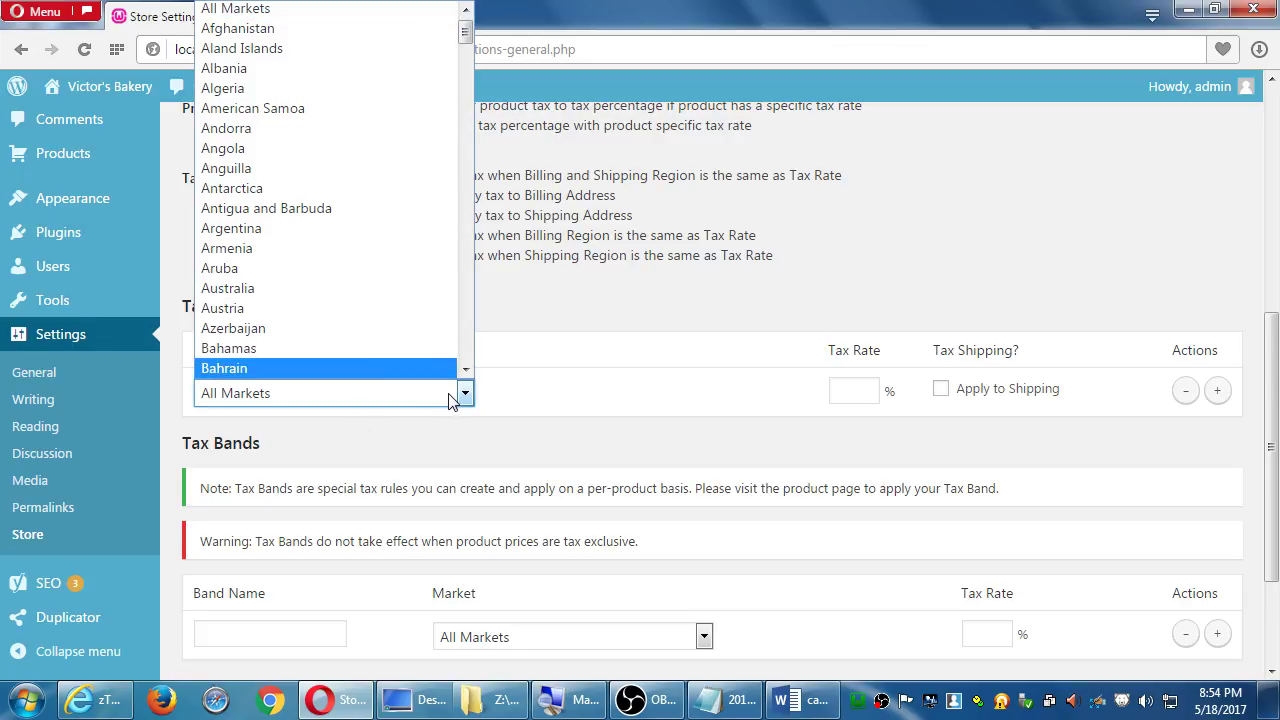
type("usa")
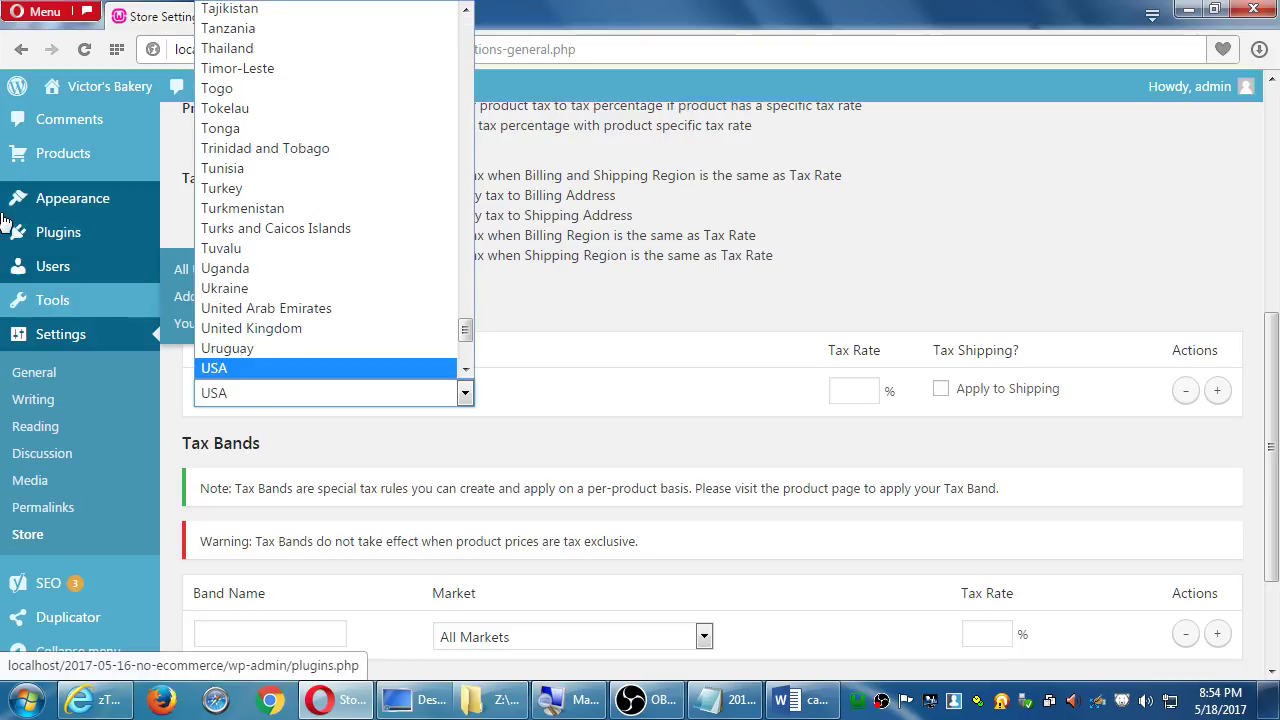
left_click(278, 369)
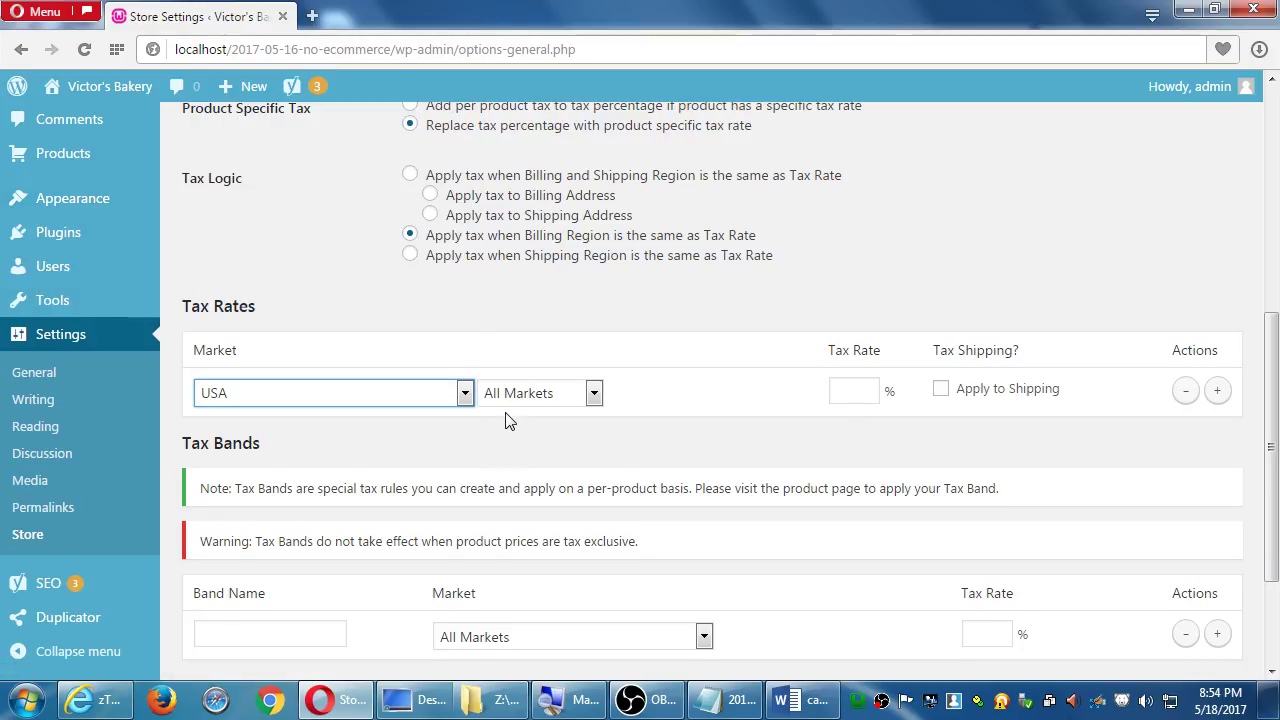
left_click(524, 396)
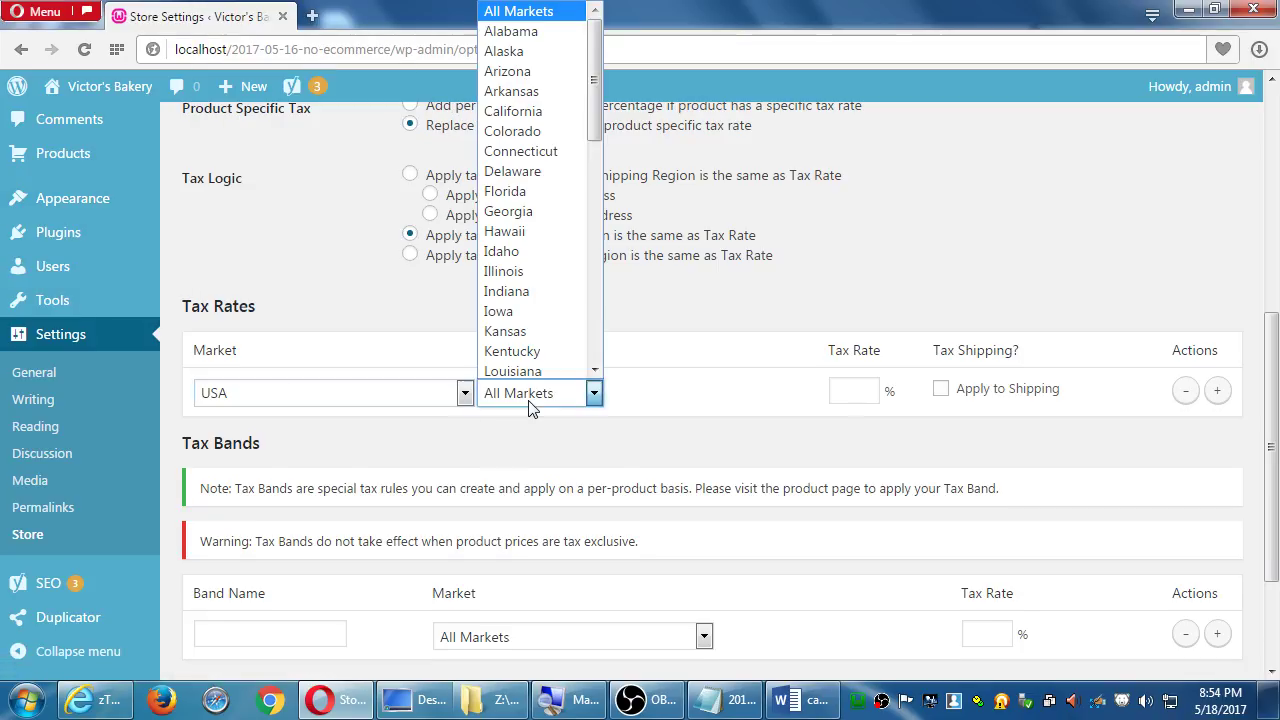
left_click(557, 108)
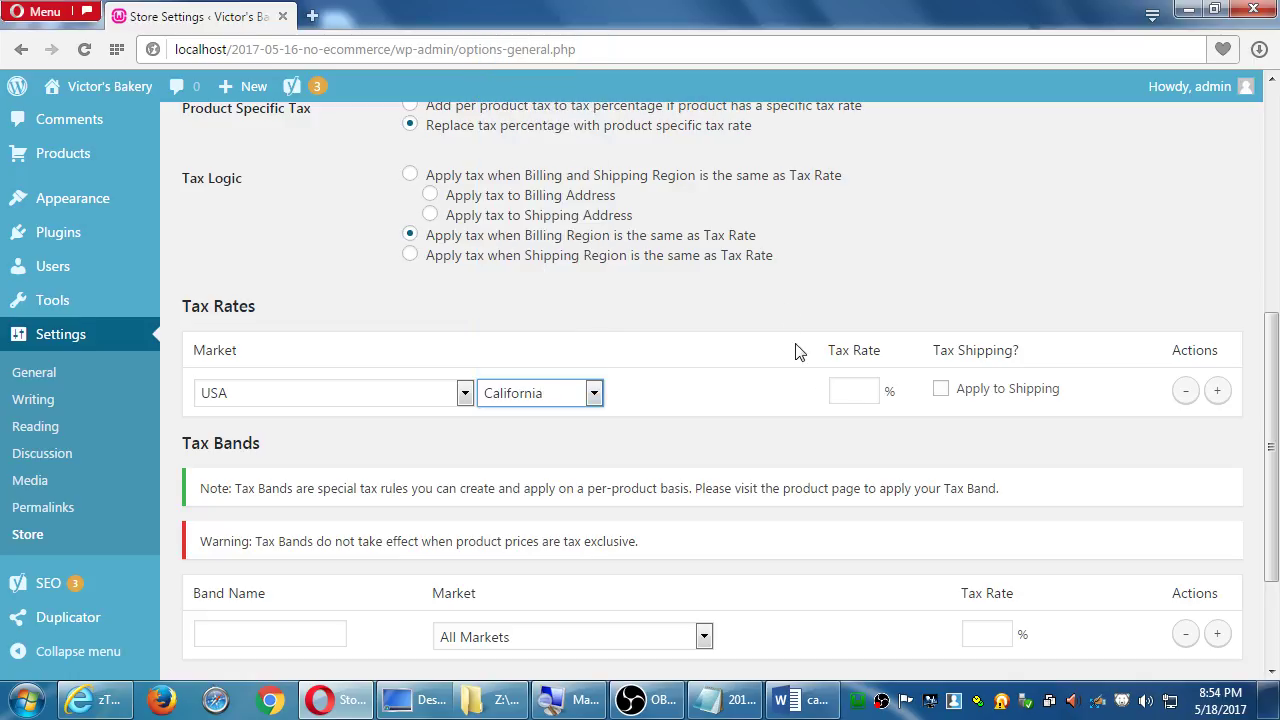
left_click(866, 392)
type("8")
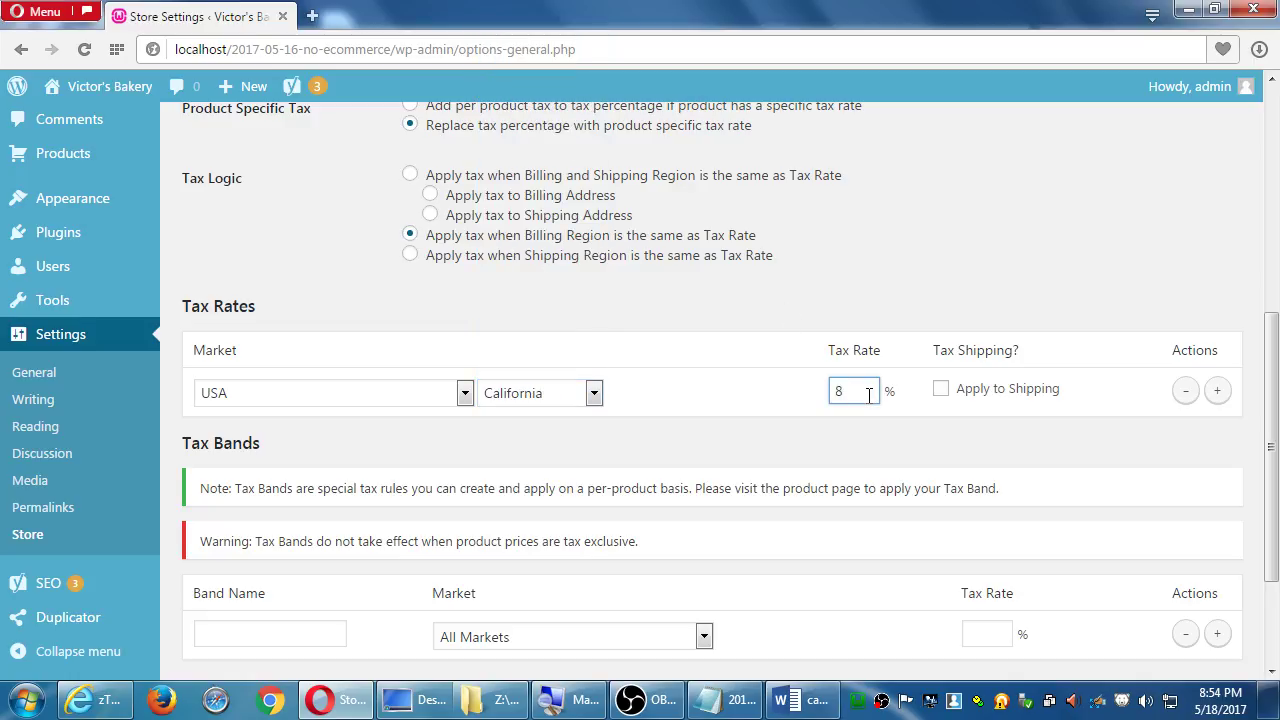
key("Return")
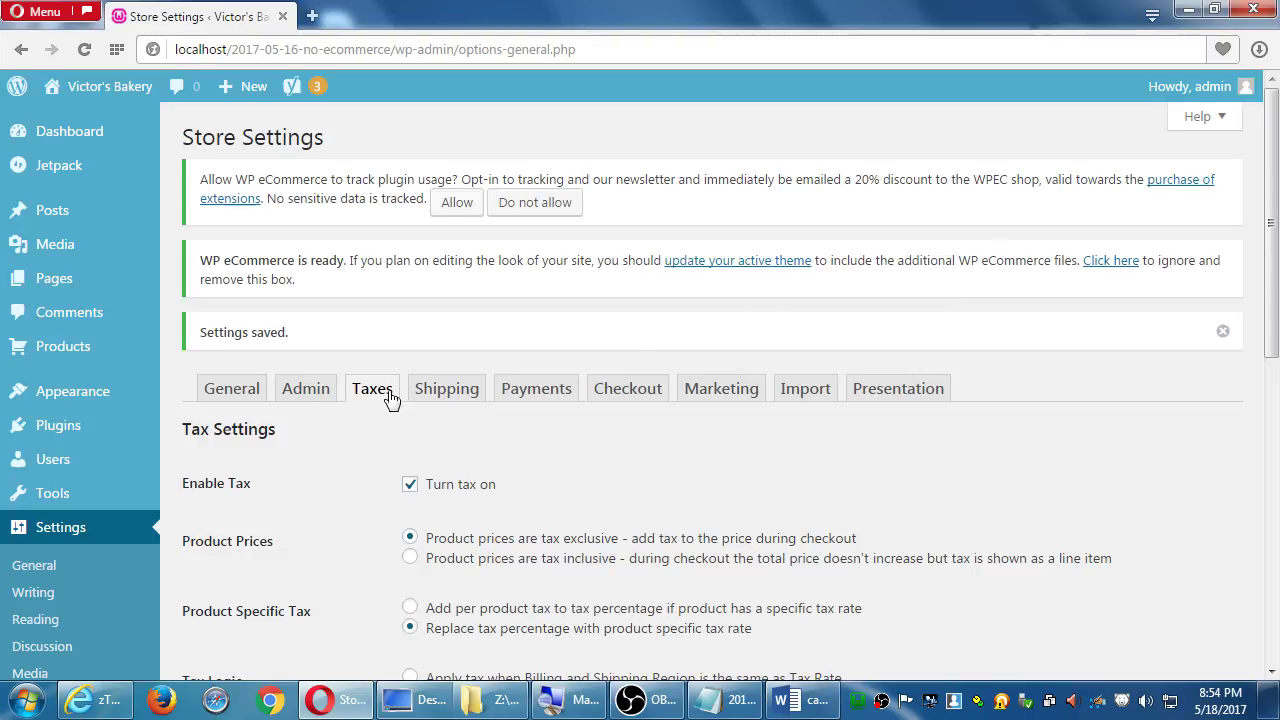
scroll(411, 487, "down", 10)
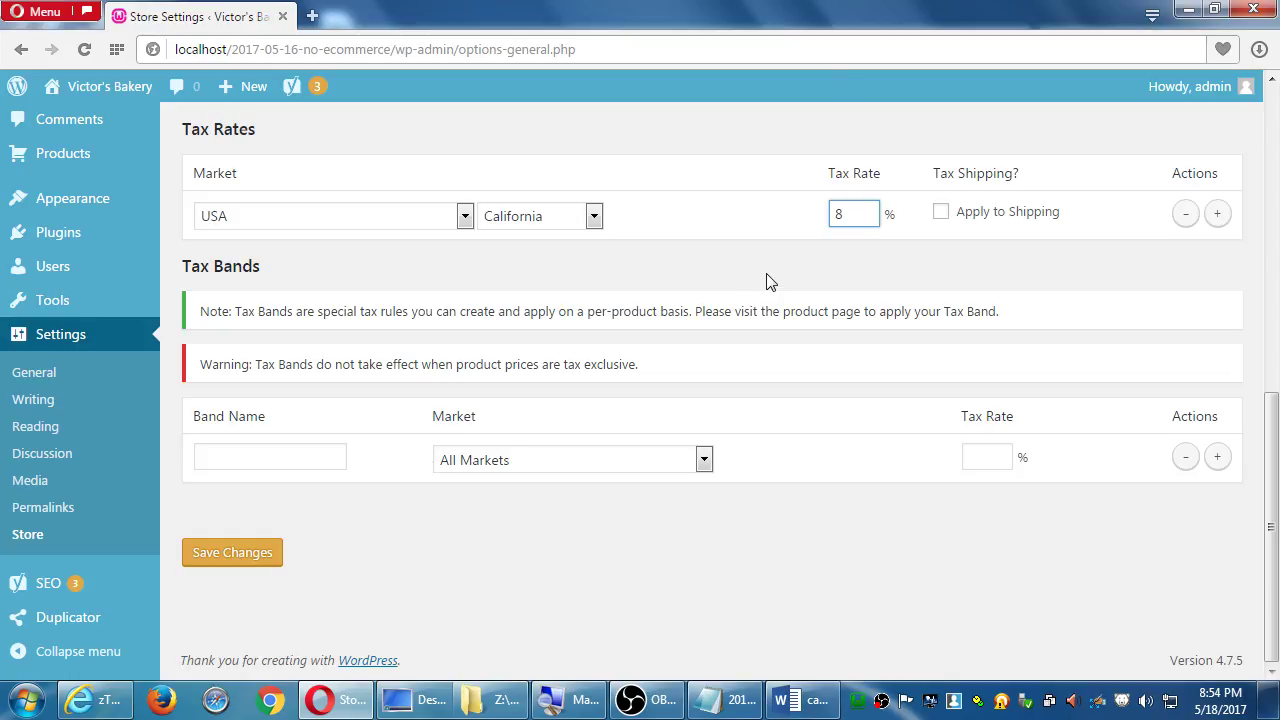
scroll(780, 295, "up", 3)
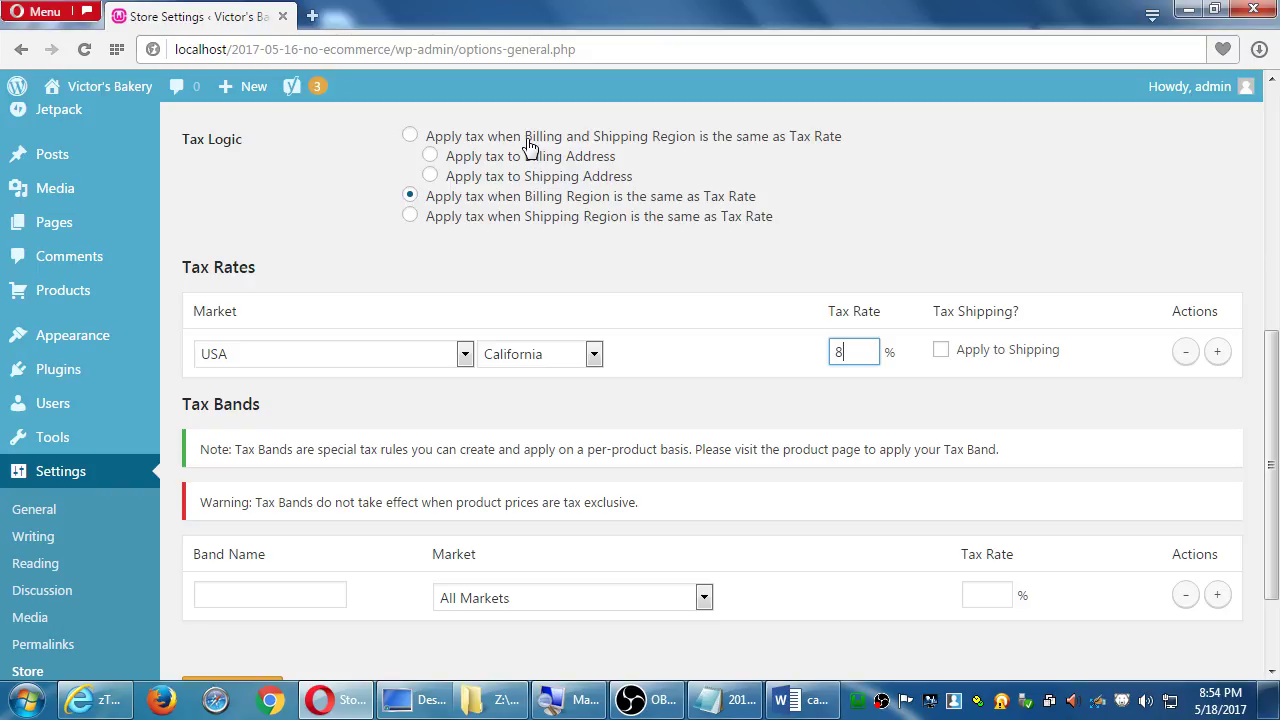
Set Tax Logic to 'Apply tax when Billing Region is the same as Tax Rate'
left_click(530, 142)
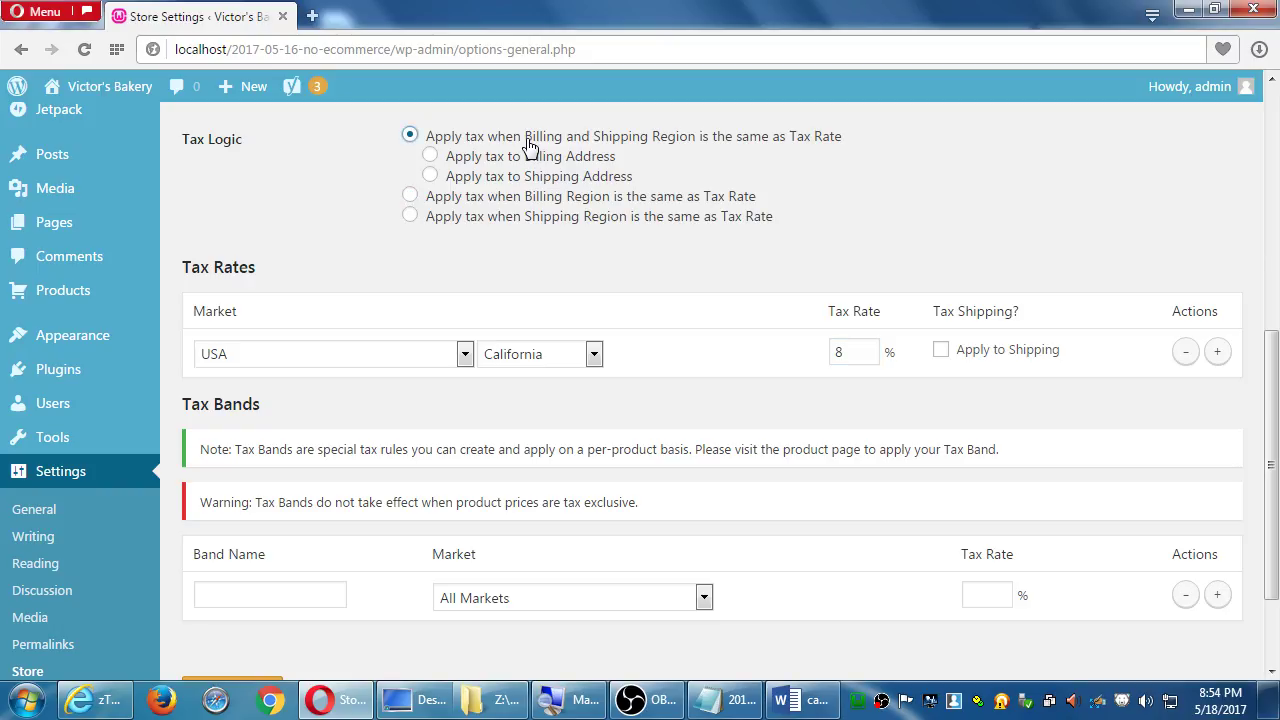
left_click(535, 200)
Scroll down the Taxes settings to the Tax Bands section
scroll(967, 368, "down", 2)
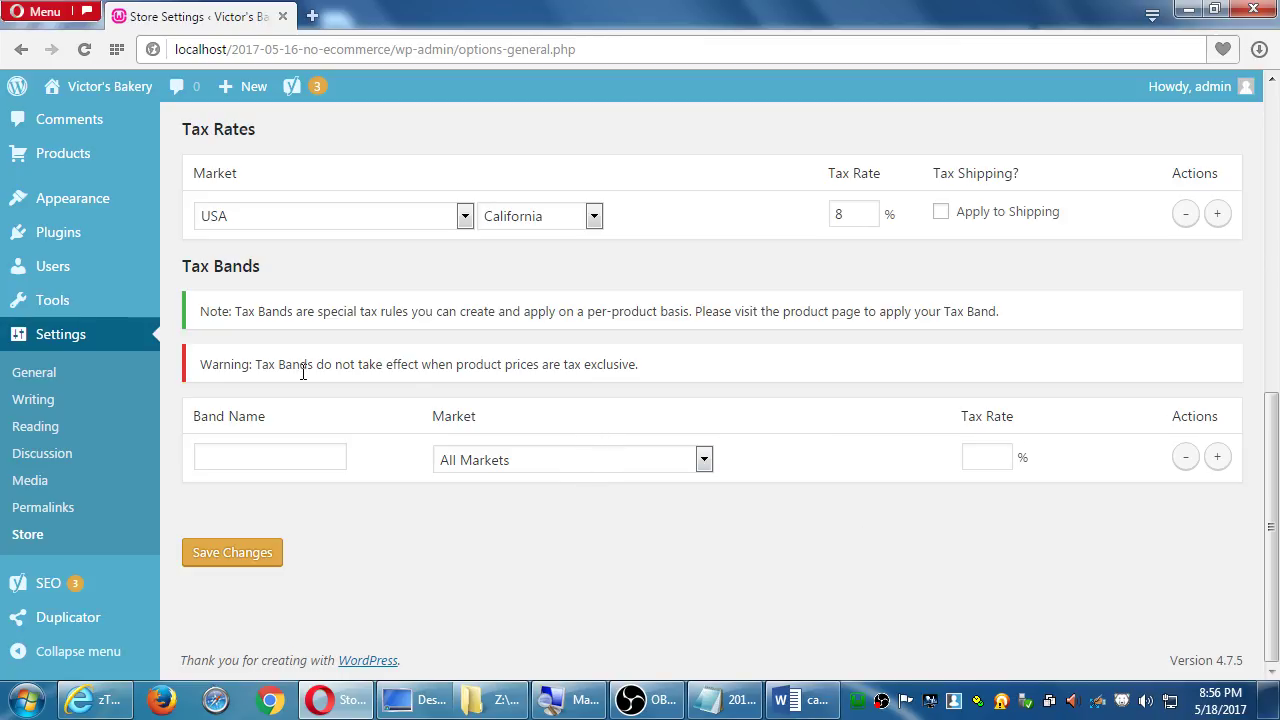
Create a 'Dangerous Items' tax band at 9% for All Markets and save the settings
left_click(578, 468)
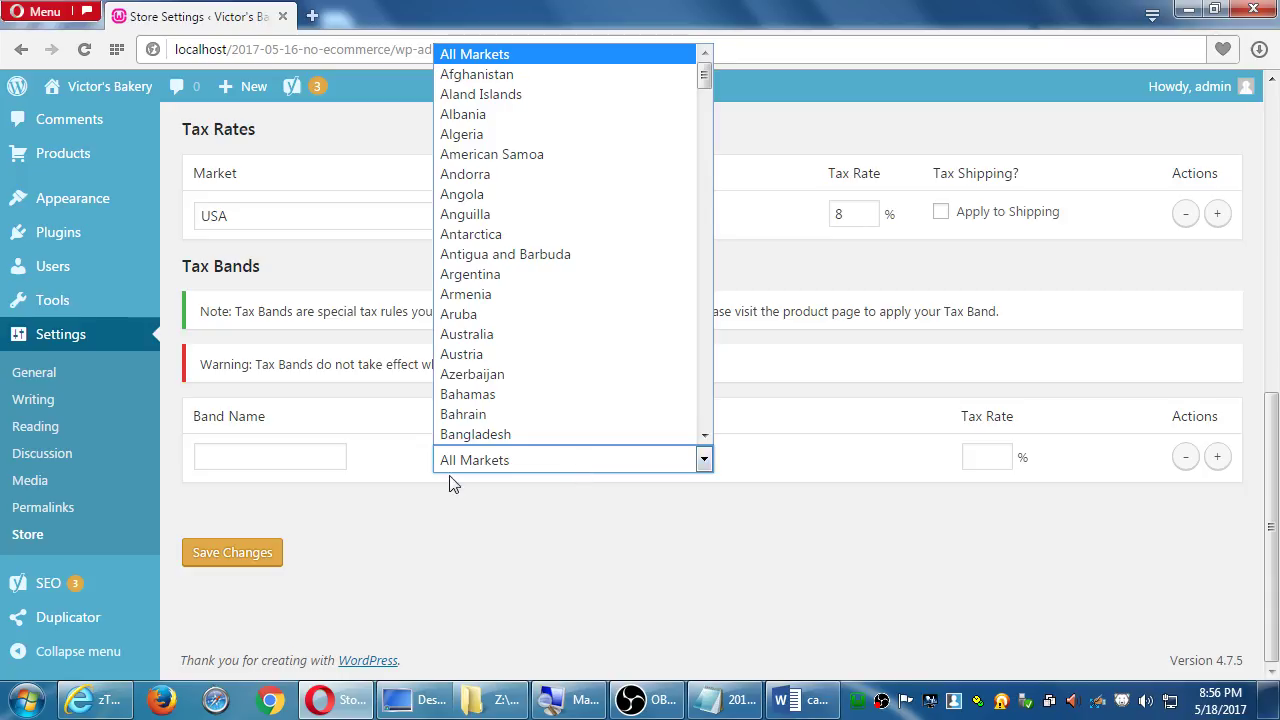
left_click(301, 459)
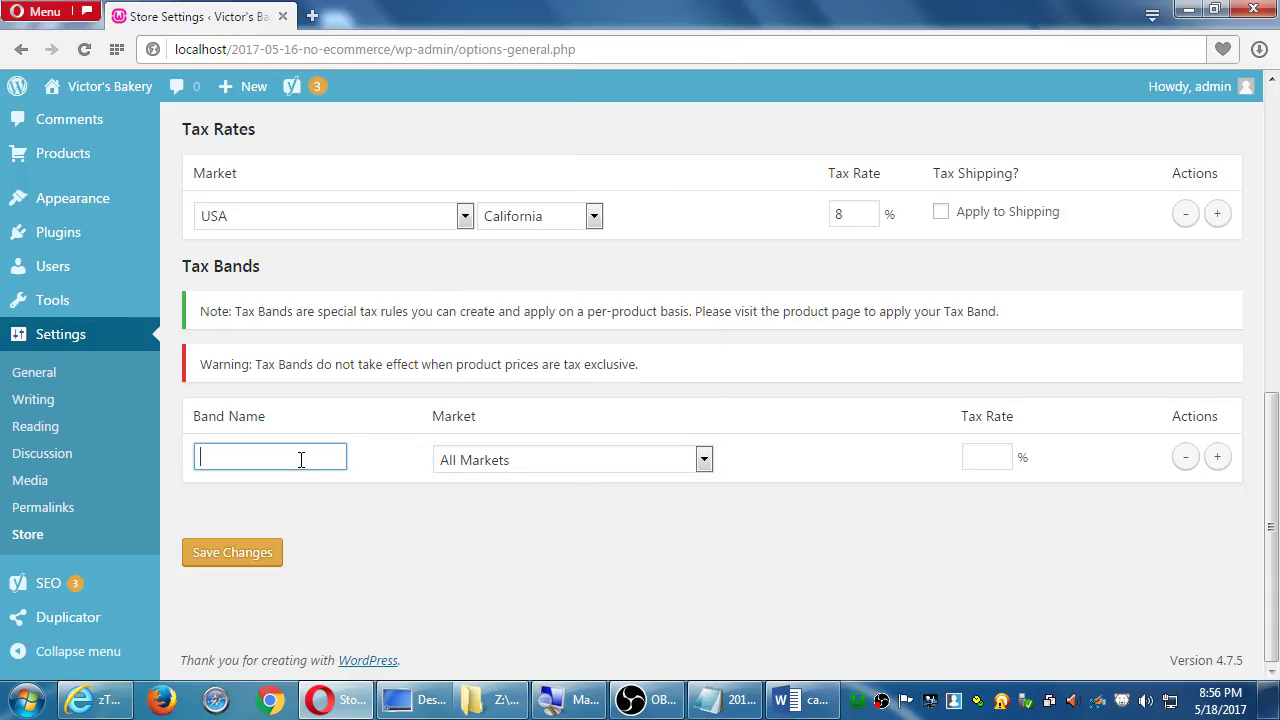
type("Dangerous")
key("BackSpace")
key("BackSpace")
key("BackSpace")
type("ous Items")
left_click(972, 455)
type("9")
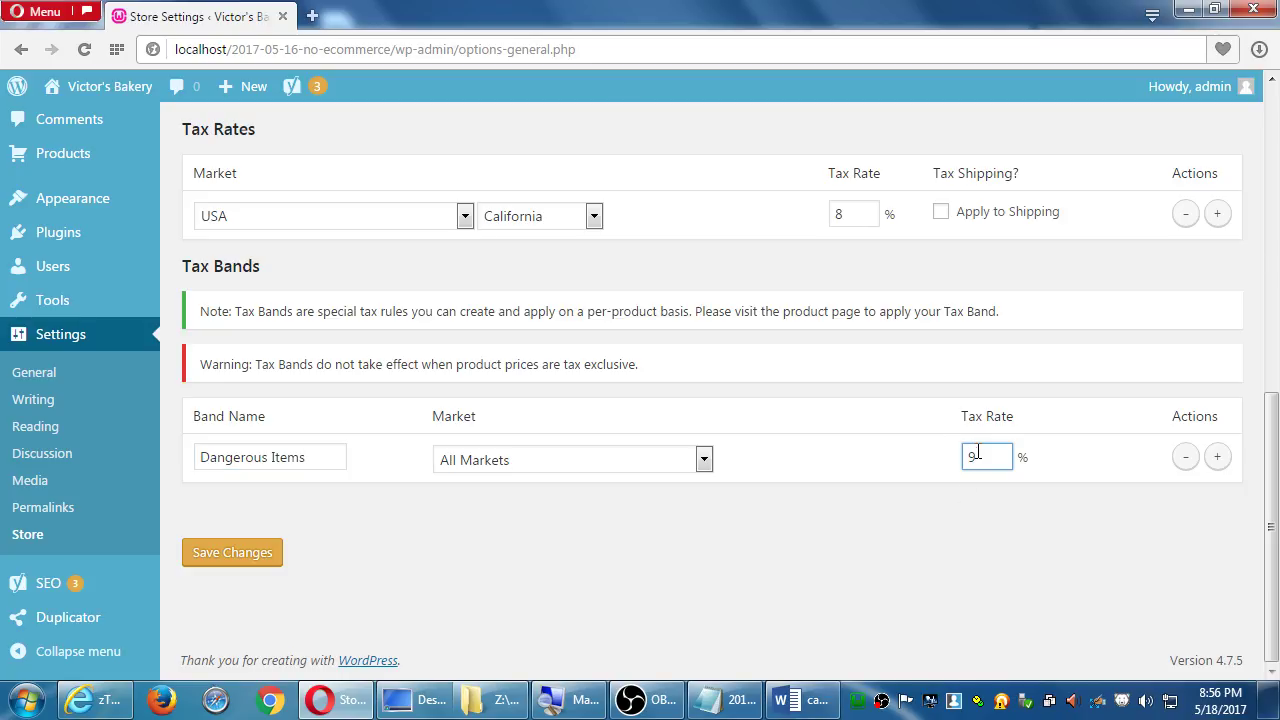
left_click(240, 558)
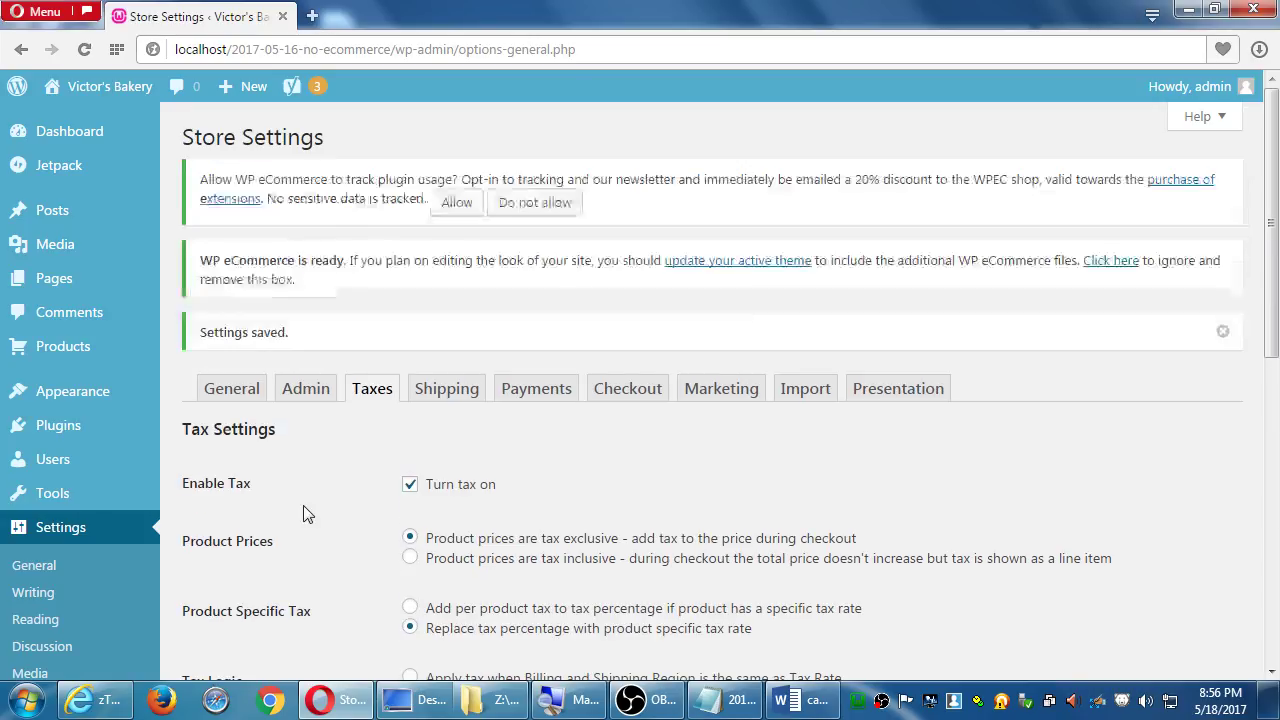
scroll(303, 505, "down", 7)
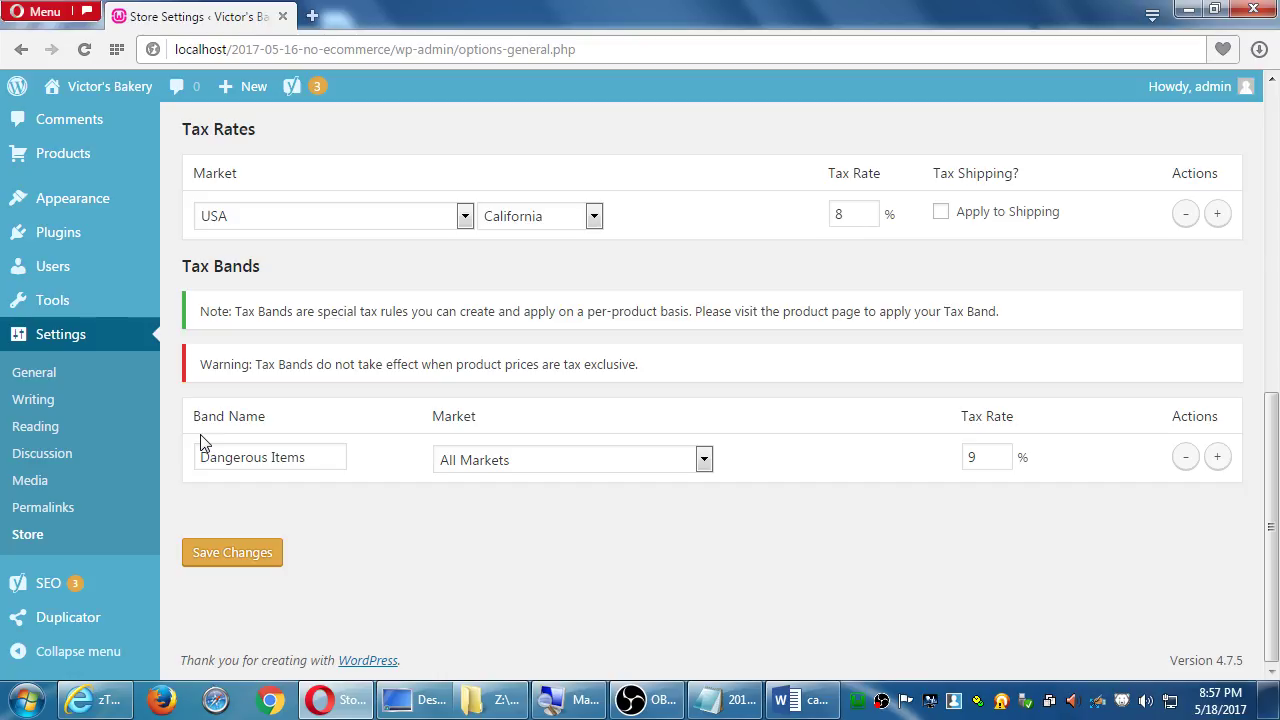
left_click(230, 553)
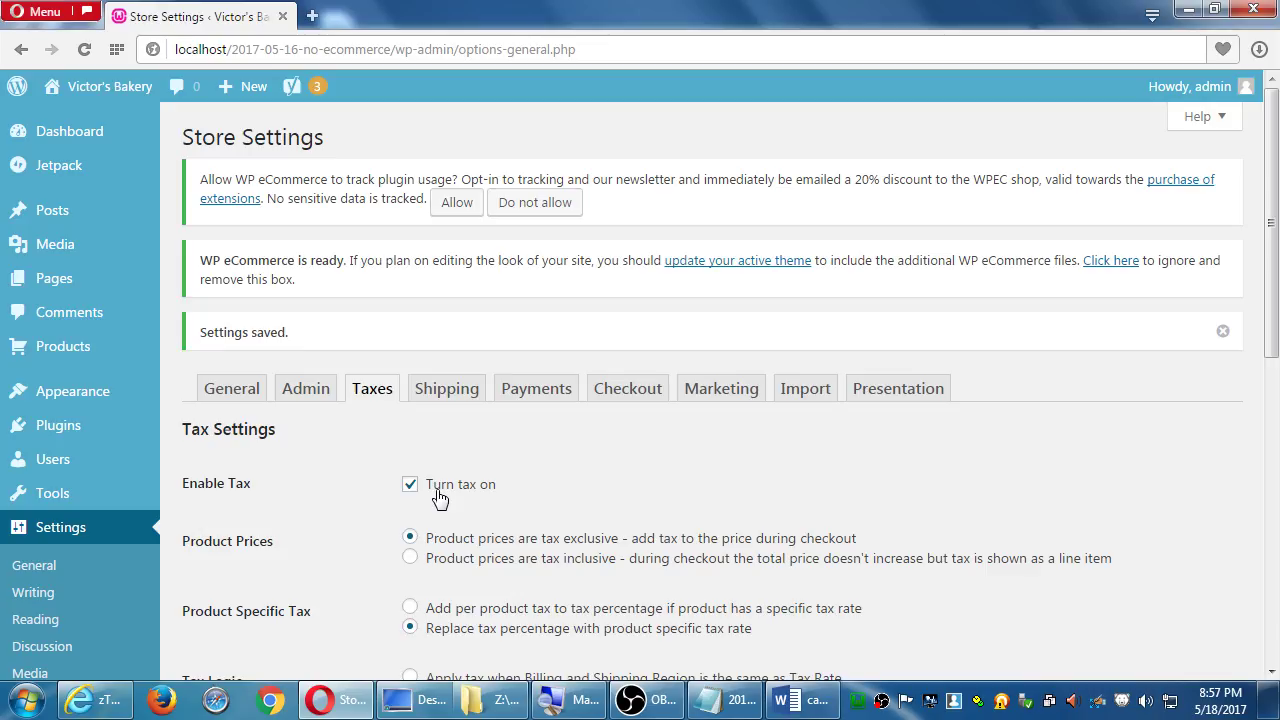
In the Shipping tab, tick 'Enable Shipping settings' and save
left_click(445, 389)
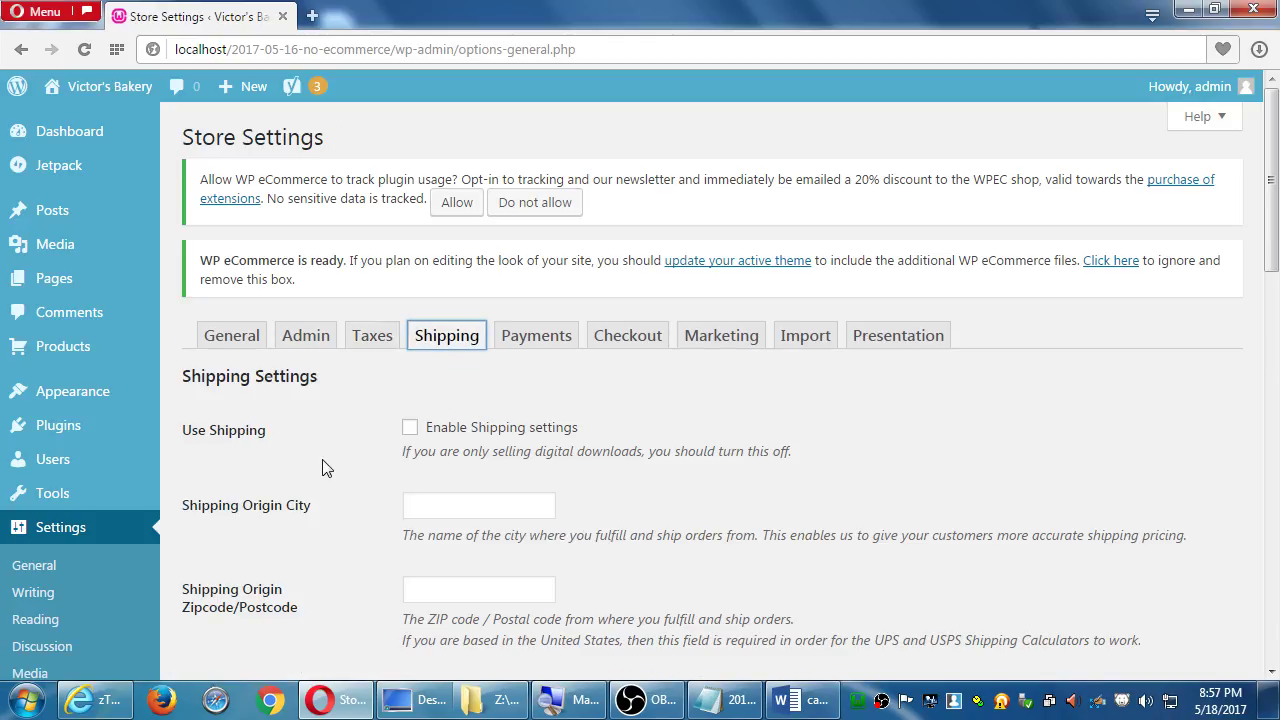
scroll(325, 472, "down", 3)
scroll(337, 490, "up", 2)
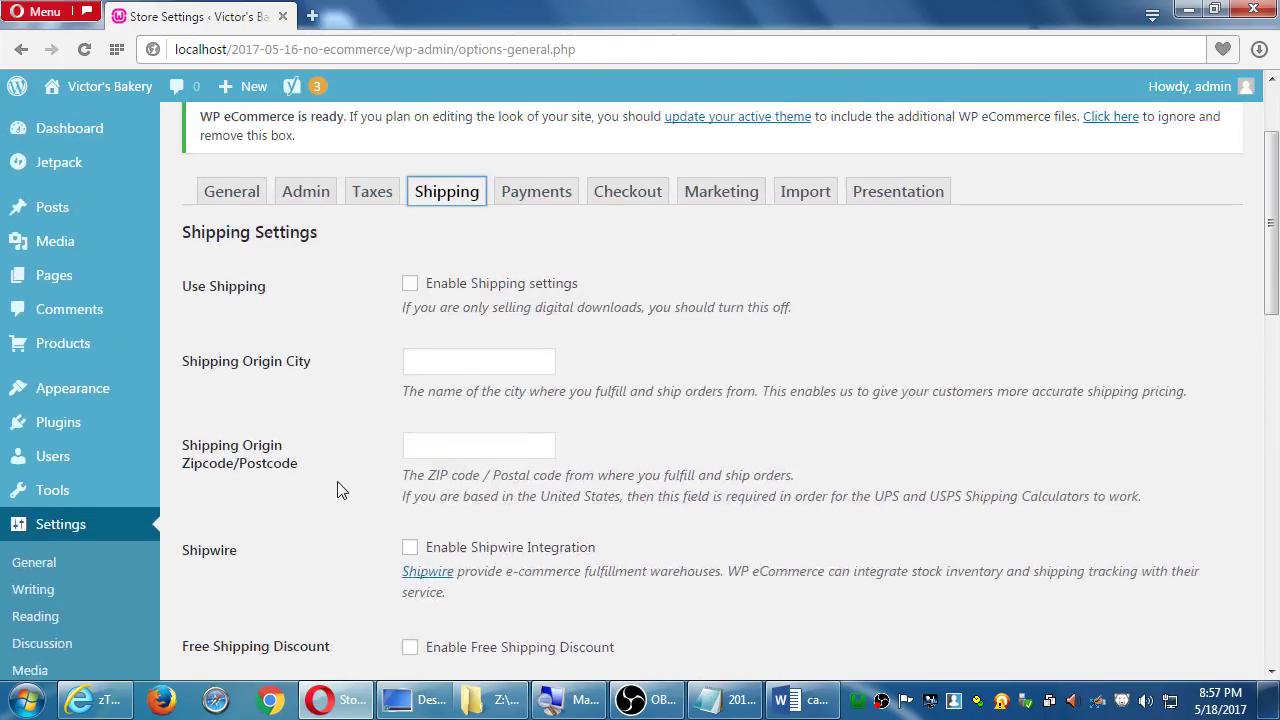
left_click(410, 284)
scroll(414, 289, "down", 8)
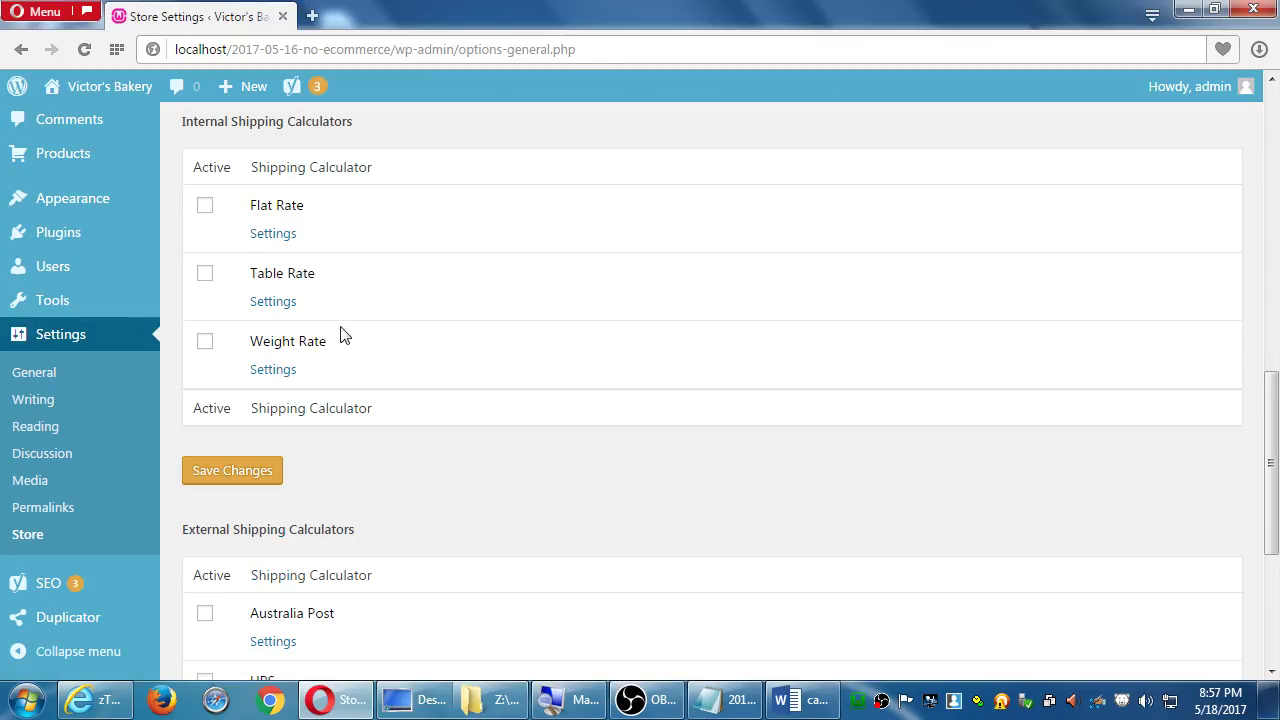
scroll(340, 430, "up", 5)
left_click(232, 493)
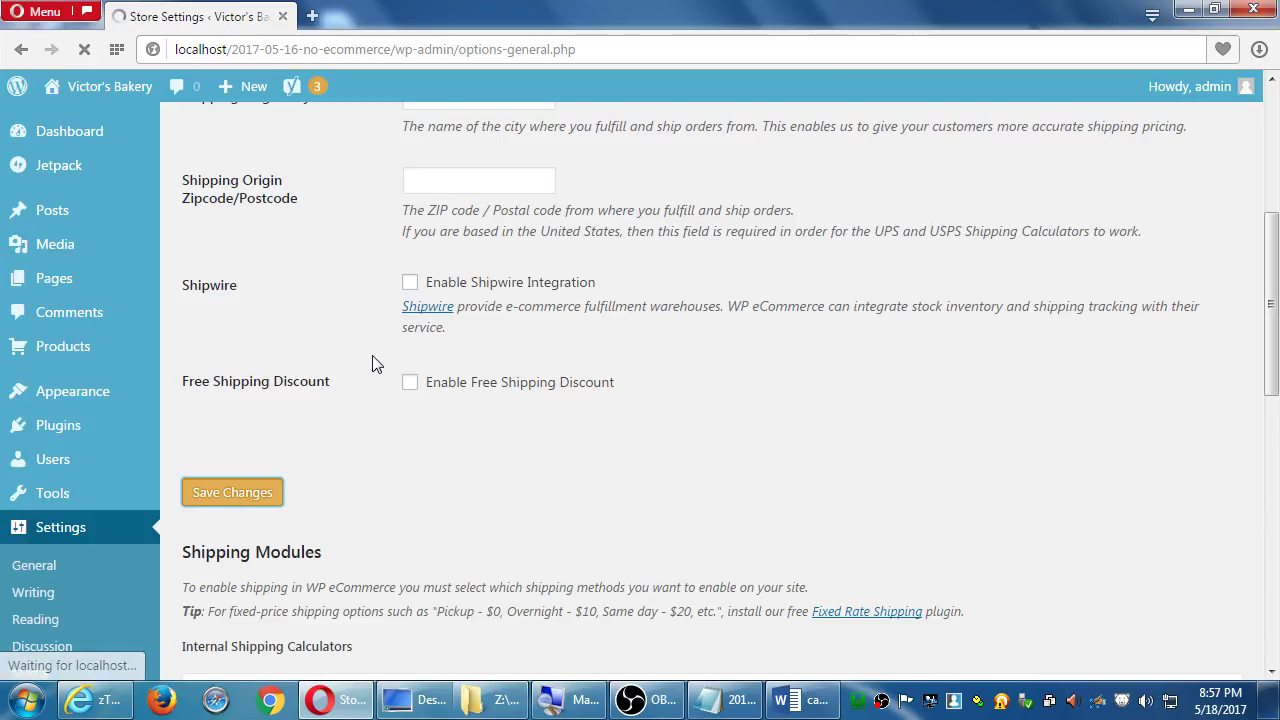
Re-tick 'Enable Shipping settings' after the page reloads with shipping disabled
scroll(547, 370, "down", 4)
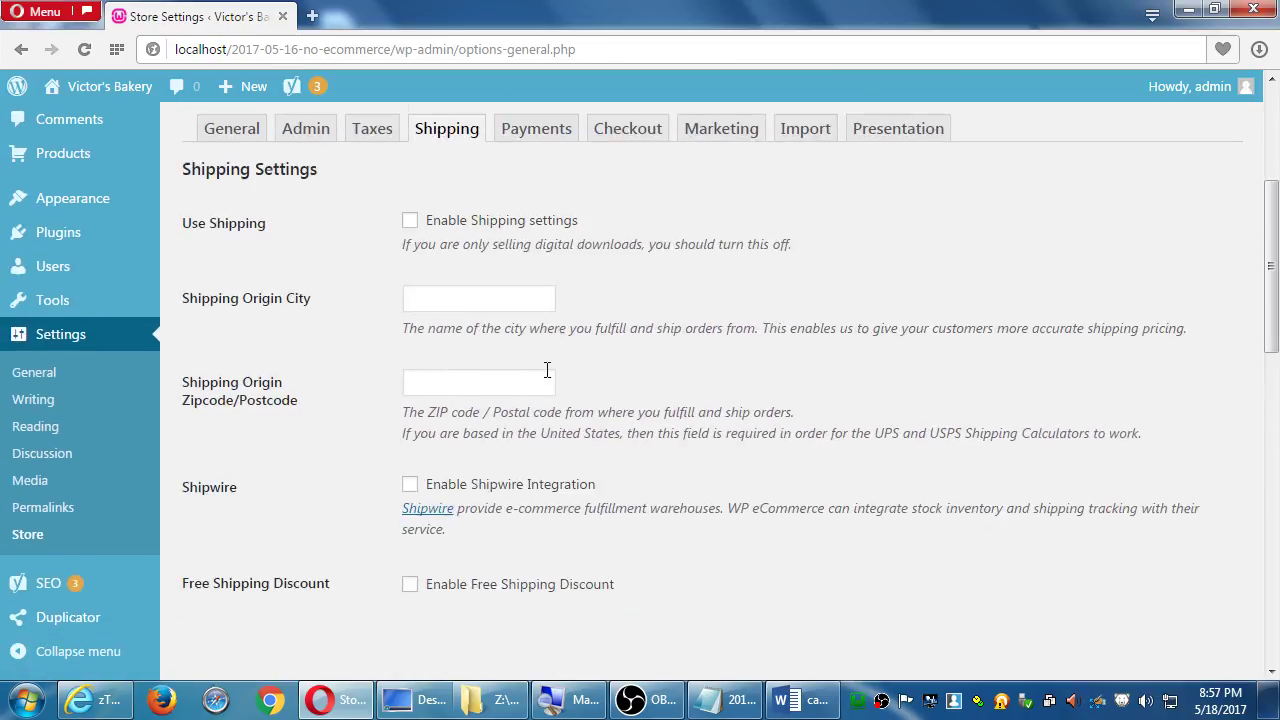
scroll(547, 370, "down", 2)
scroll(547, 370, "up", 3)
scroll(517, 429, "down", 4)
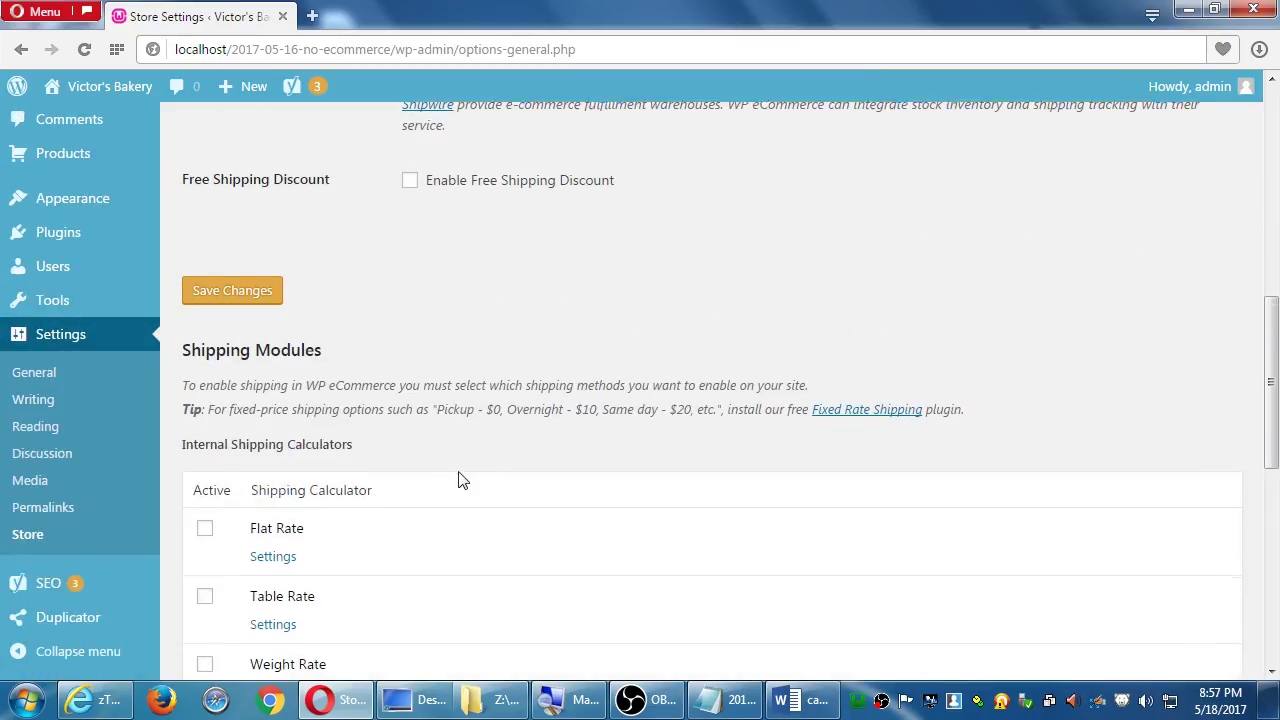
scroll(466, 469, "down", 3)
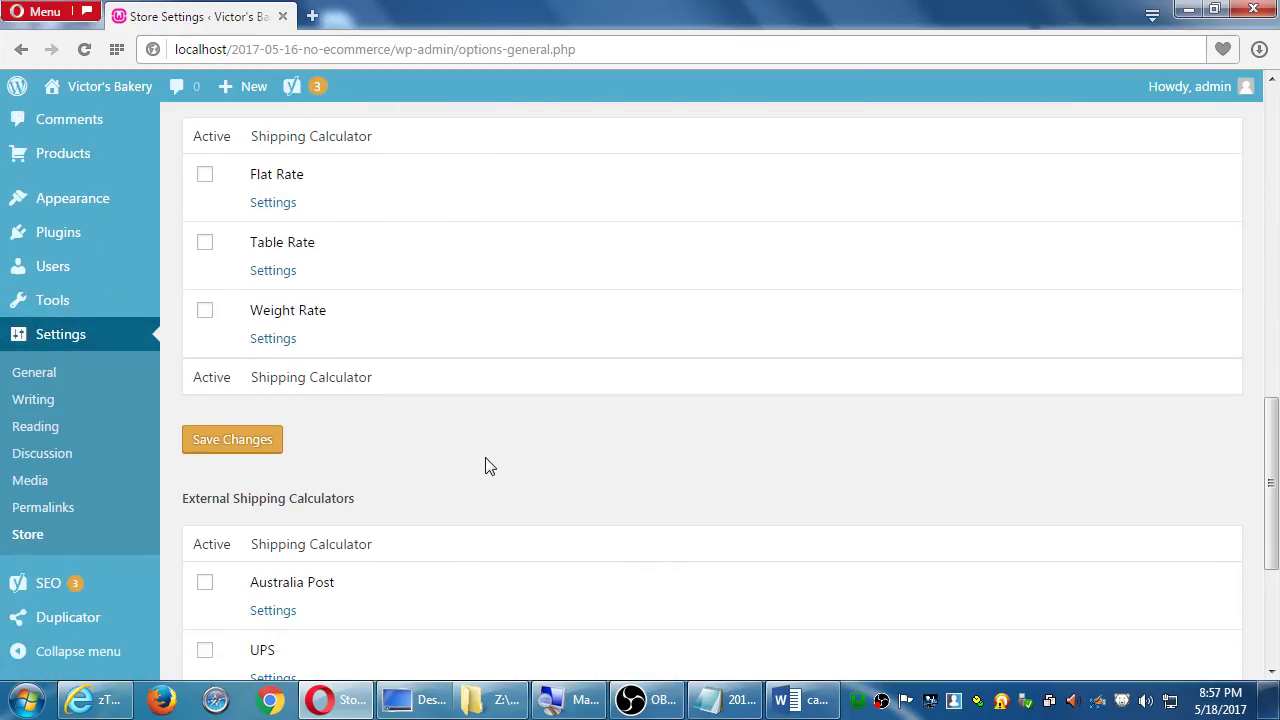
scroll(490, 467, "up", 5)
scroll(490, 467, "up", 10)
left_click(410, 535)
scroll(410, 537, "down", 3)
left_click(438, 318)
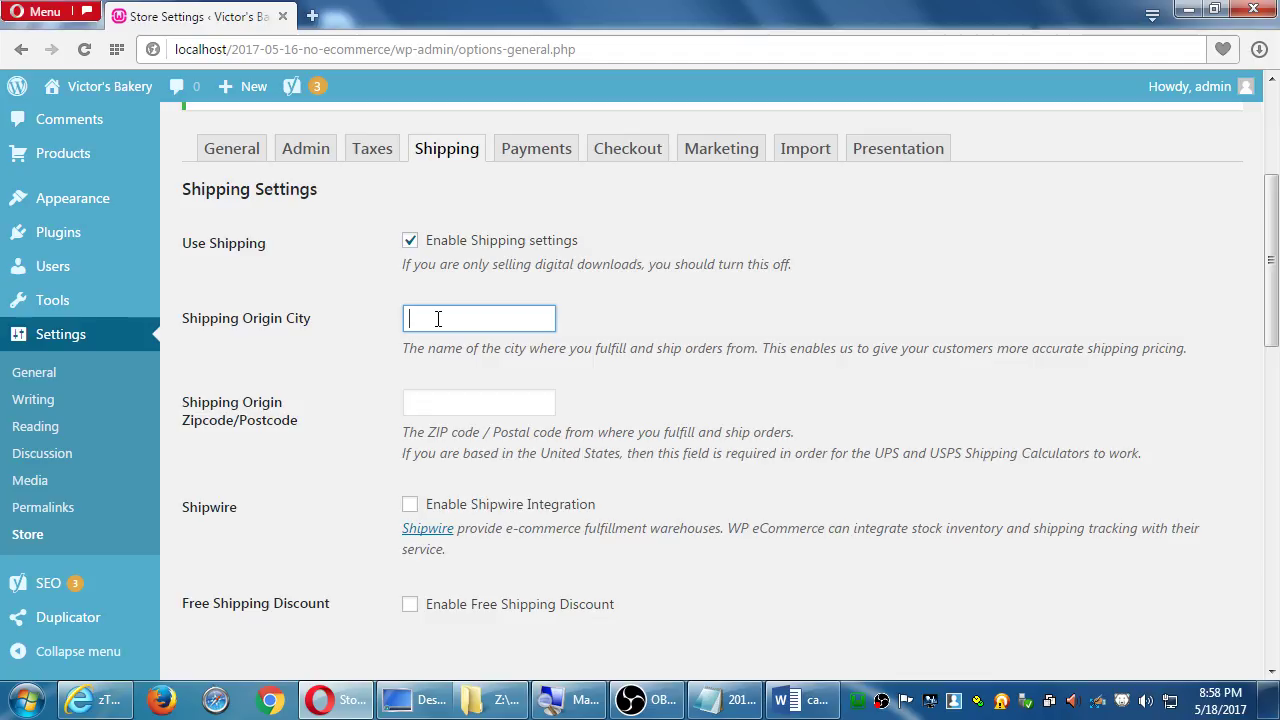
Enter San Diego as the shipping origin city and 91919 as the ZIP code
type("San Diego")
key("Tab")
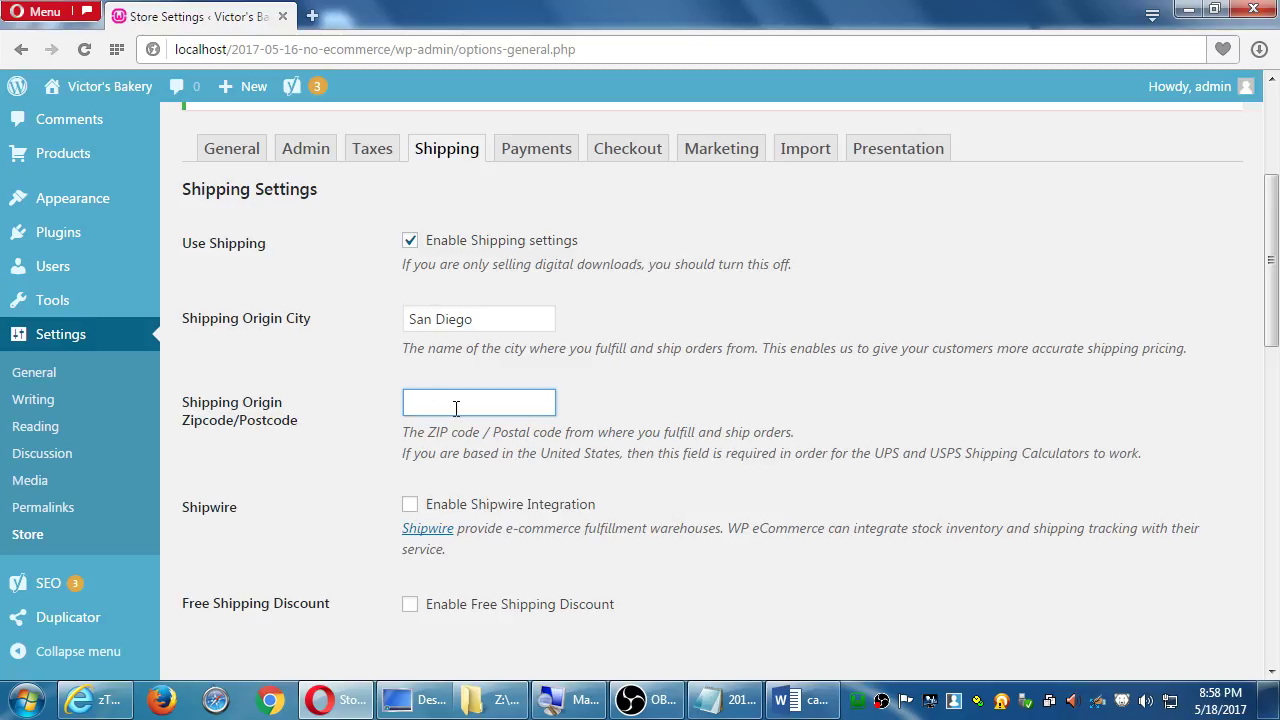
type("91911")
key("BackSpace")
type("9")
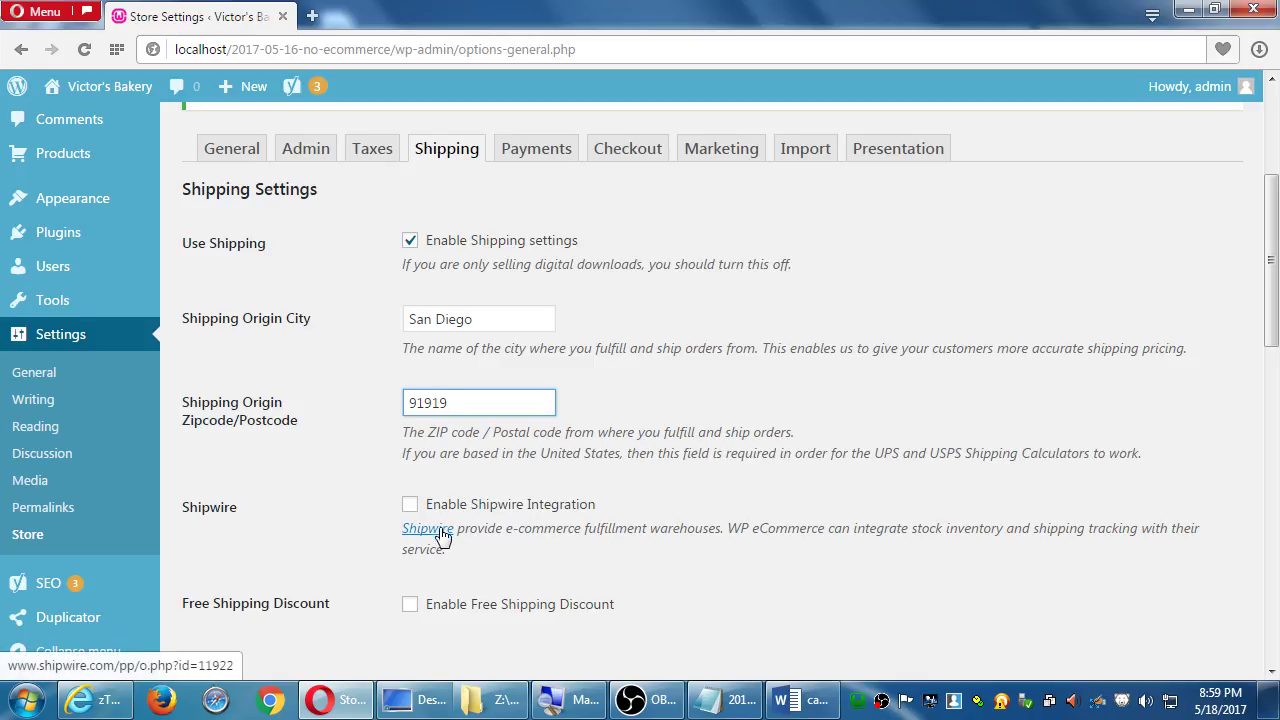
scroll(447, 545, "down", 1)
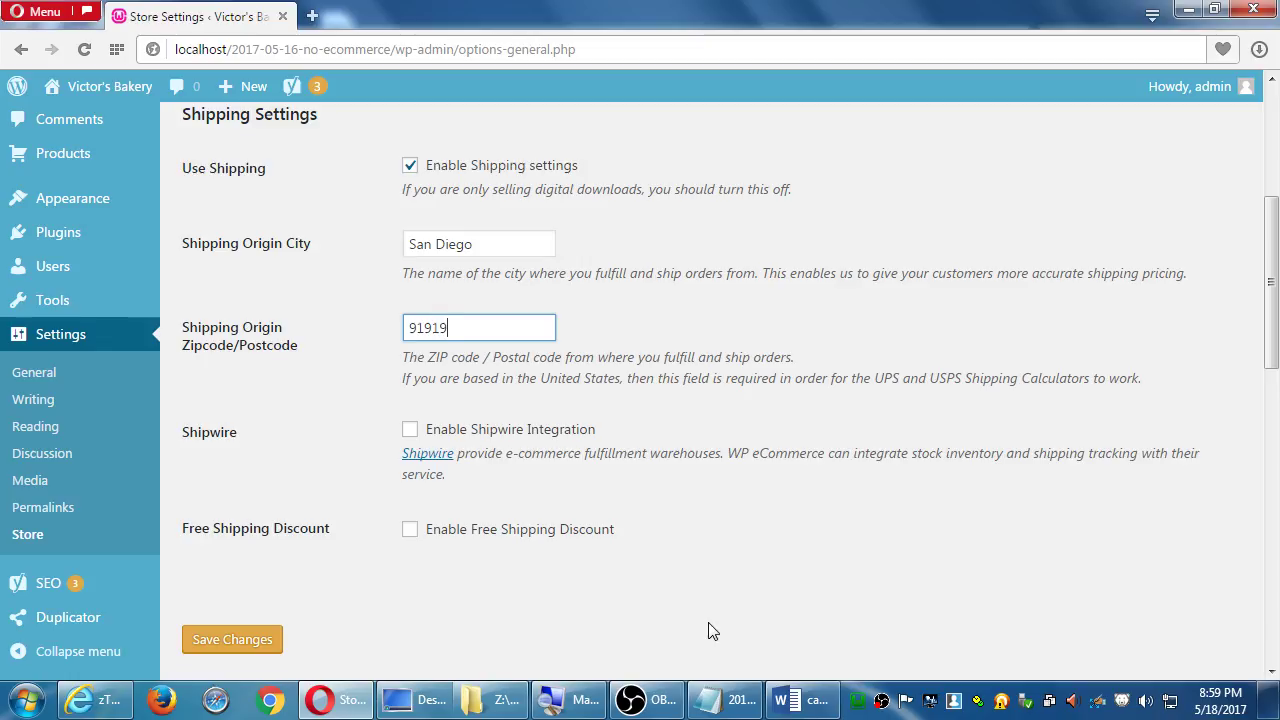
Enable the free shipping discount for sales of $25 or more
scroll(470, 543, "down", 1)
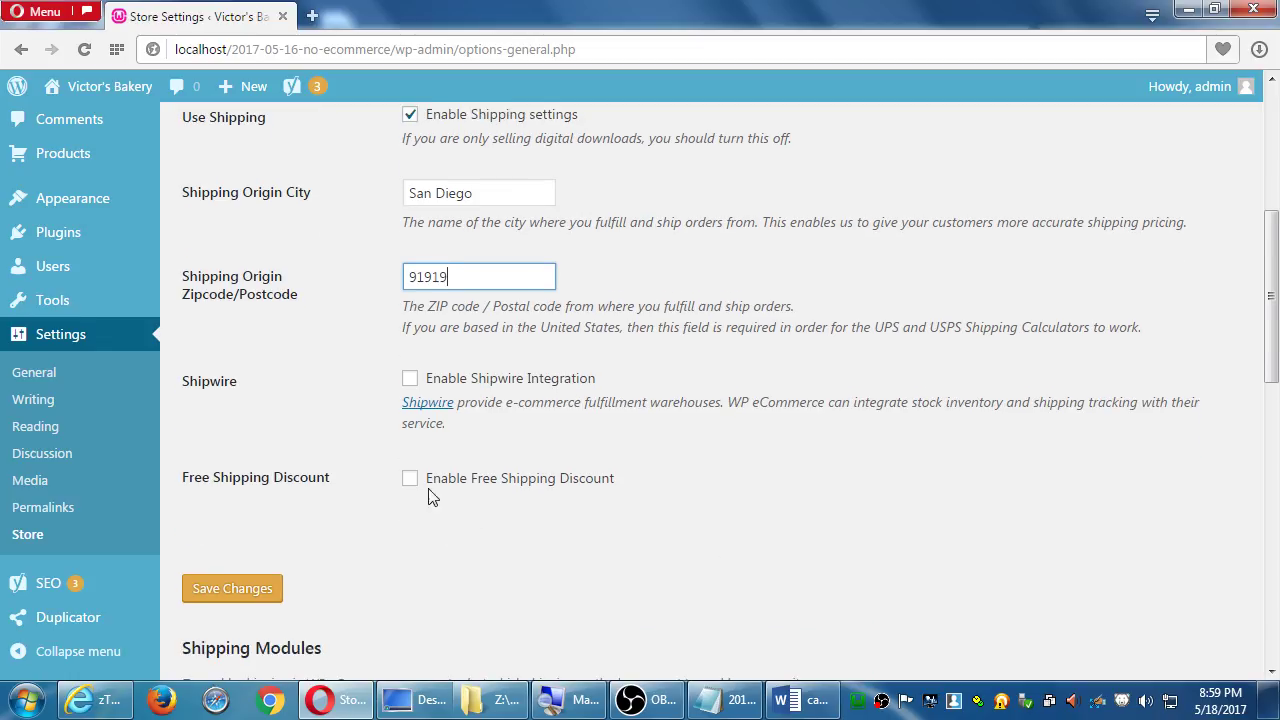
left_click(410, 479)
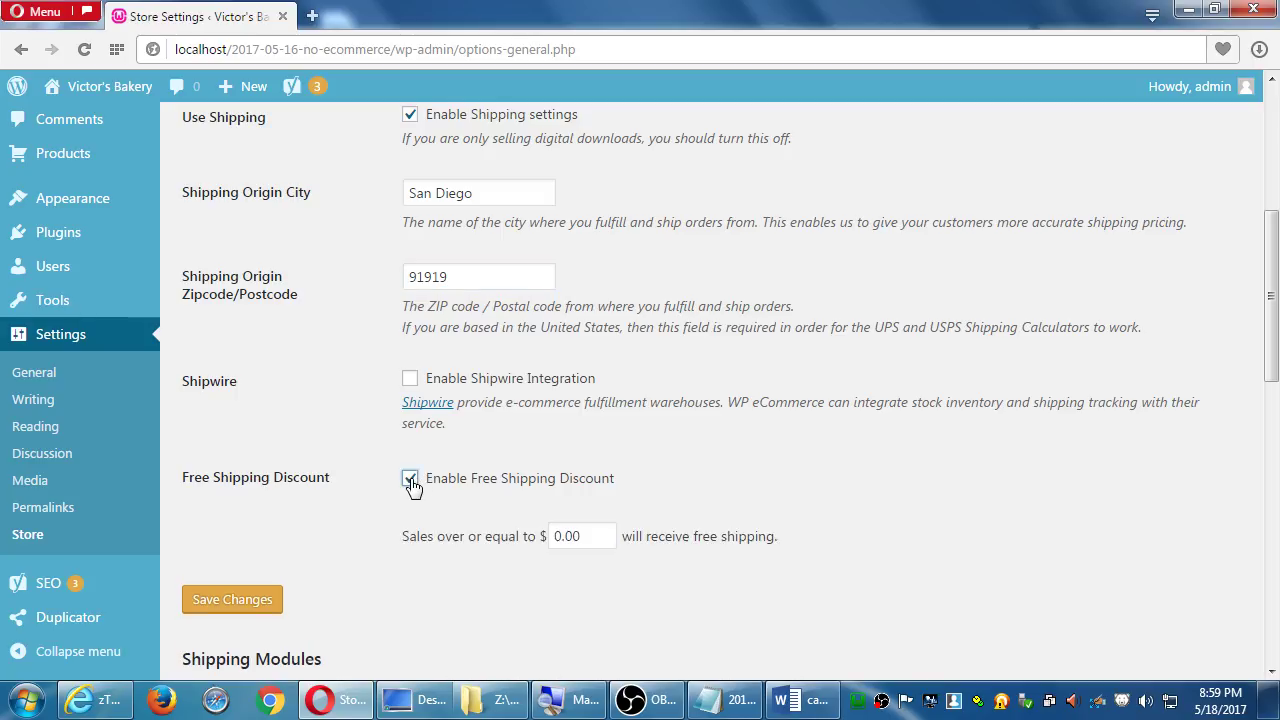
left_click(410, 480)
left_click(410, 480)
double_click(586, 537)
type("25")
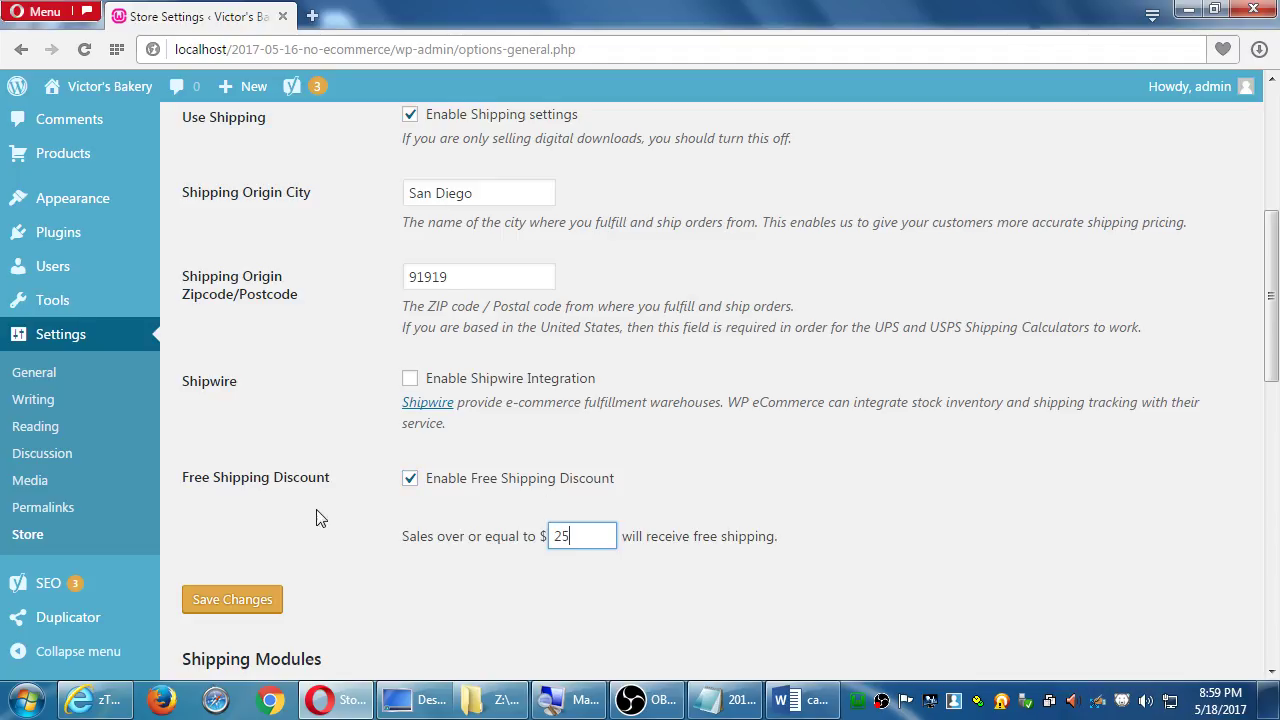
mouse_move(155, 320)
scroll(194, 442, "down", 1)
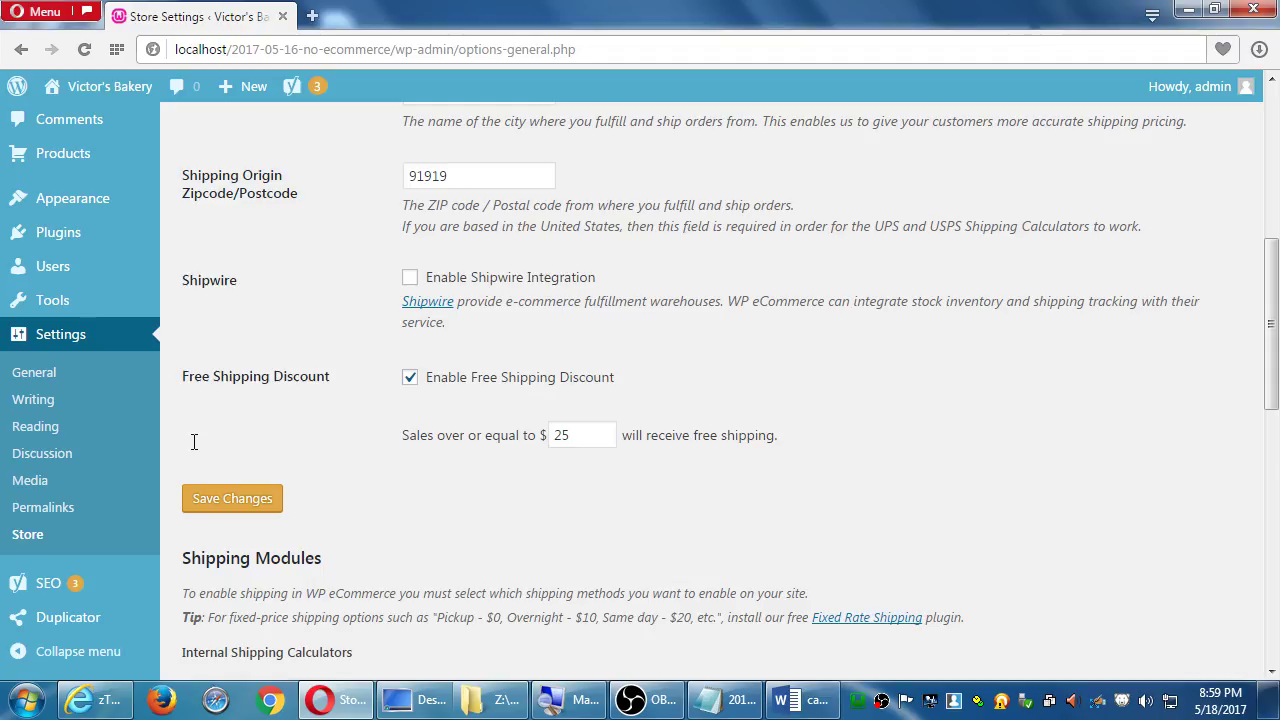
Save the shipping settings with the $25.00 free-shipping threshold
left_click(231, 503)
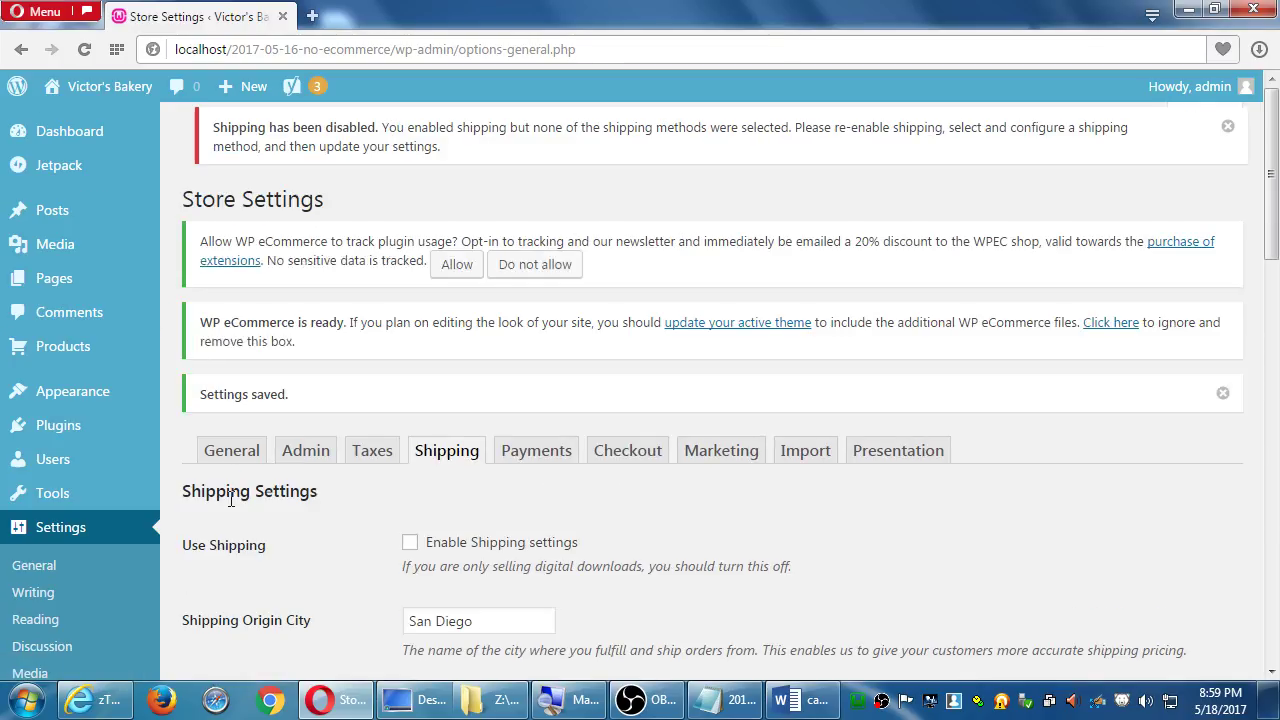
scroll(230, 500, "down", 4)
scroll(314, 508, "up", 2)
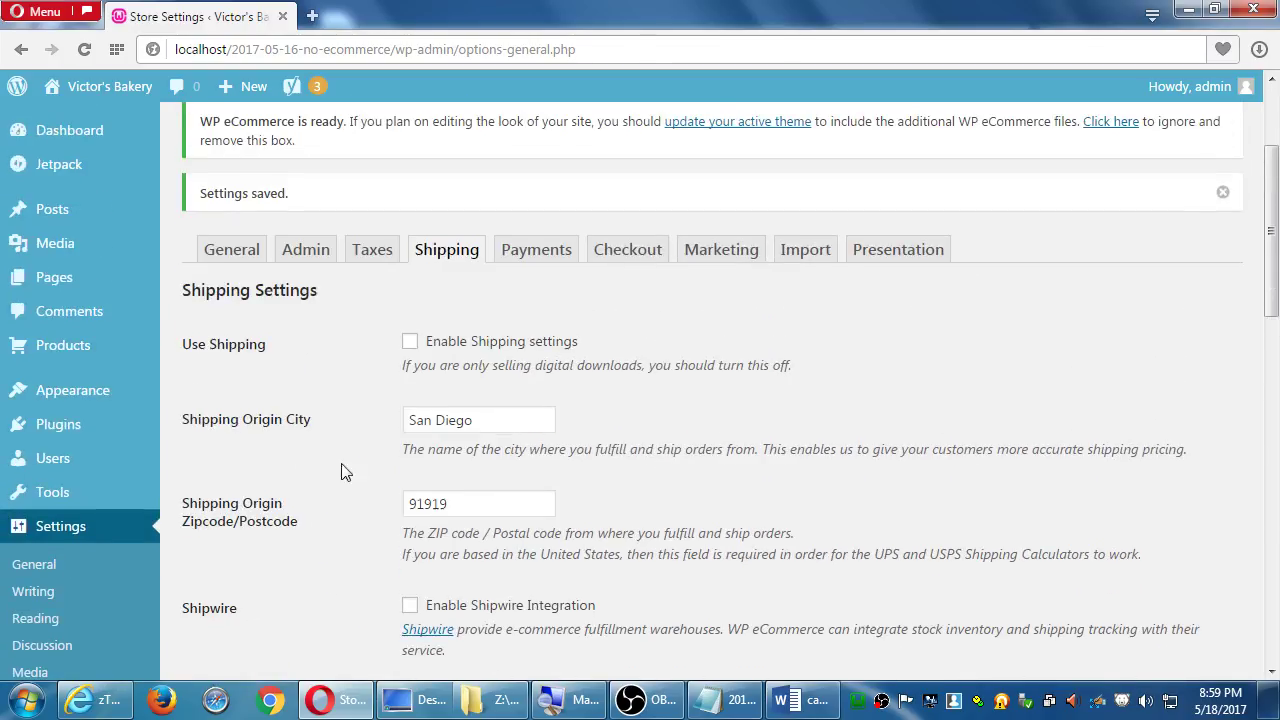
Re-enable shipping and bring the Flat, Table and Weight Rate calculators into view
left_click(410, 342)
scroll(386, 578, "down", 6)
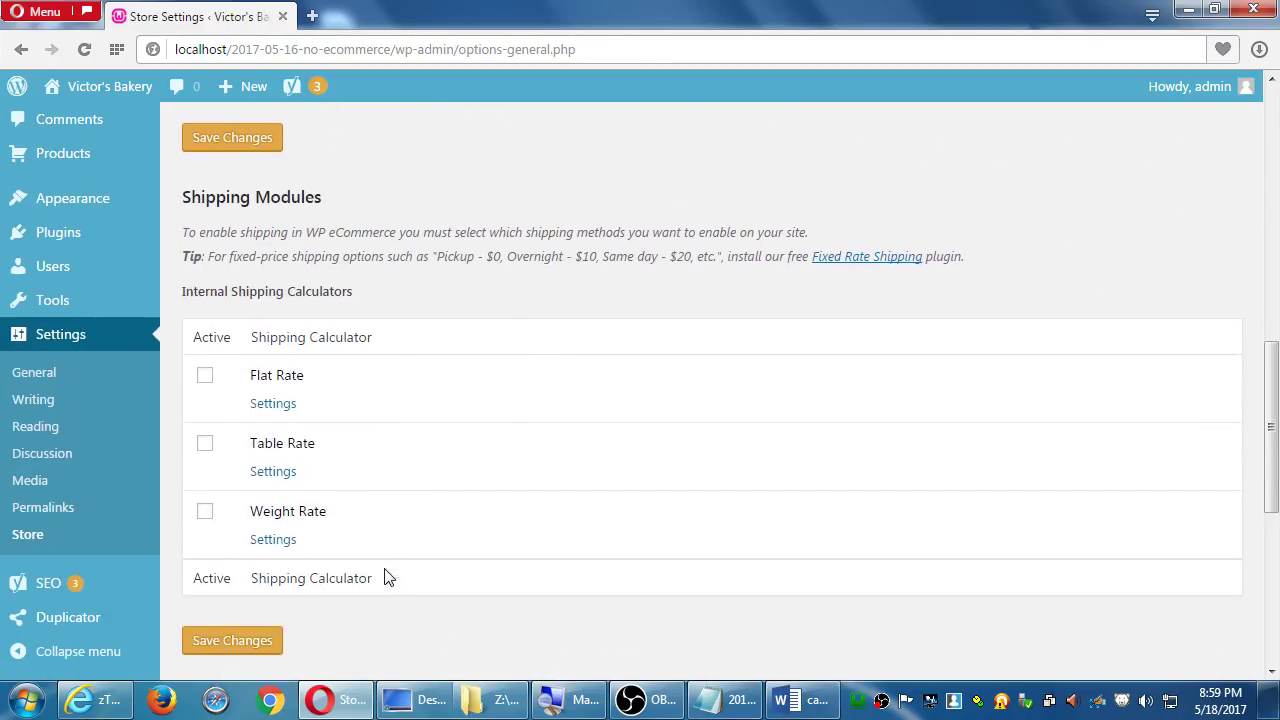
scroll(400, 437, "down", 2)
scroll(402, 427, "up", 4)
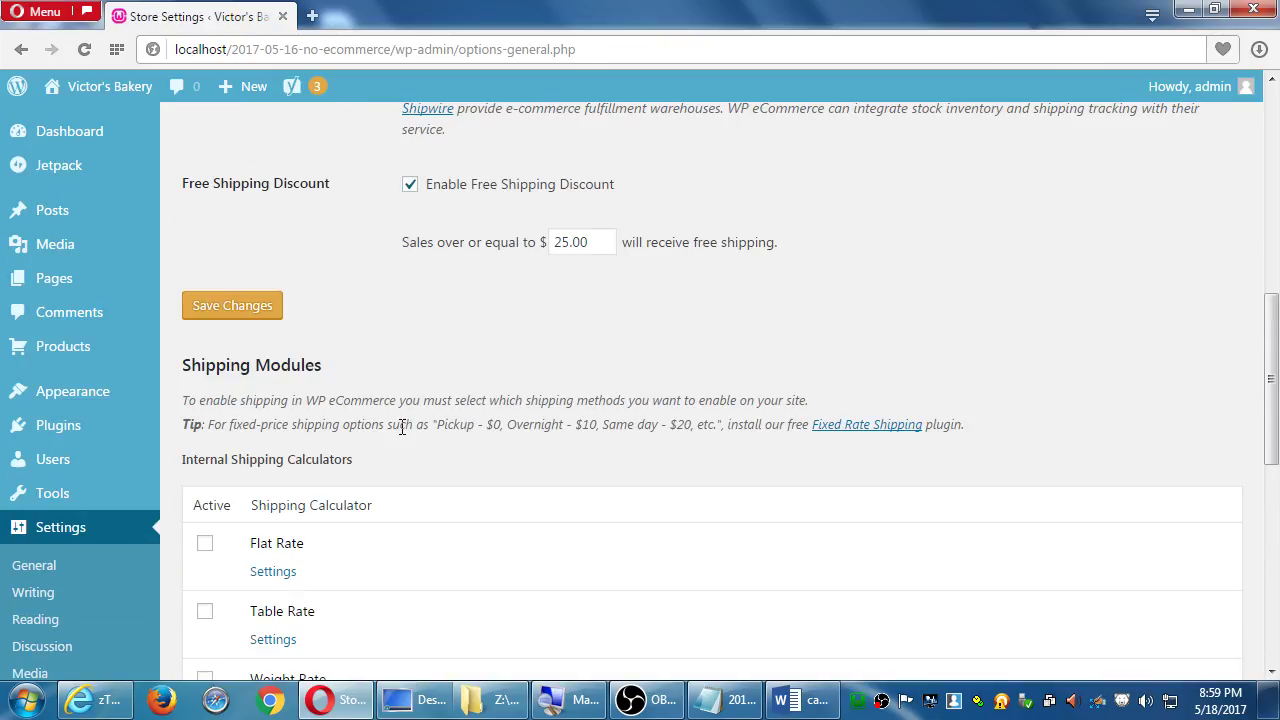
scroll(402, 430, "down", 7)
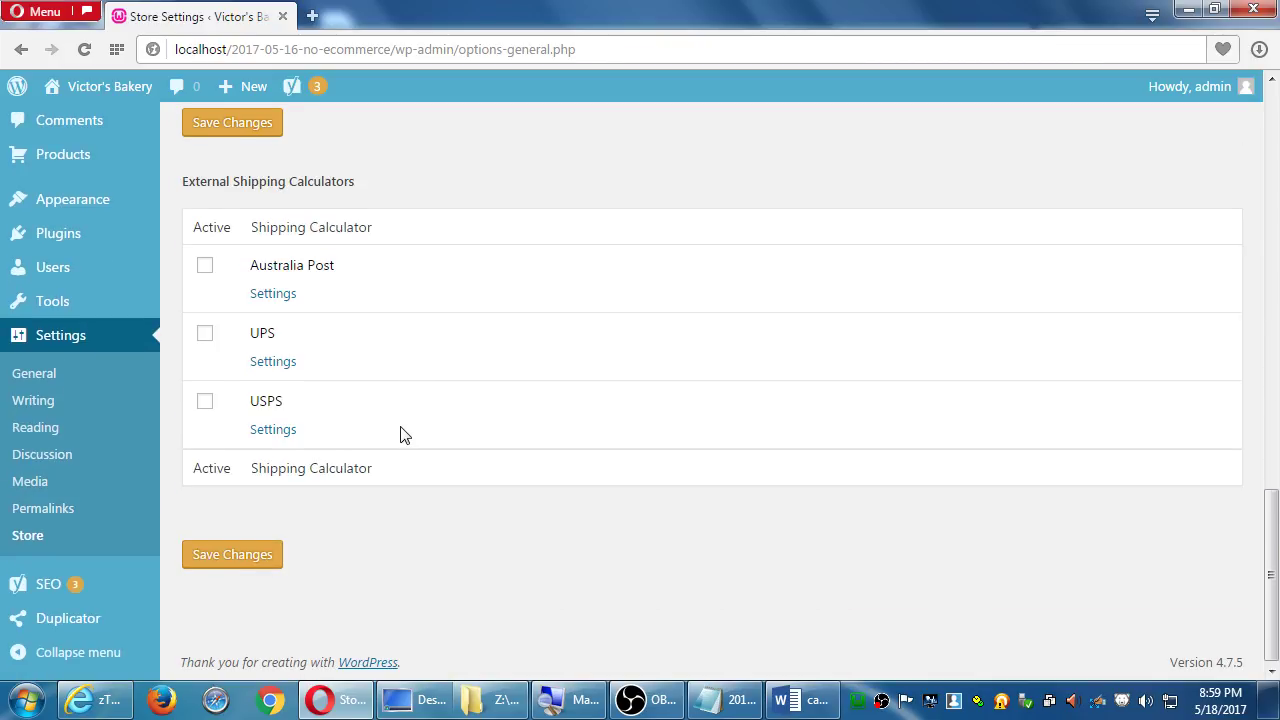
scroll(400, 434, "up", 6)
scroll(402, 432, "up", 3)
scroll(403, 435, "down", 6)
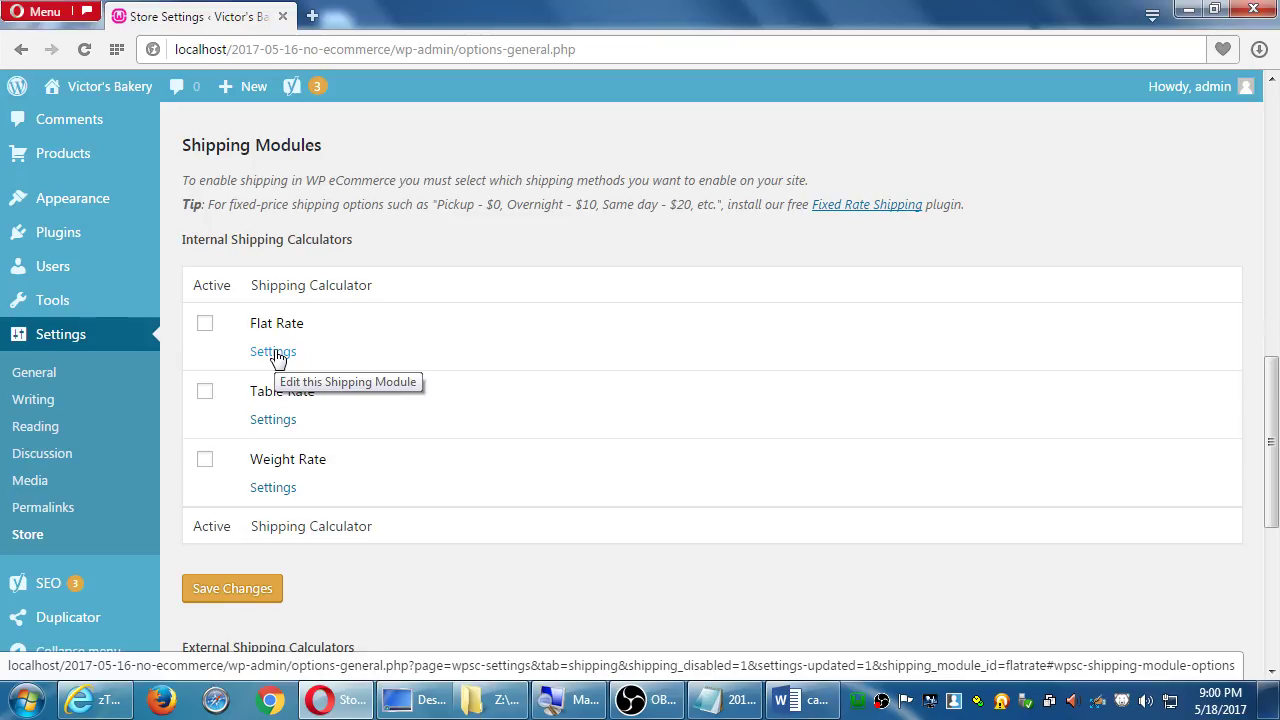
Enter Flat Rate prices of $2 for Continental 48 States and $5 for All 50 States
left_click(276, 353)
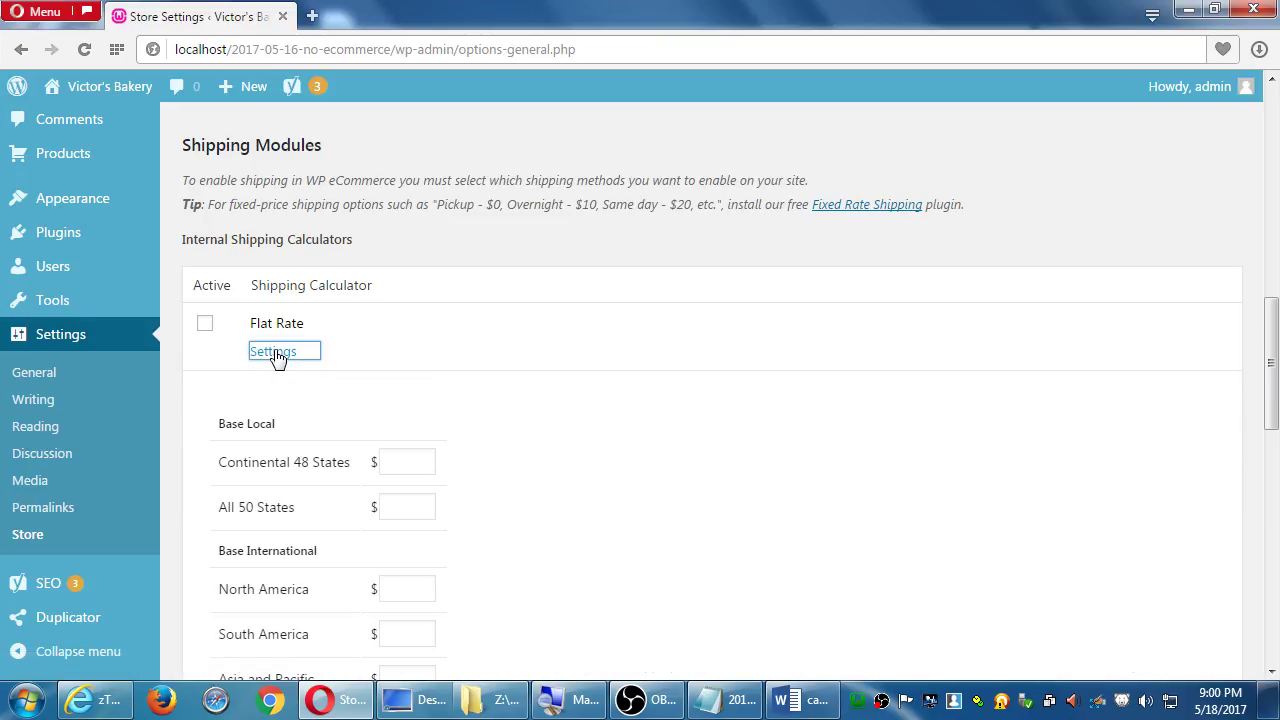
scroll(522, 400, "down", 2)
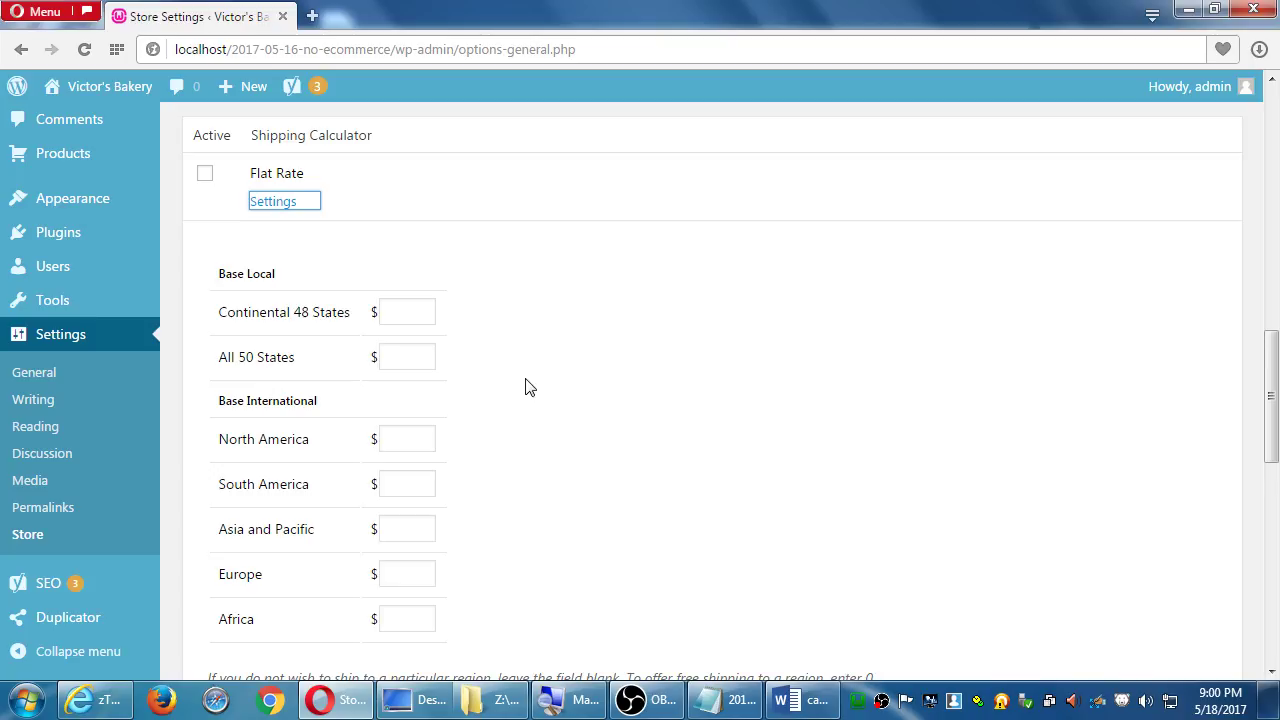
scroll(533, 386, "down", 1)
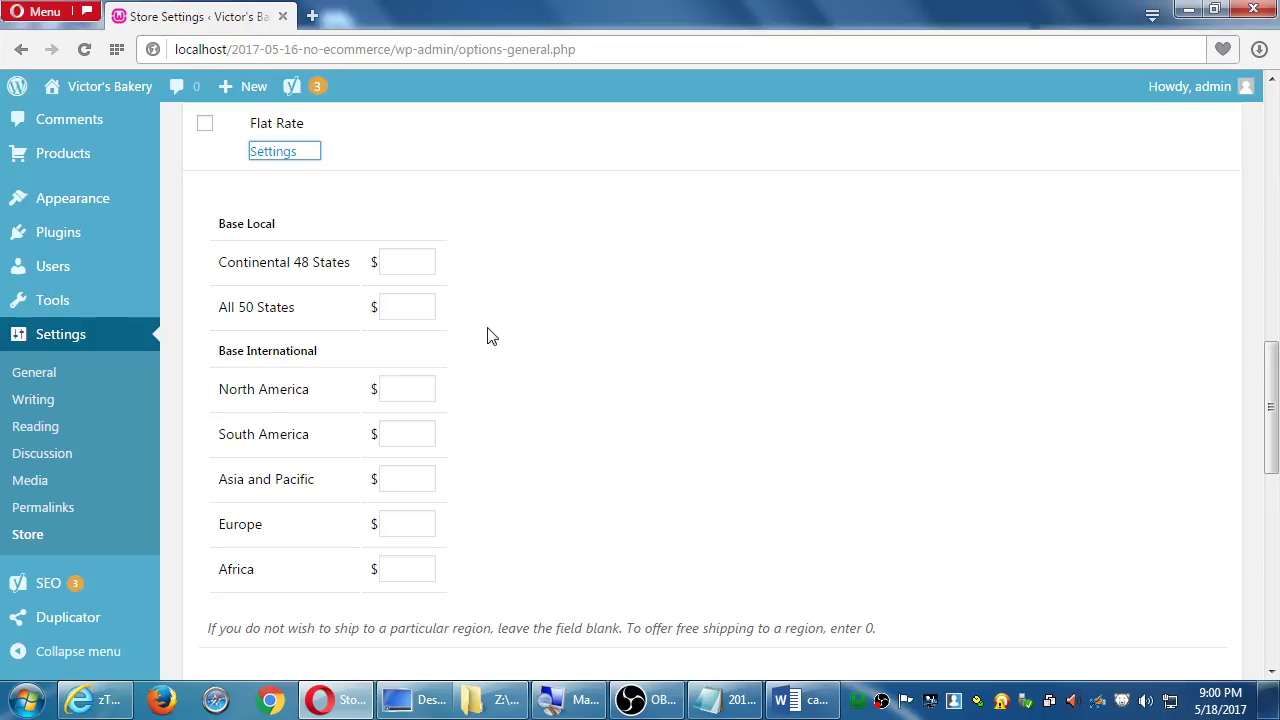
left_click(419, 262)
type("2")
key("Tab")
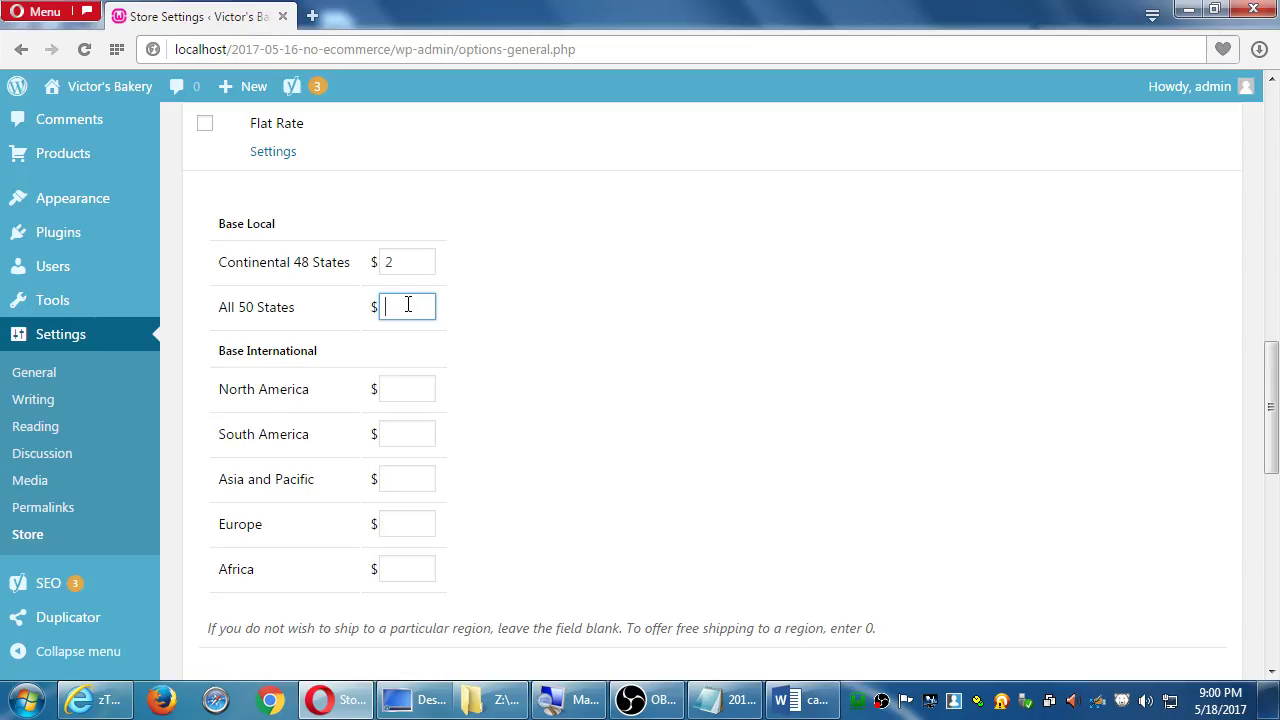
type("5")
Toggle the Flat Rate checkbox on and back off, leaving Flat Rate inactive
left_click(207, 129)
left_click(207, 129)
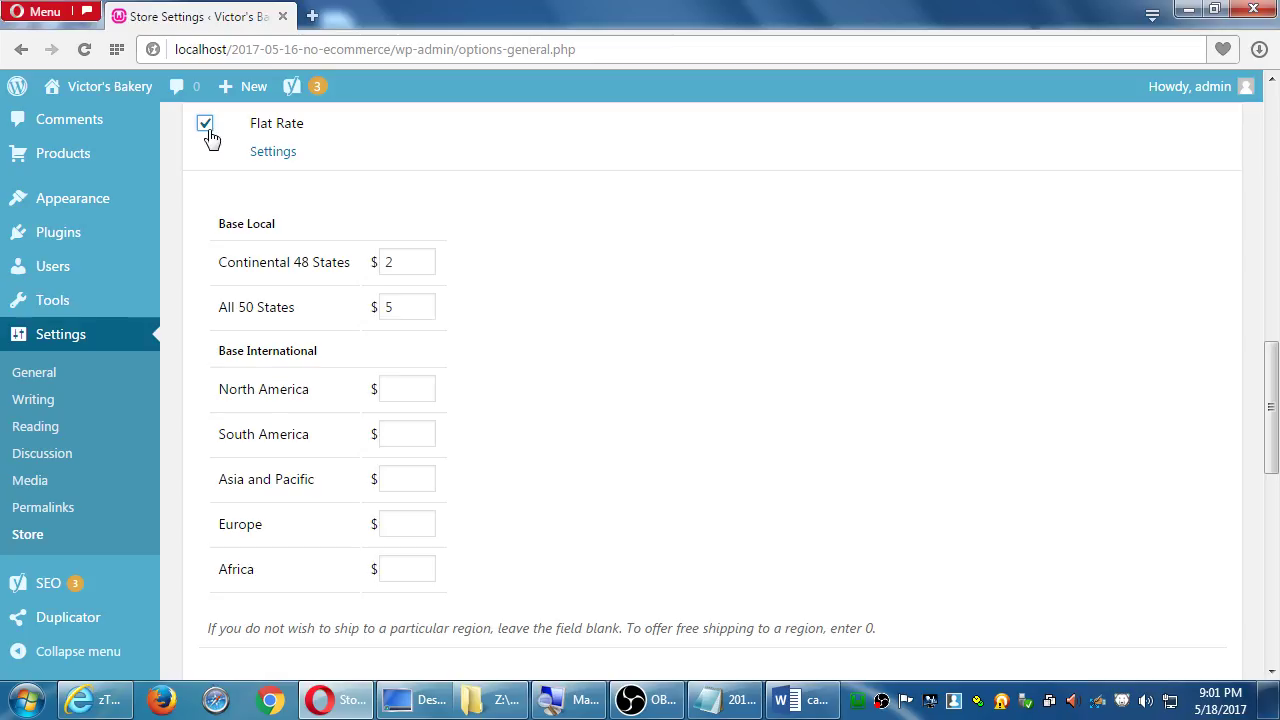
left_click(208, 130)
scroll(455, 273, "down", 5)
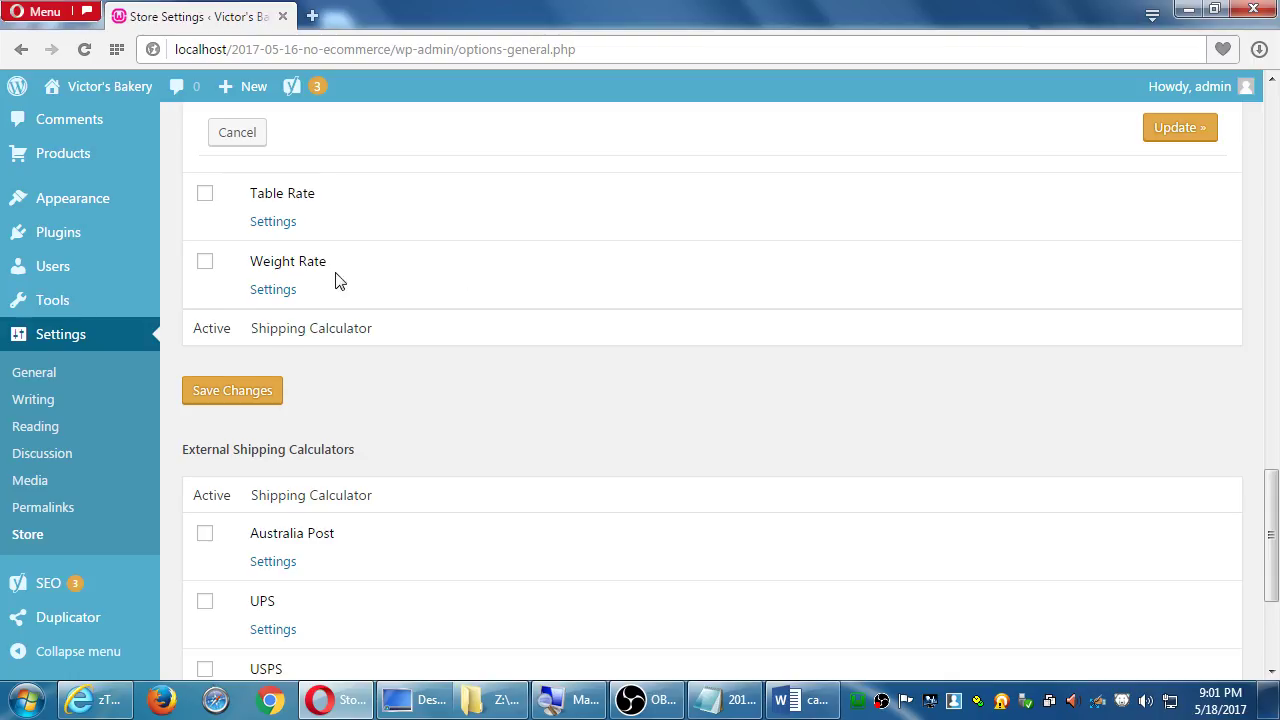
scroll(338, 281, "up", 1)
Open Table Rate settings and enter a first tier: orders of 25 ship for $5
left_click(204, 297)
left_click(204, 297)
left_click(265, 327)
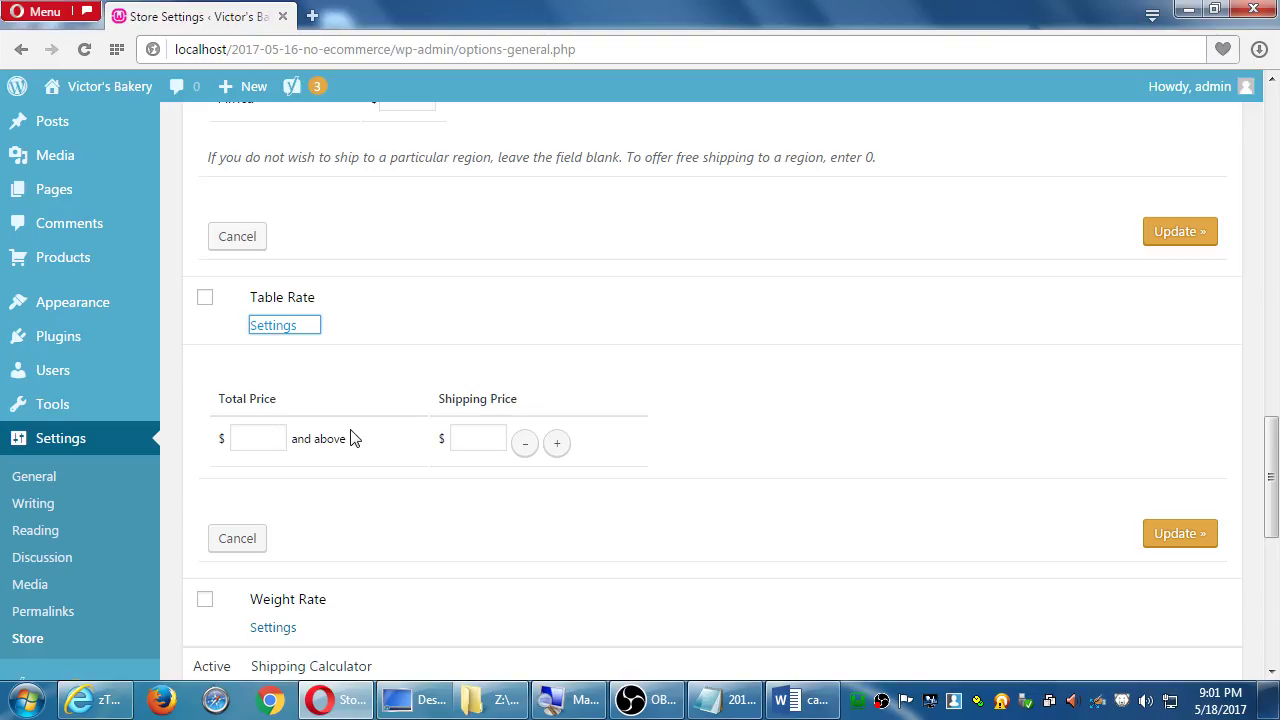
left_click(557, 443)
left_click(525, 493)
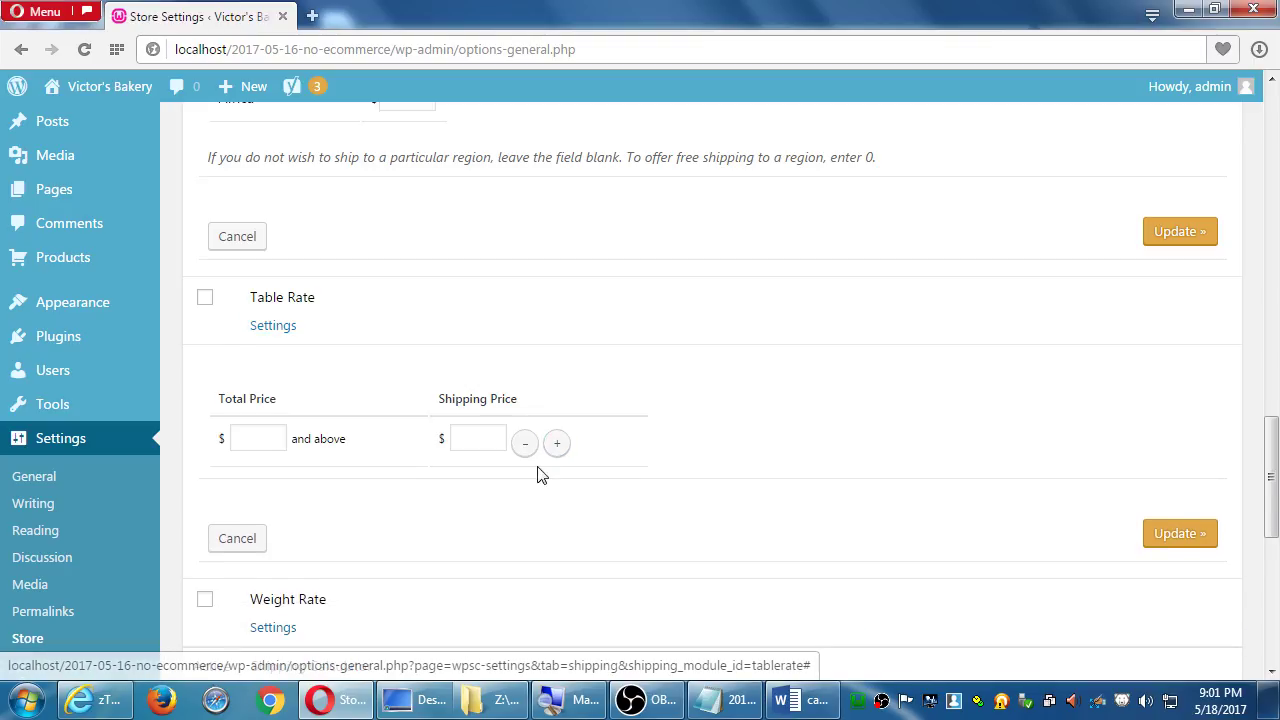
left_click(271, 441)
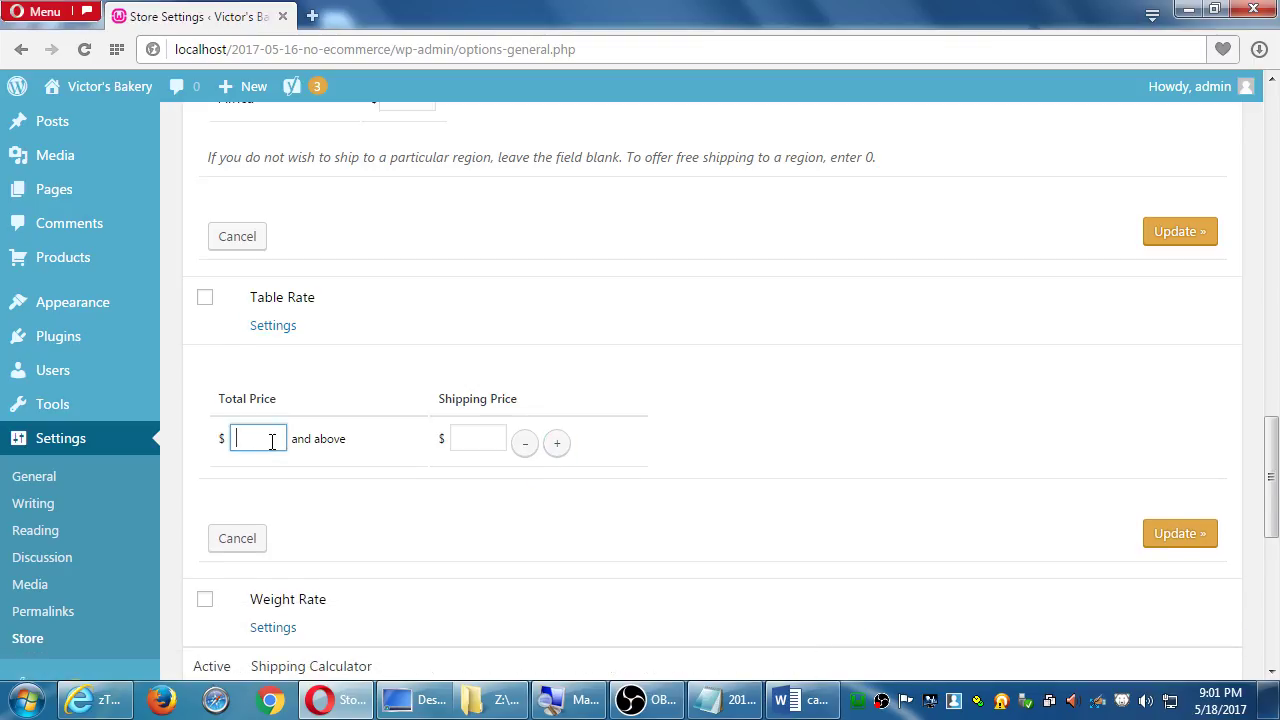
type("25")
key("Tab")
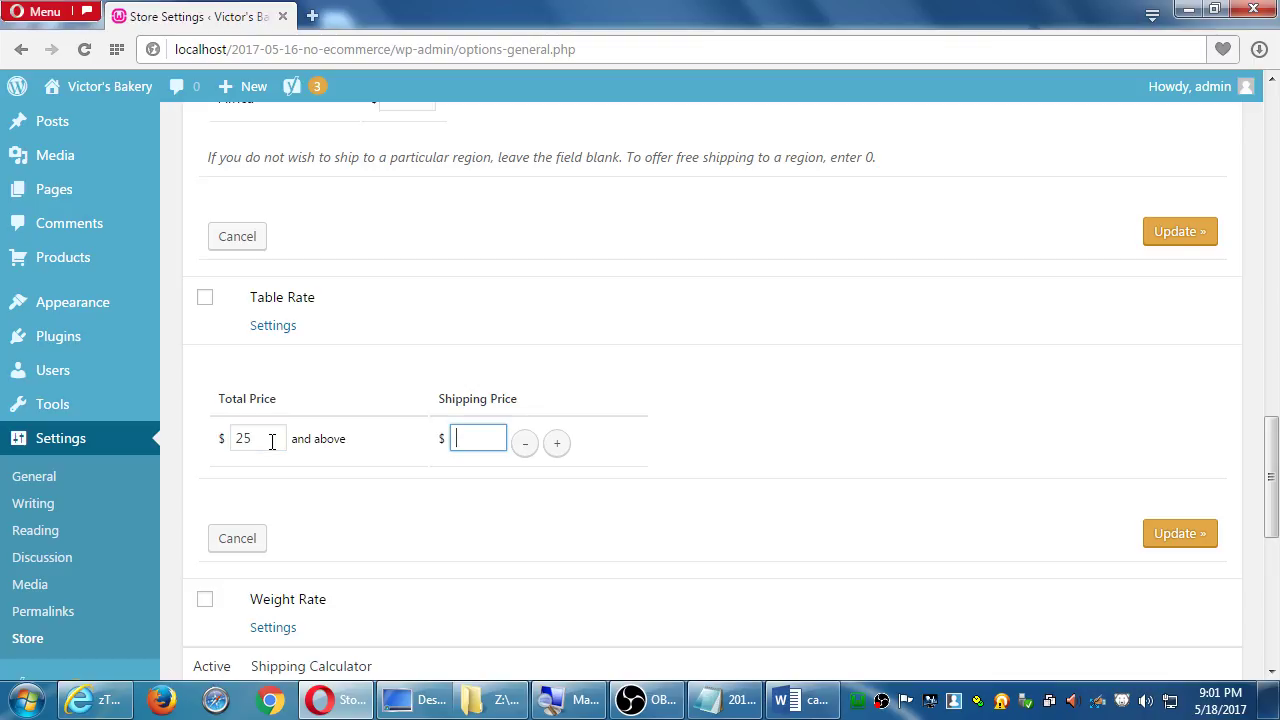
type("5")
Add a second Table Rate tier: orders of $5 and above ship for $2
left_click(557, 443)
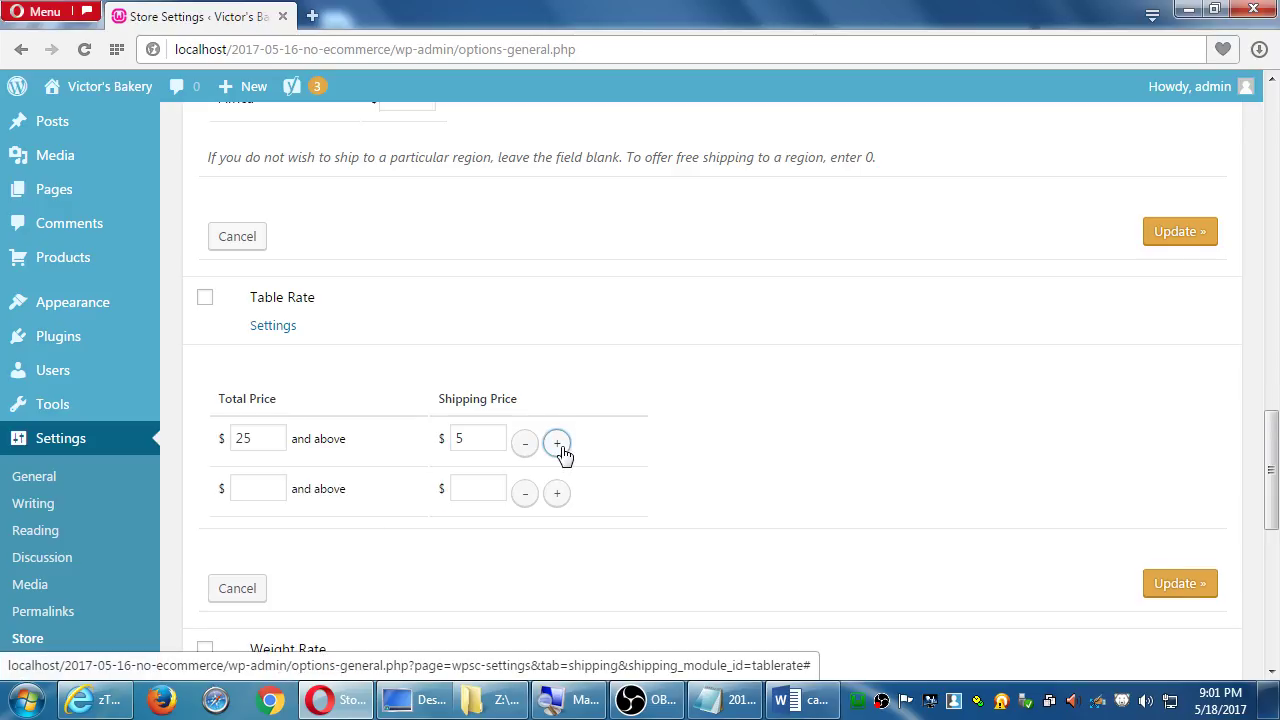
left_click(275, 491)
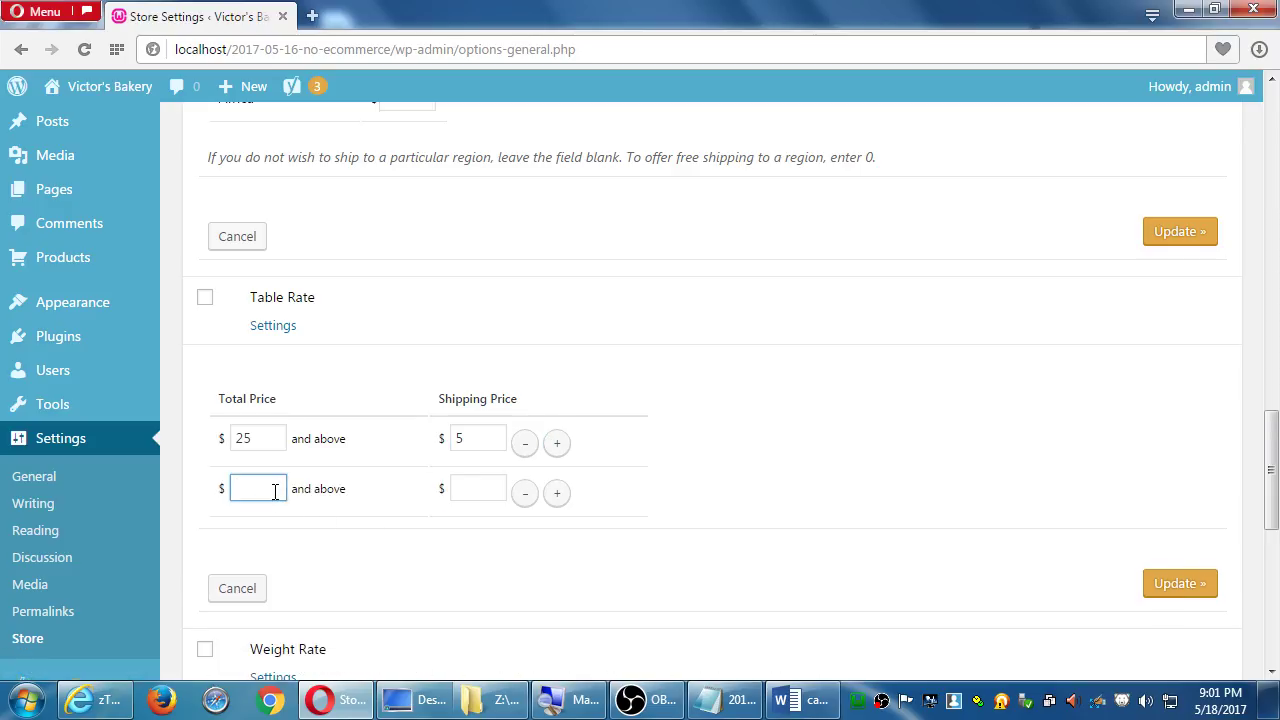
type("5")
left_click(481, 489)
type("2")
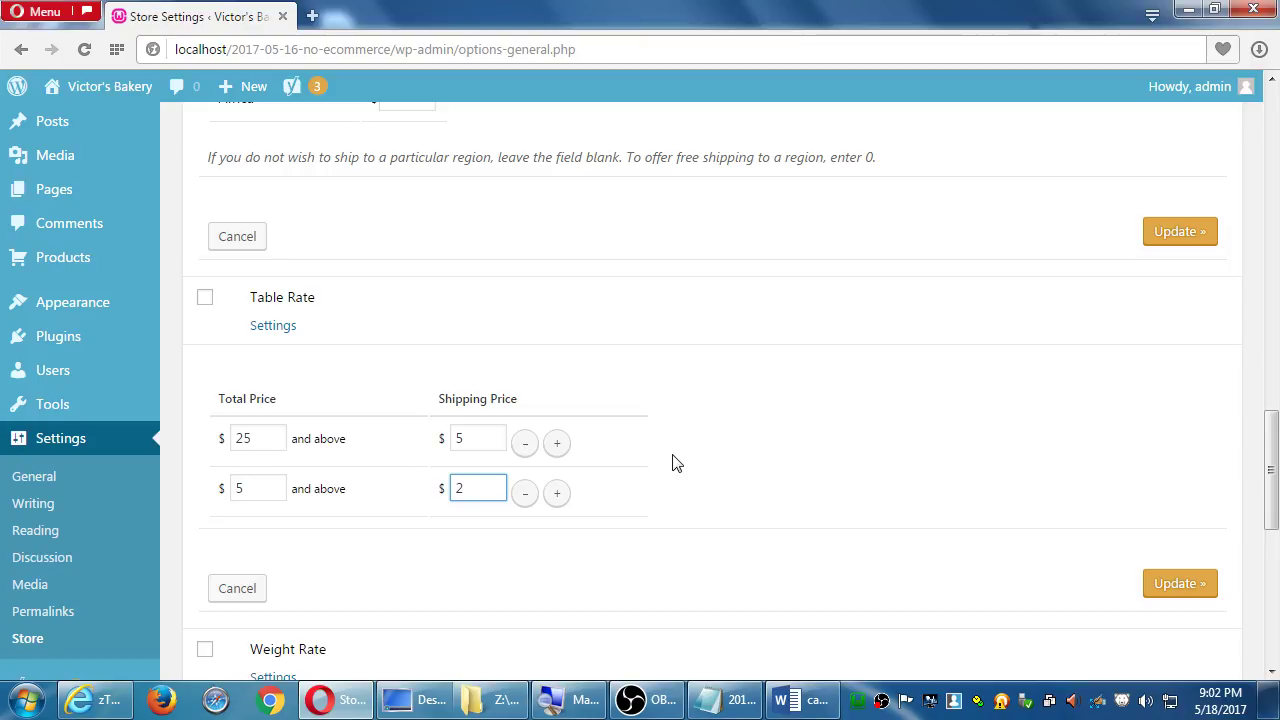
Open the Weight Rate settings panel below the Table Rate tiers
scroll(420, 530, "down", 1)
left_click(285, 574)
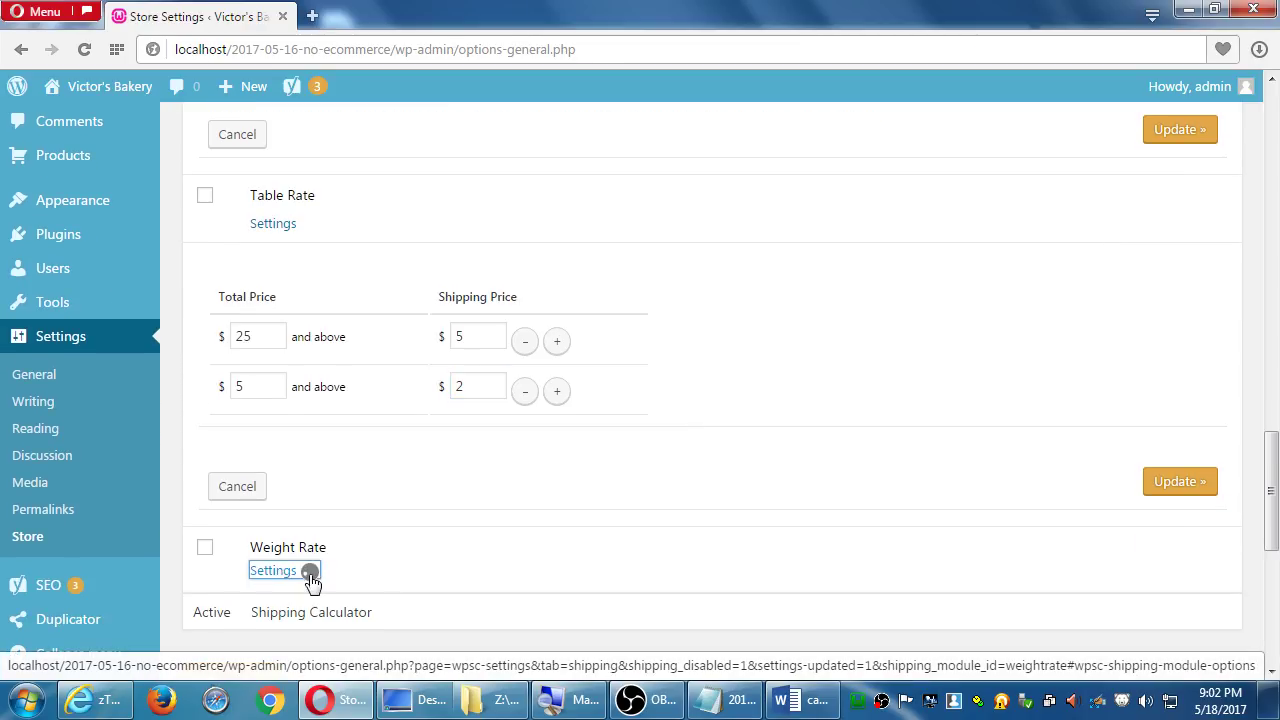
scroll(523, 554, "down", 3)
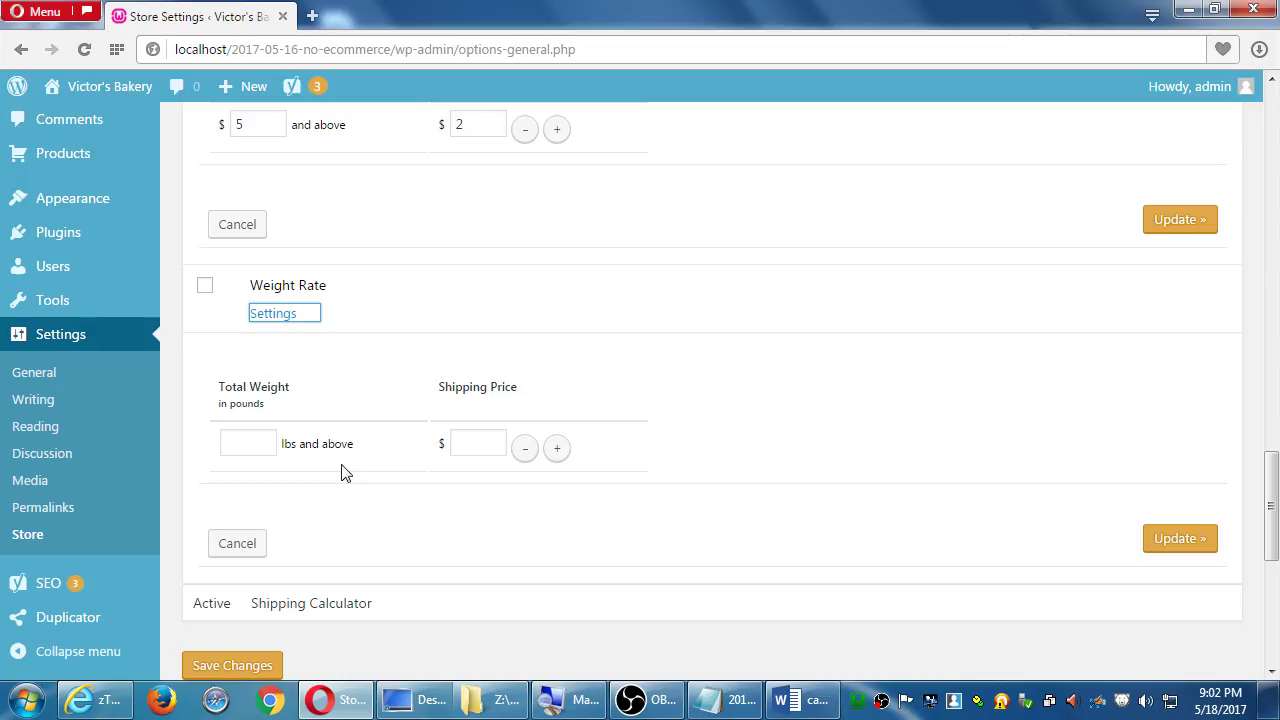
scroll(346, 472, "up", 3)
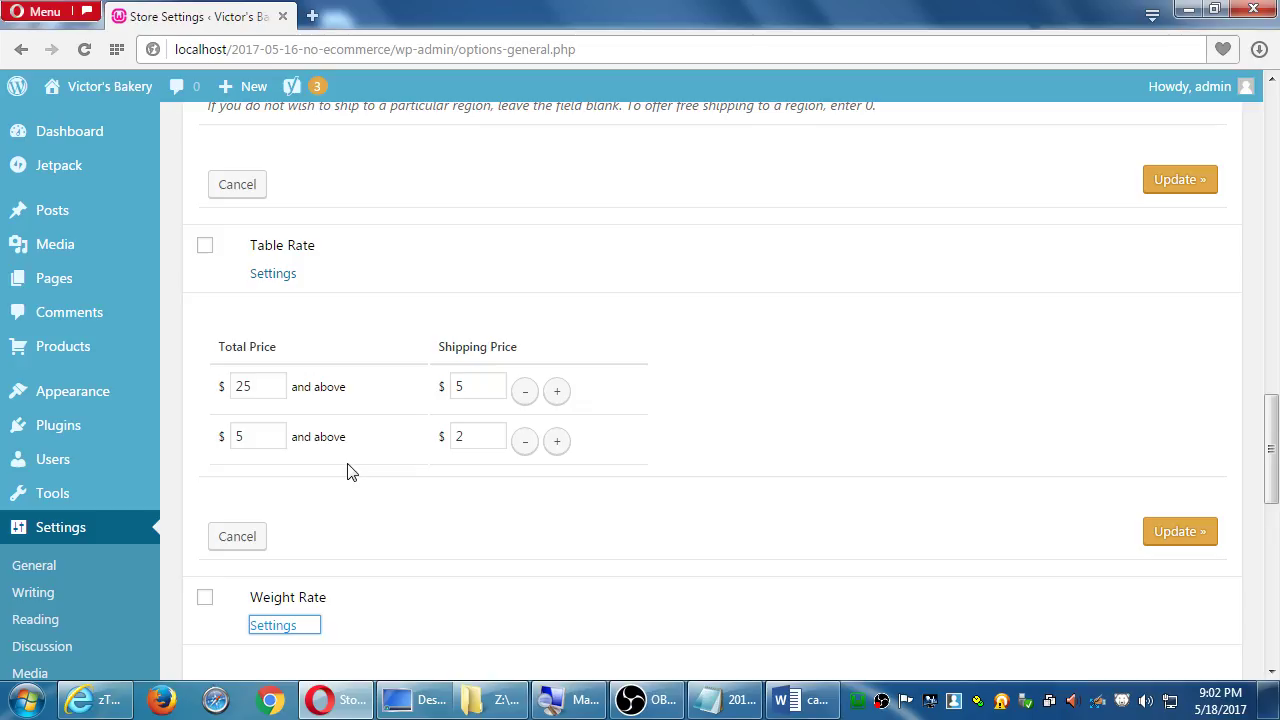
Correct the first tier's threshold to 24.97 and activate Table Rate shipping
left_click(285, 386)
left_click(283, 386)
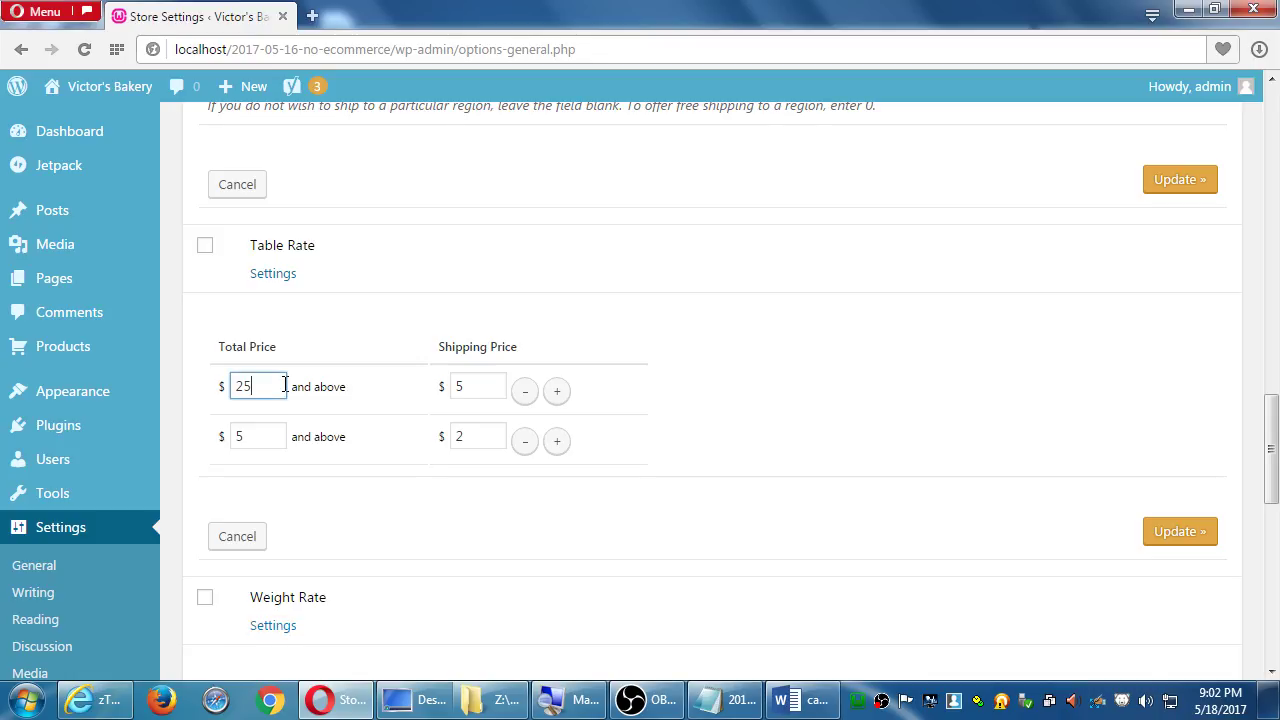
key("BackSpace")
type("4")
key("Tab")
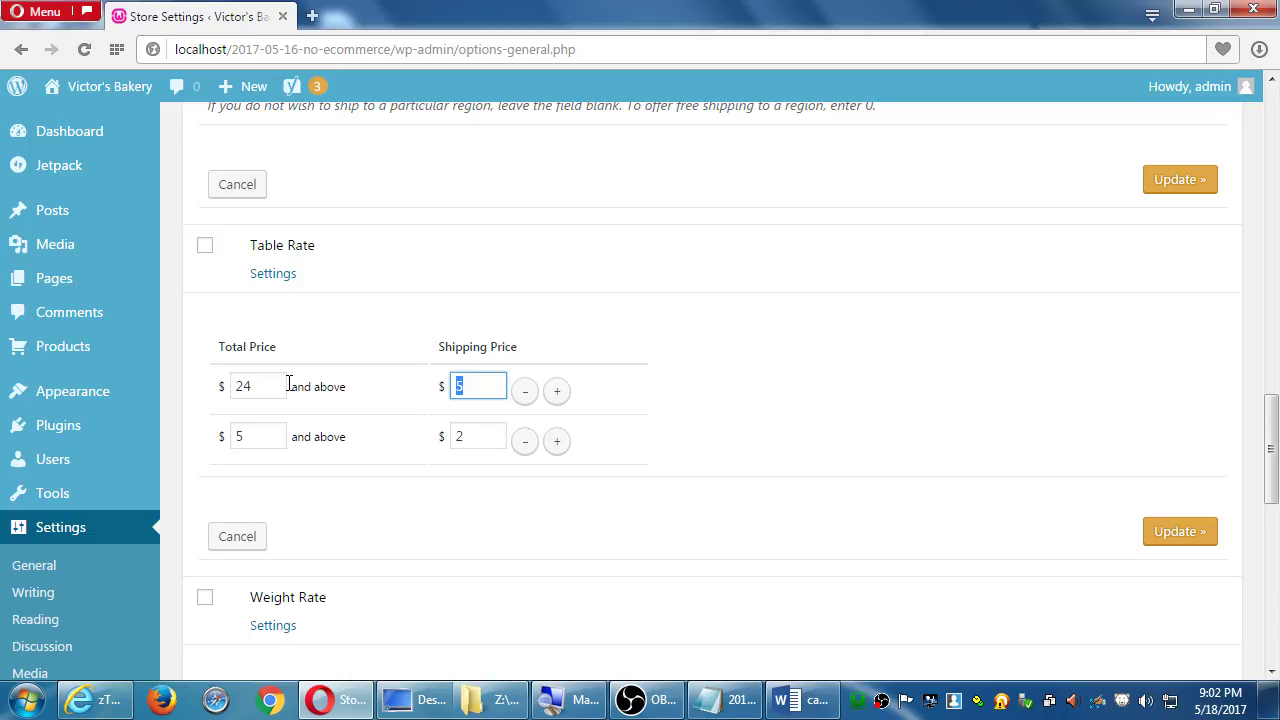
left_click(262, 384)
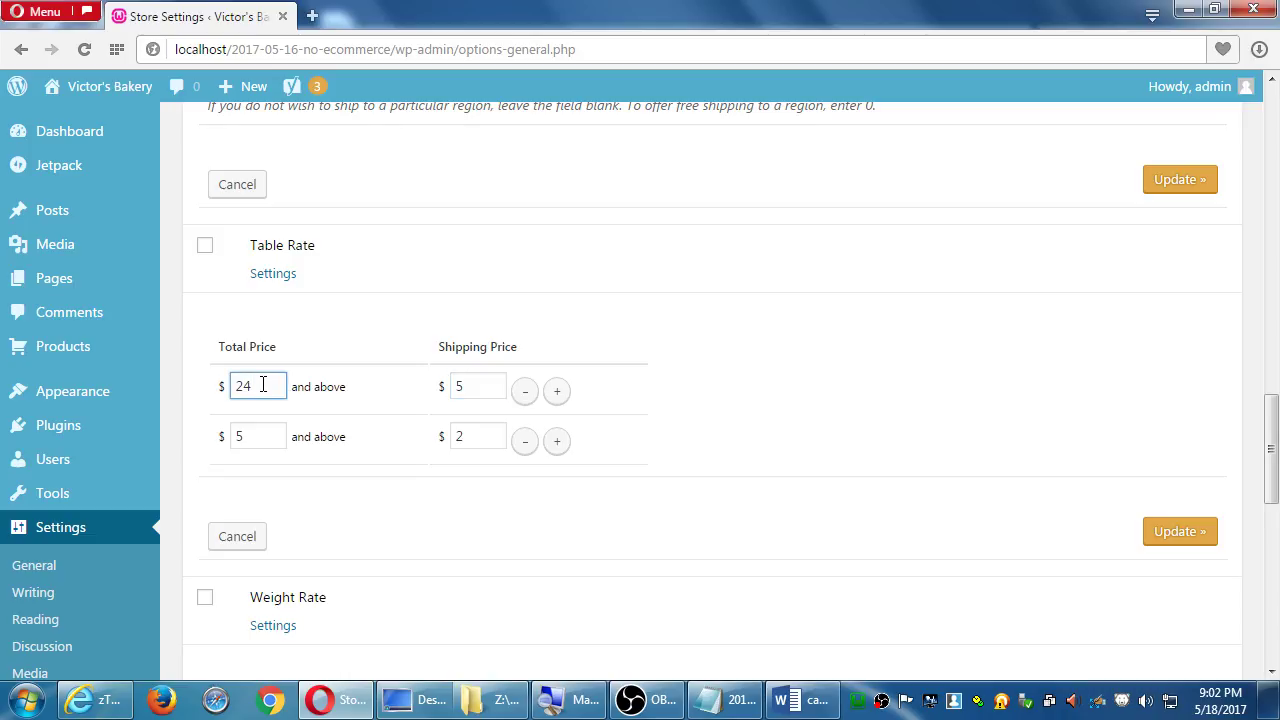
type(".99")
key("BackSpace")
key("BackSpace")
key("BackSpace")
key("BackSpace")
key("BackSpace")
type("5")
key("BackSpace")
type("25")
key("BackSpace")
type("4.97")
left_click(204, 247)
Tick Weight Rate shipping as active, leaving its pound-weight tier empty
scroll(262, 392, "down", 3)
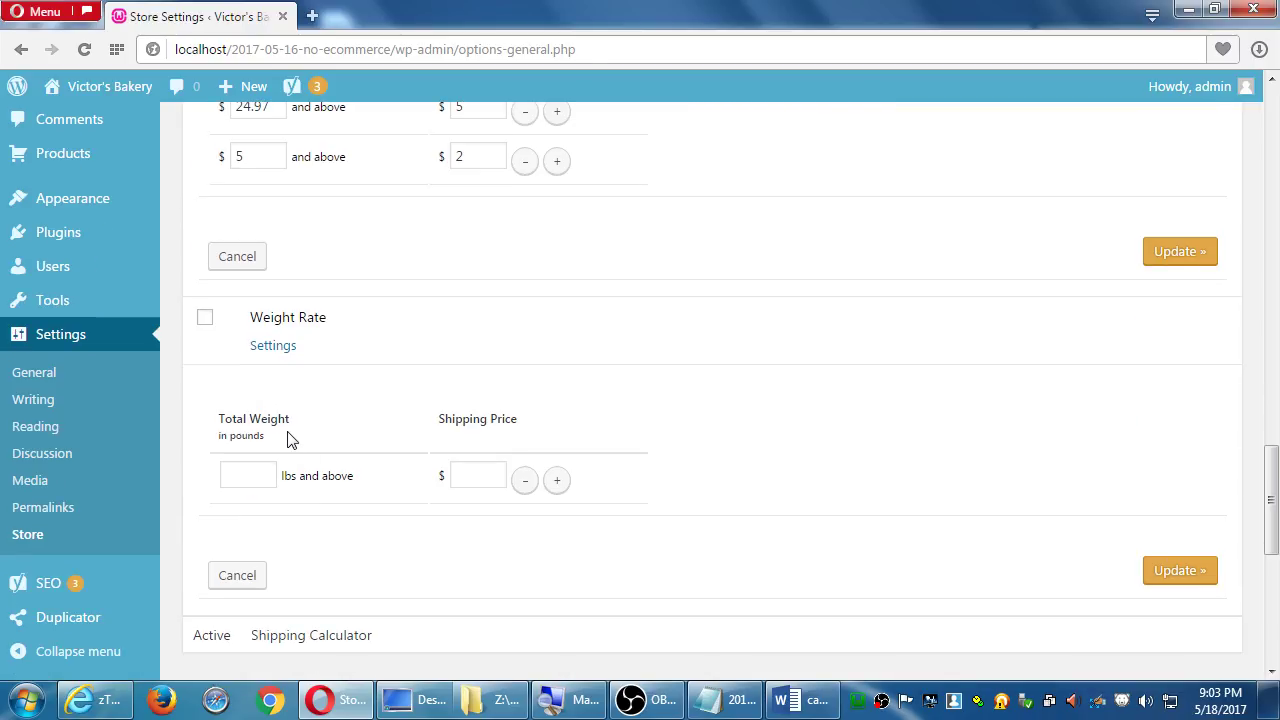
scroll(285, 435, "down", 1)
left_click(260, 426)
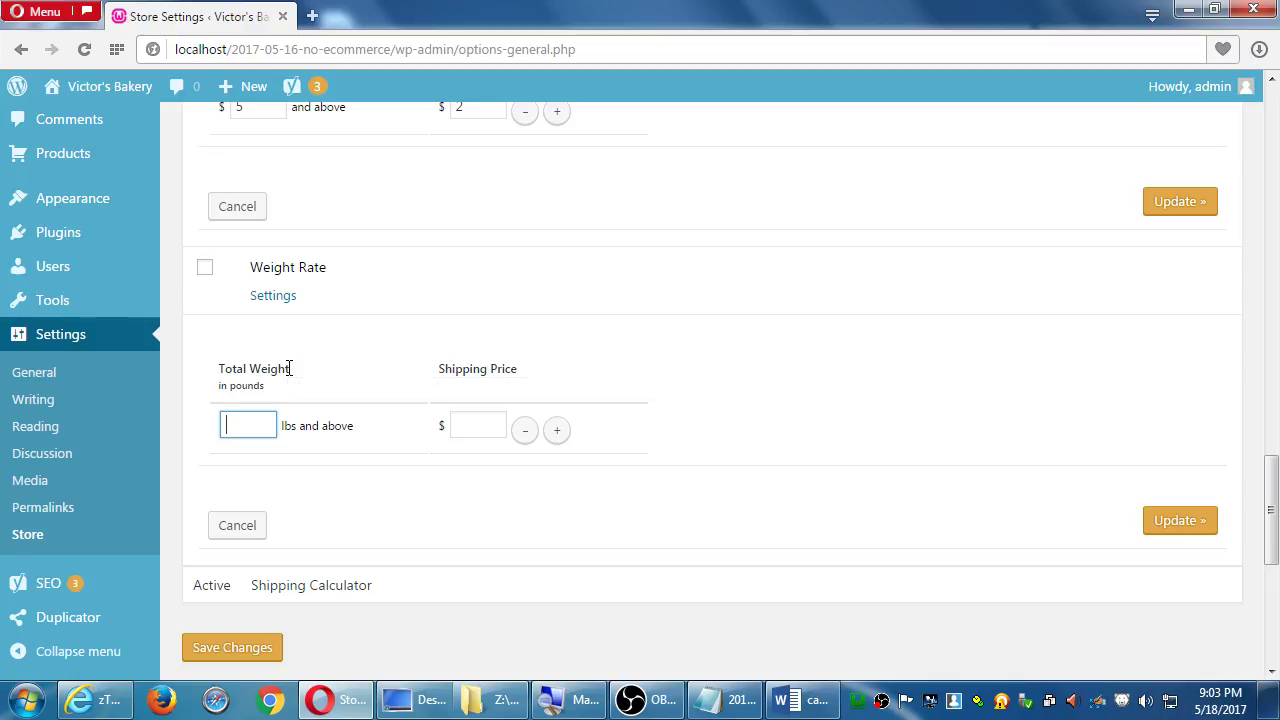
mouse_move(289, 369)
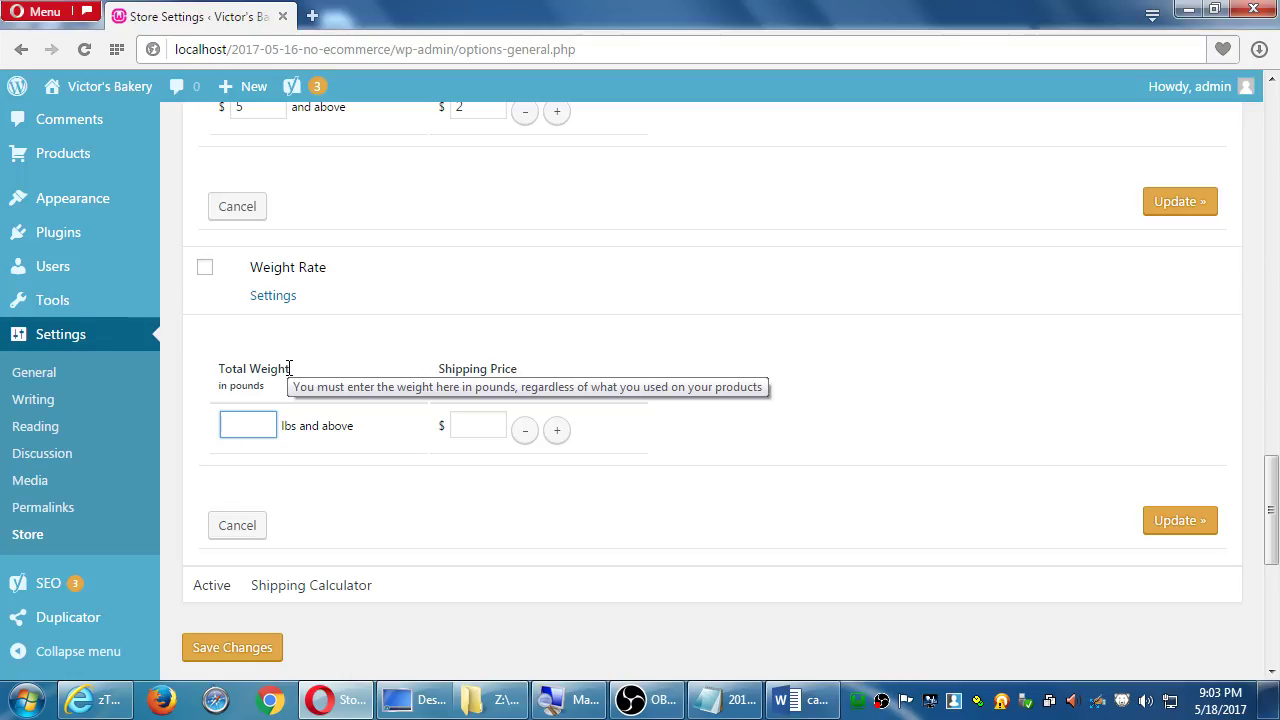
left_click(206, 269)
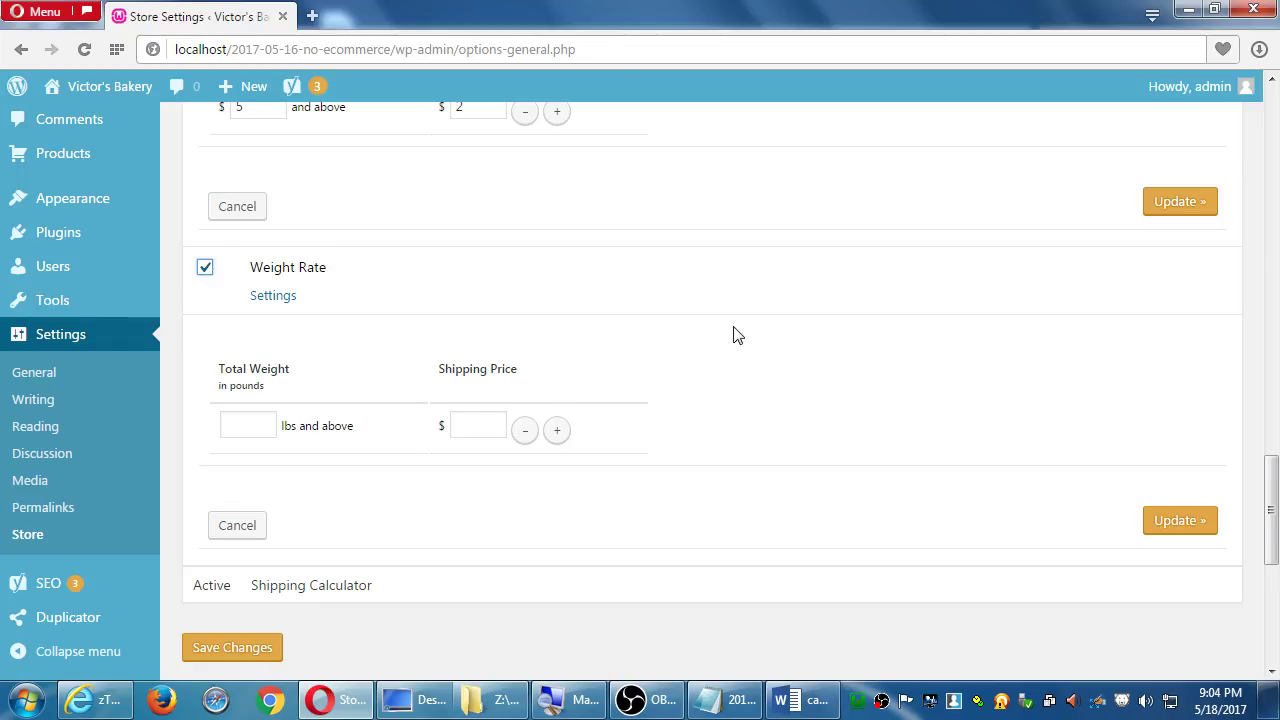
scroll(732, 336, "up", 7)
scroll(458, 348, "up", 4)
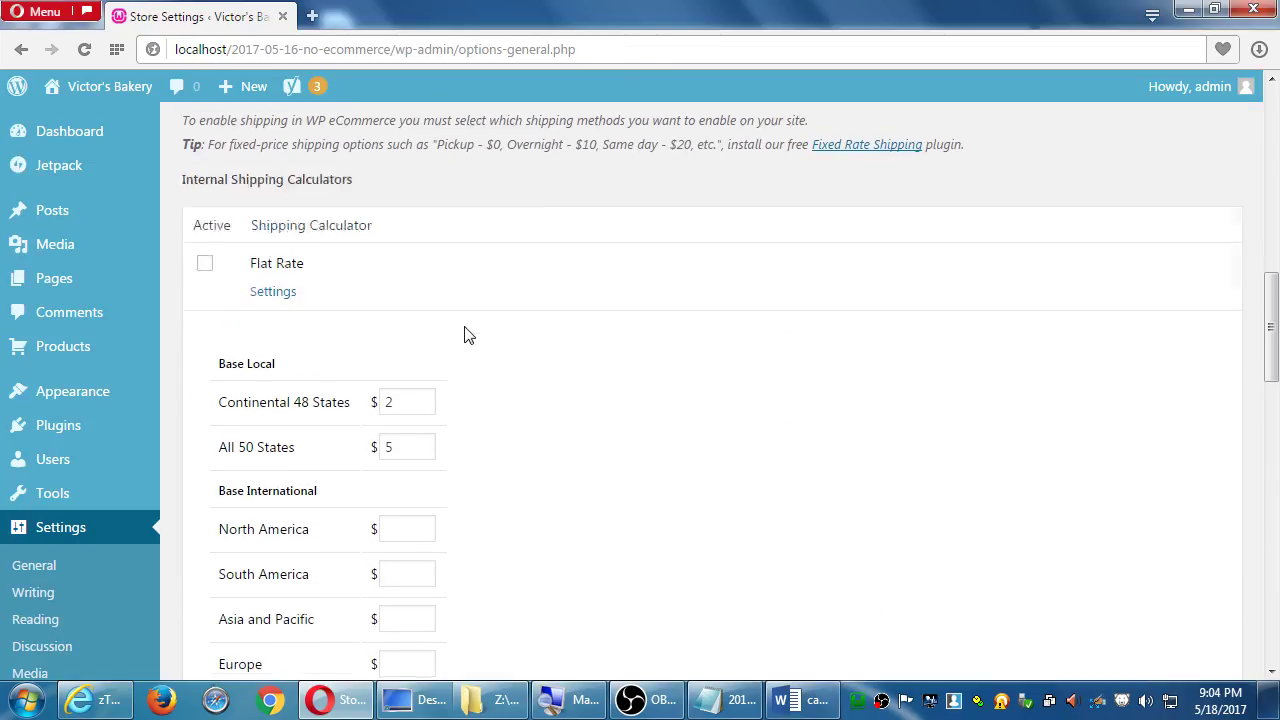
Reload the page, discarding unsaved shipping changes, and close the Weight Rate settings panel
key("F5")
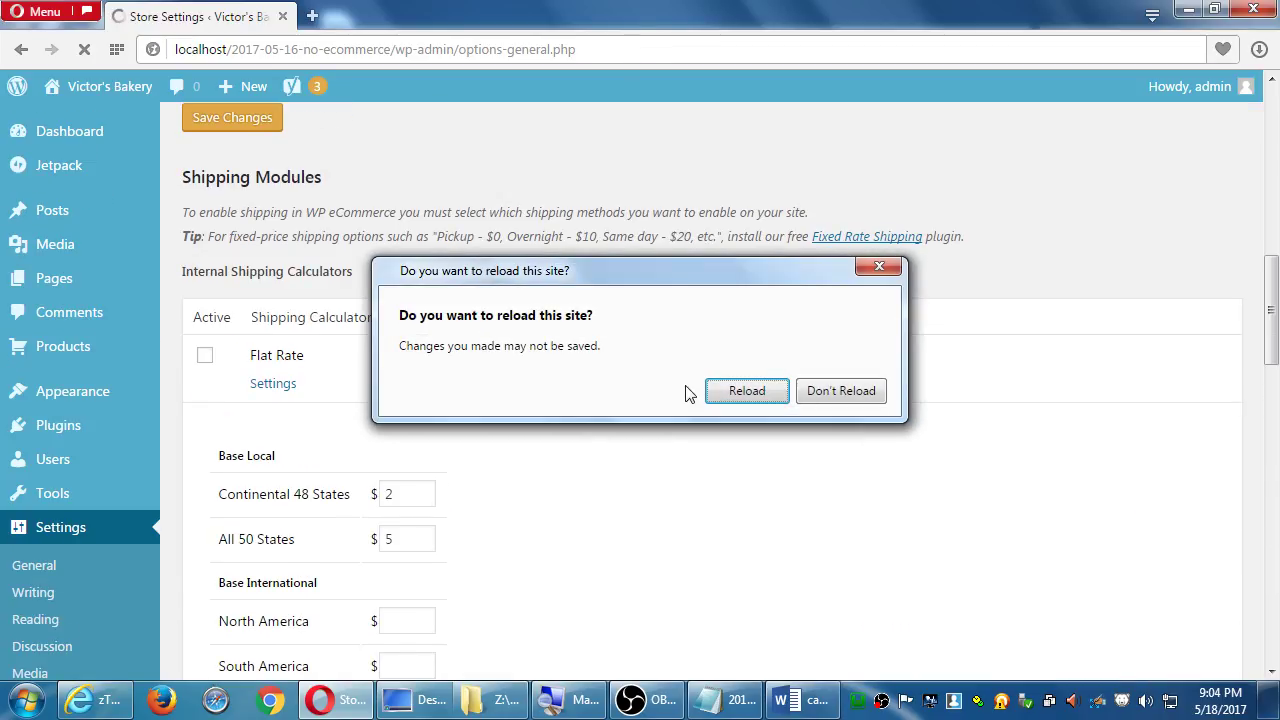
left_click(735, 389)
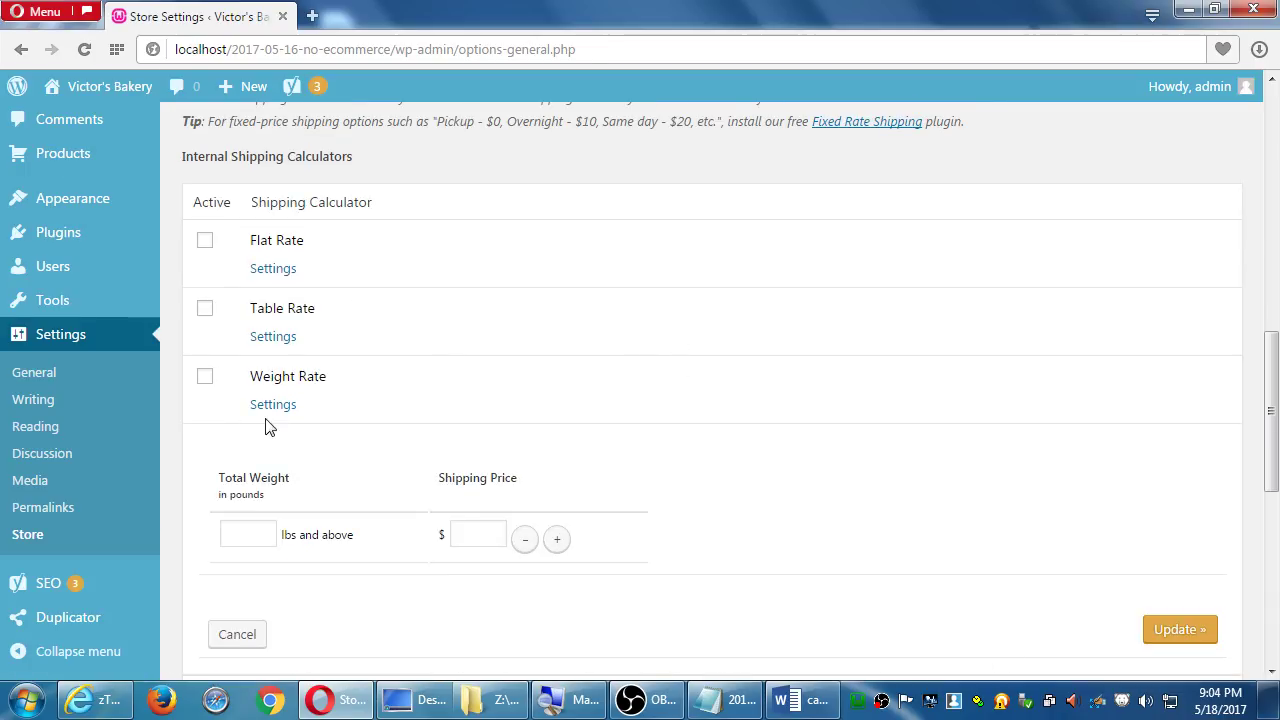
left_click(268, 410)
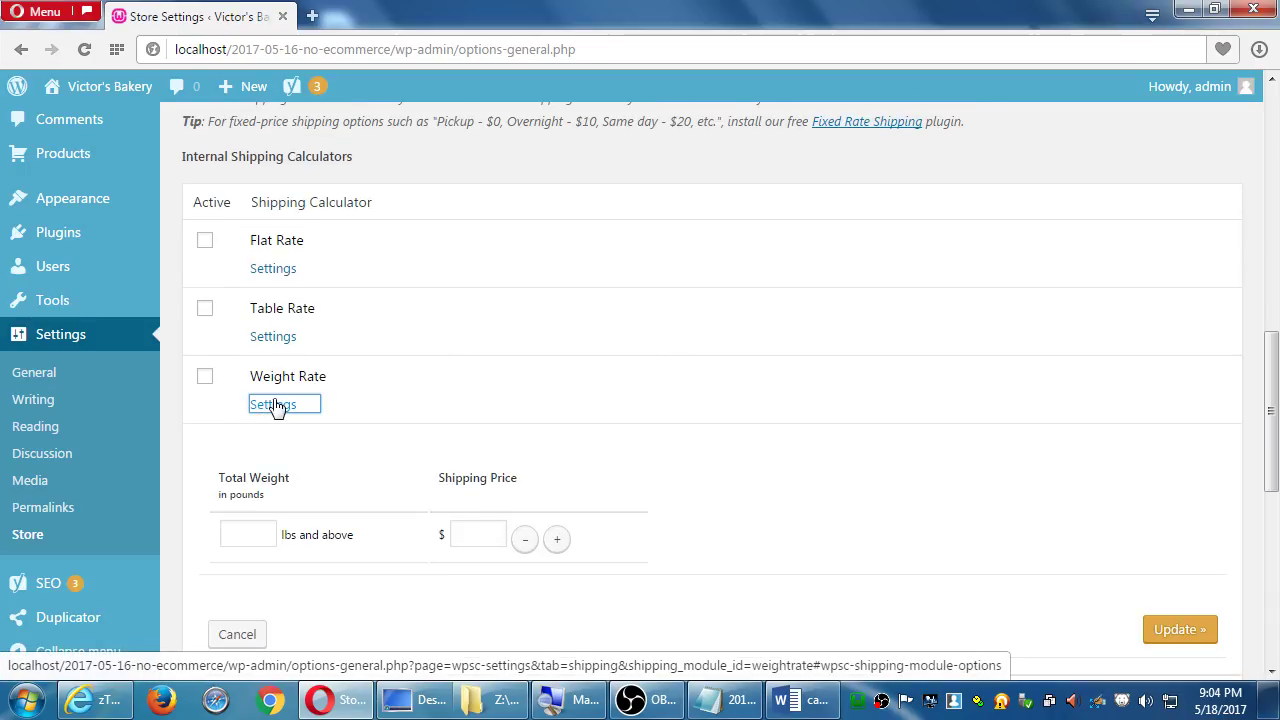
scroll(477, 473, "down", 2)
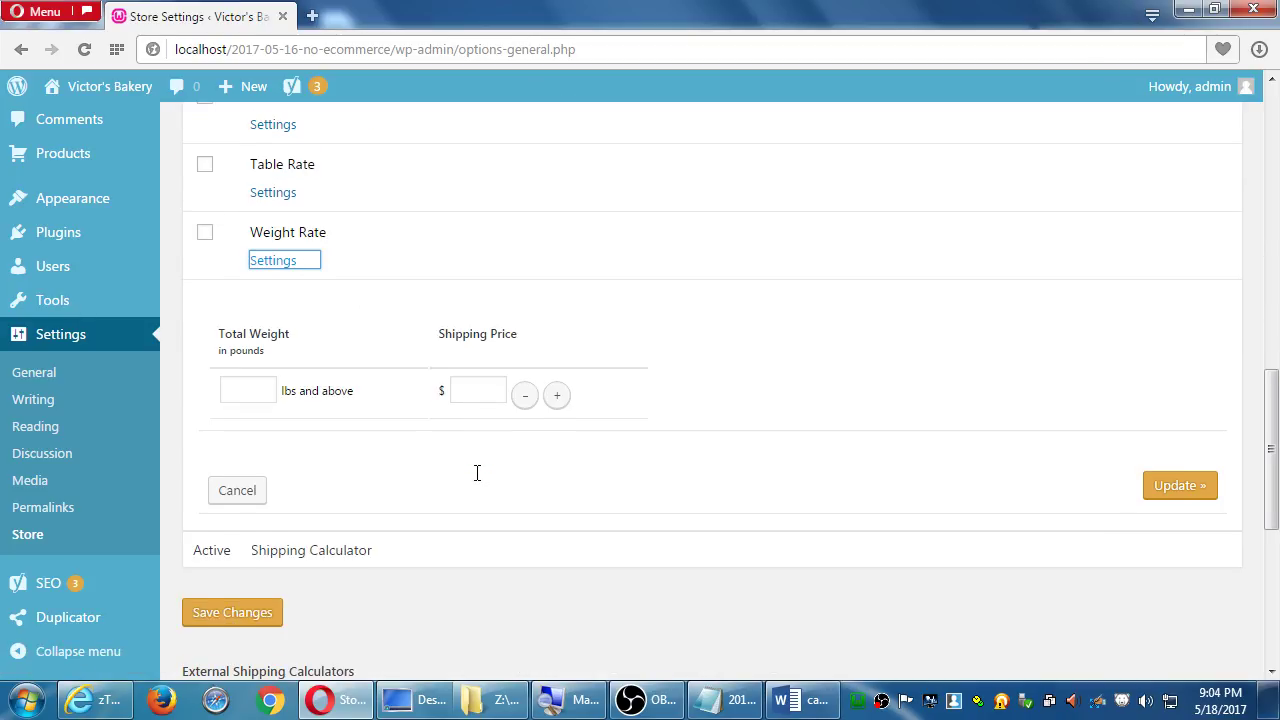
left_click(239, 491)
scroll(531, 377, "up", 3)
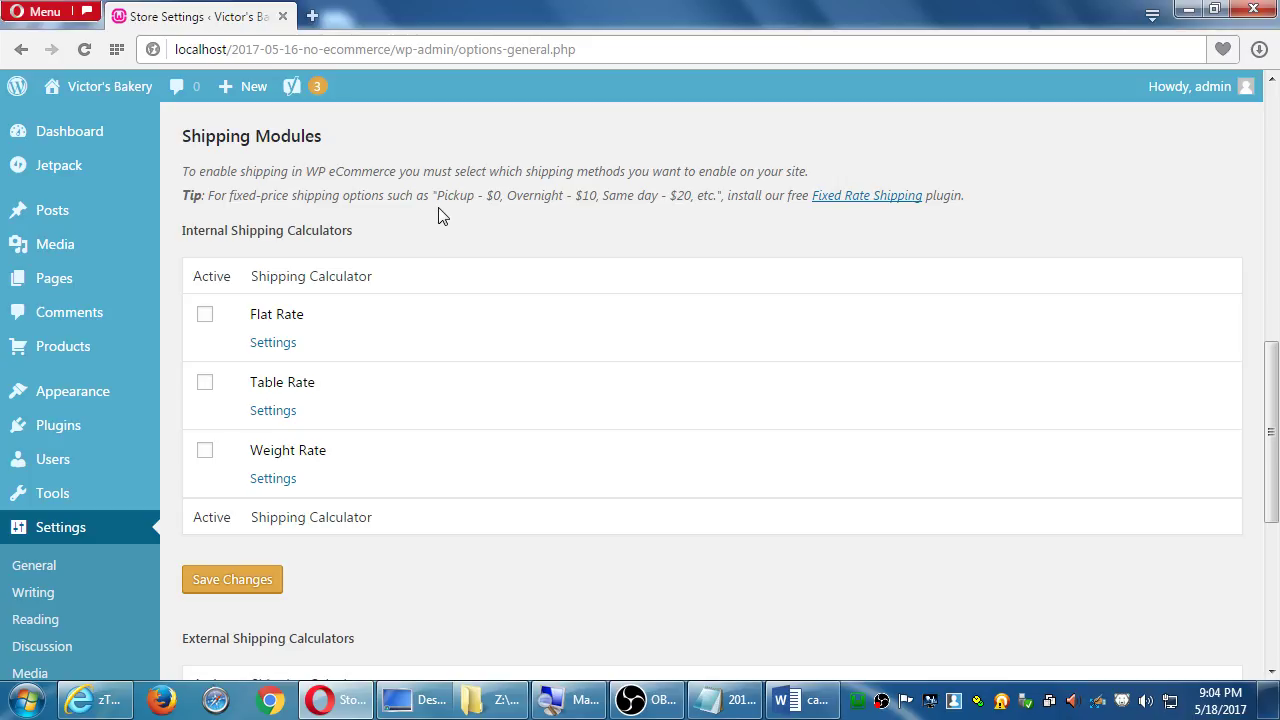
Open USPS calculator settings and review its services, International Package Type and First Class Mail Type
scroll(496, 279, "down", 5)
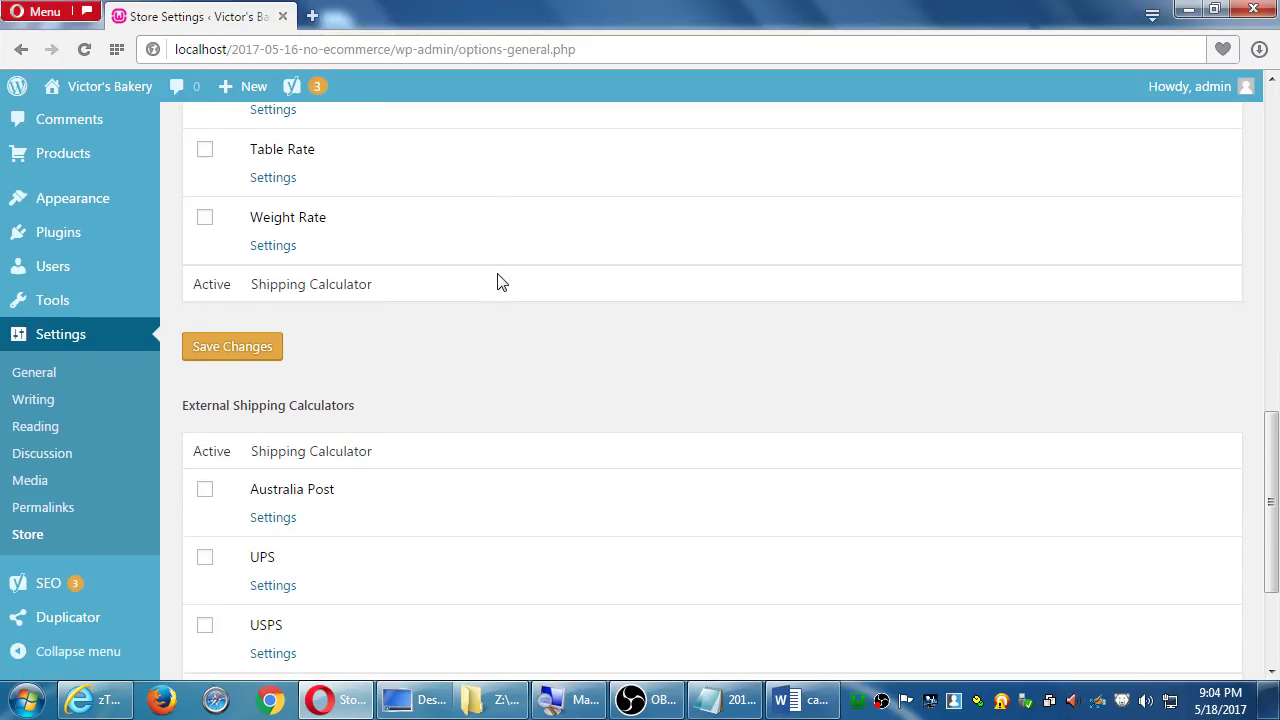
scroll(502, 281, "down", 2)
scroll(506, 276, "down", 2)
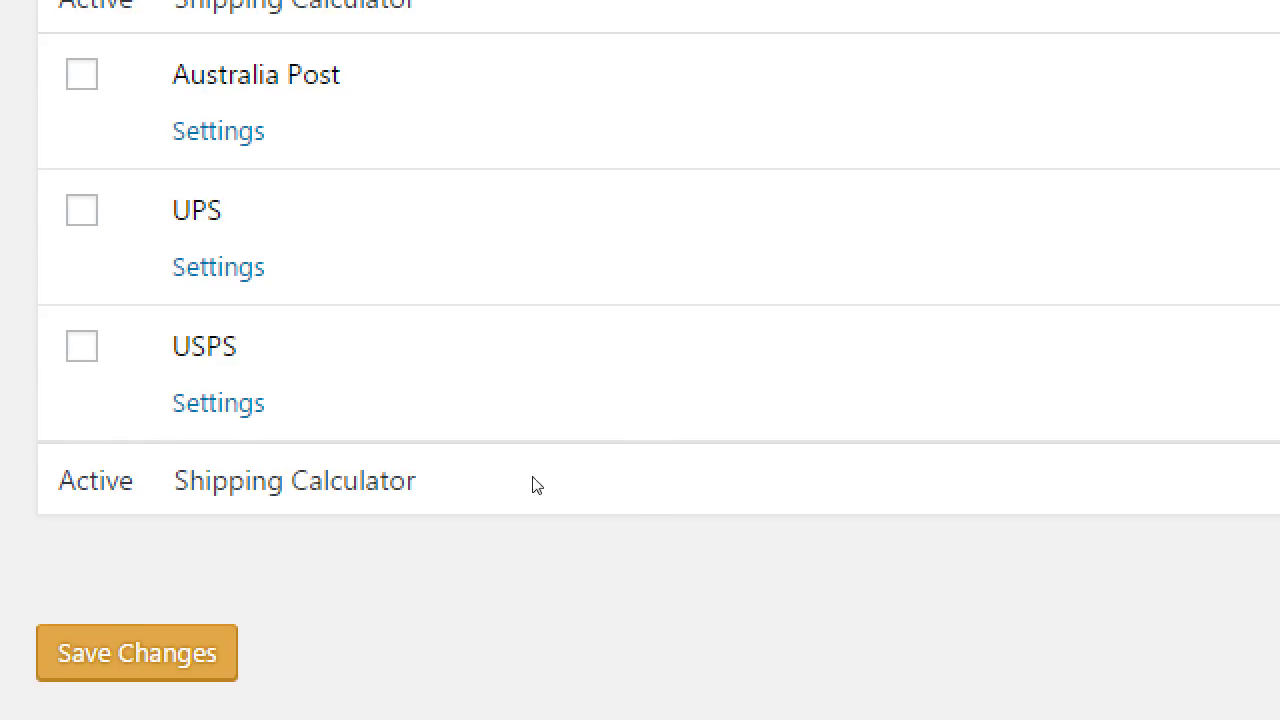
left_click(260, 447)
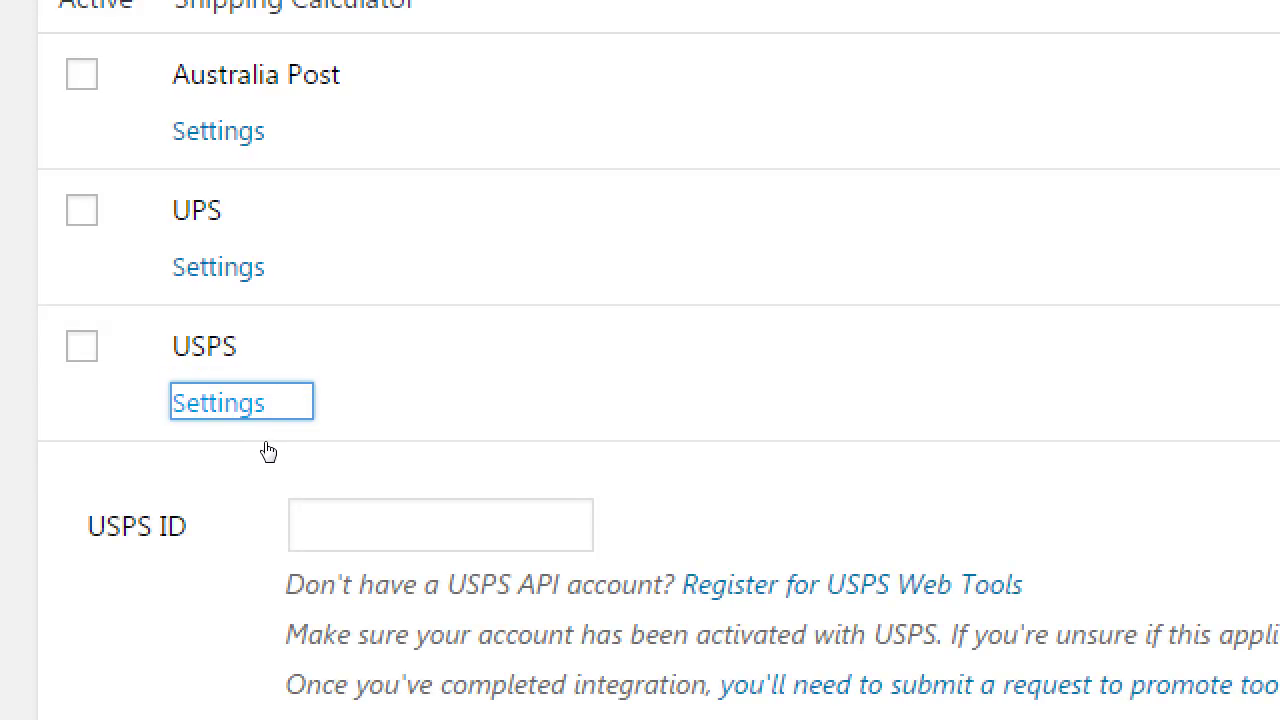
scroll(262, 450, "down", 3)
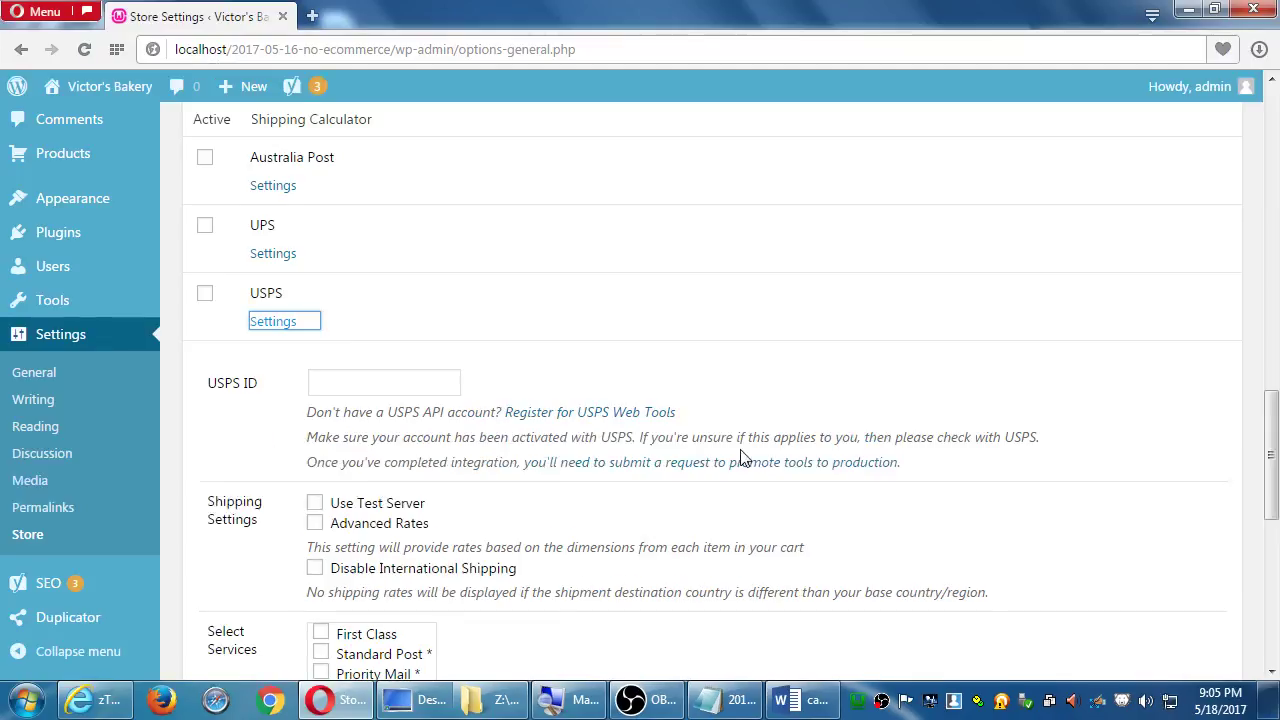
scroll(1160, 432, "down", 4)
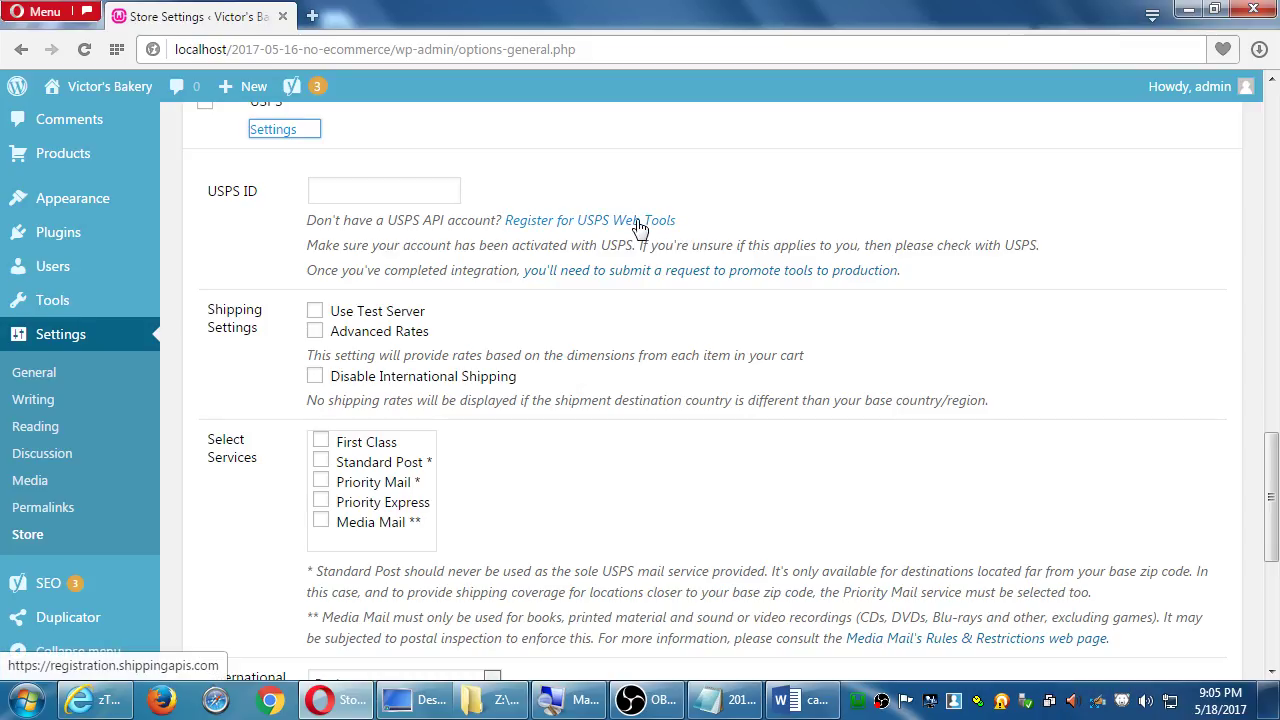
scroll(737, 249, "down", 2)
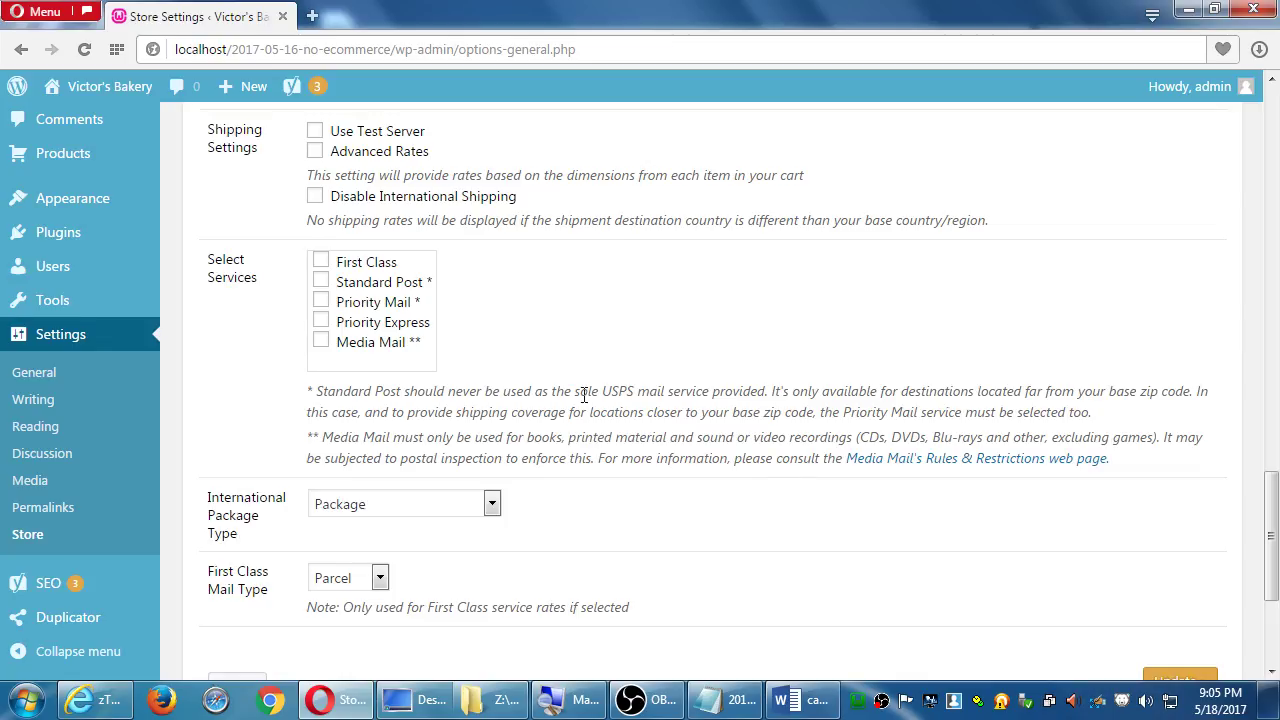
scroll(616, 425, "down", 2)
scroll(620, 417, "up", 2)
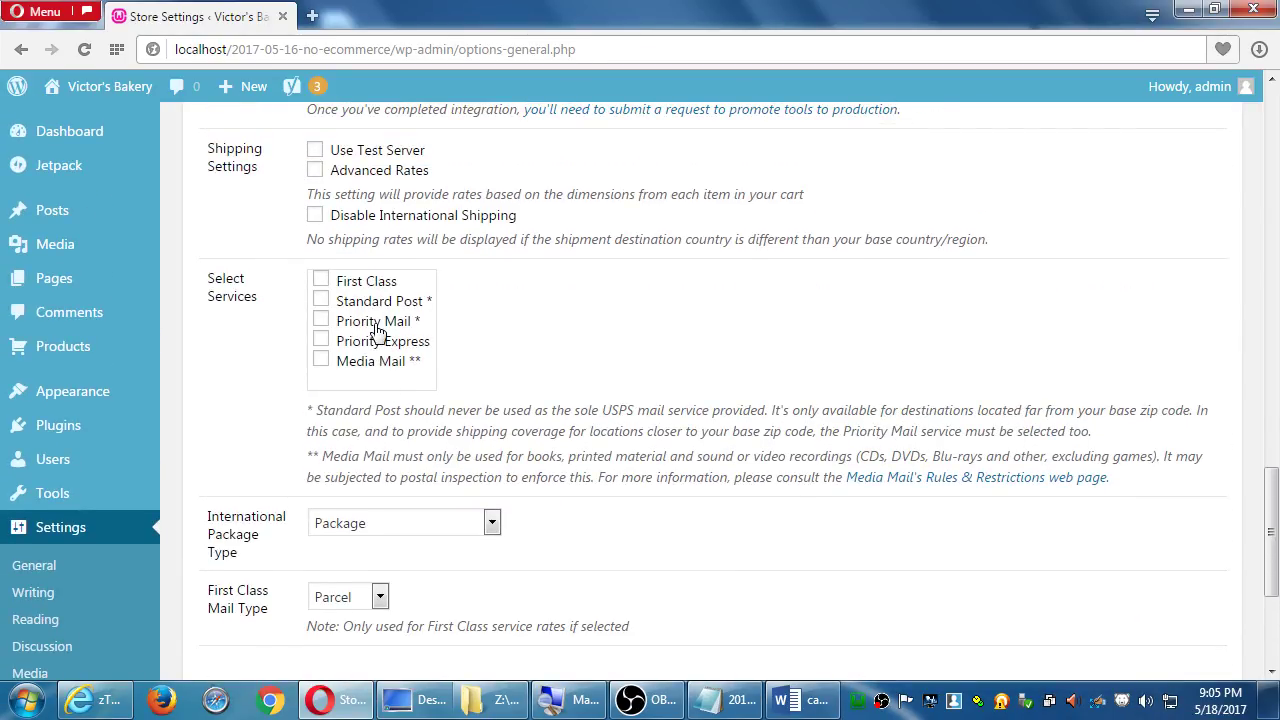
scroll(376, 340, "down", 3)
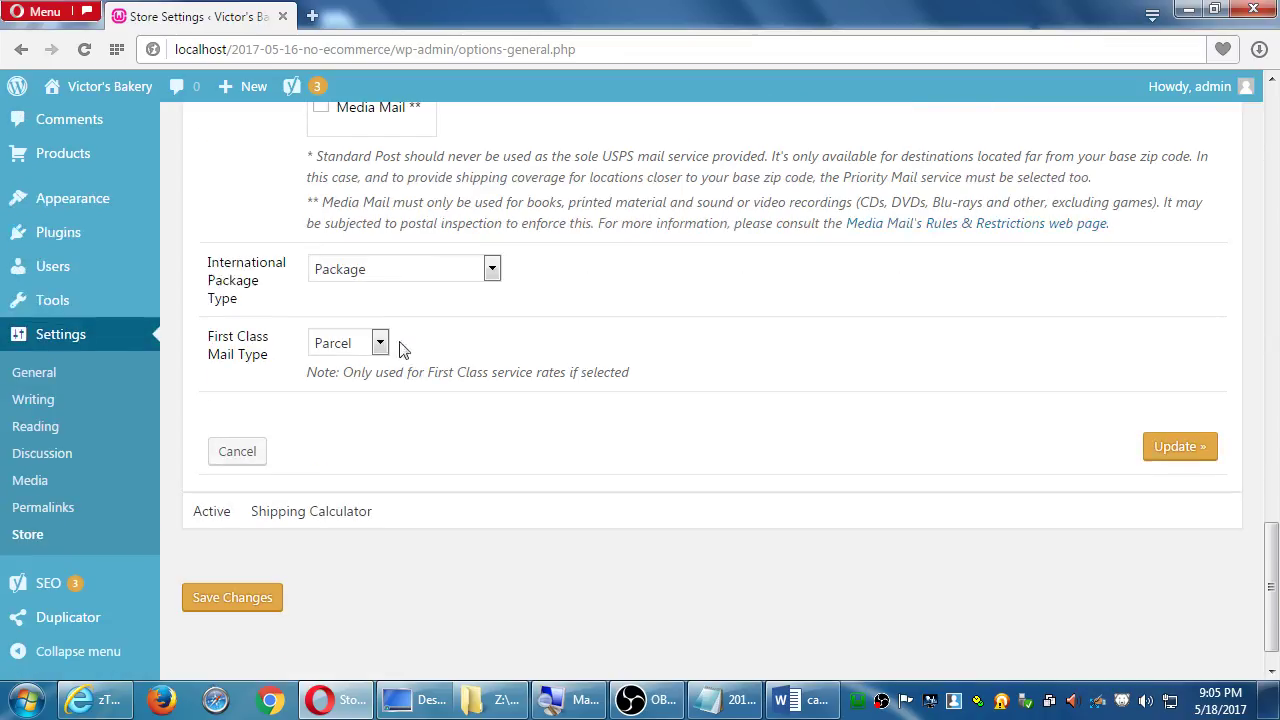
Cancel the USPS settings and open the UPS calculator's settings
left_click(244, 456)
scroll(241, 462, "up", 2)
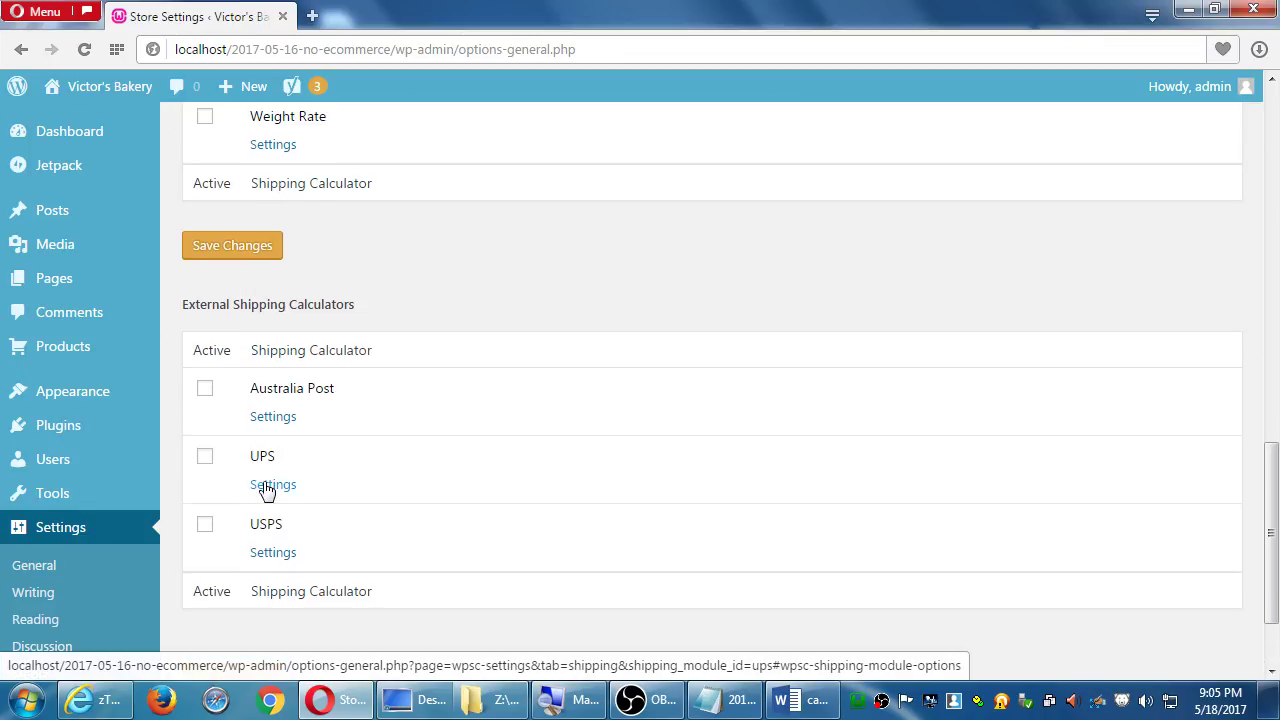
left_click(288, 481)
scroll(511, 469, "down", 3)
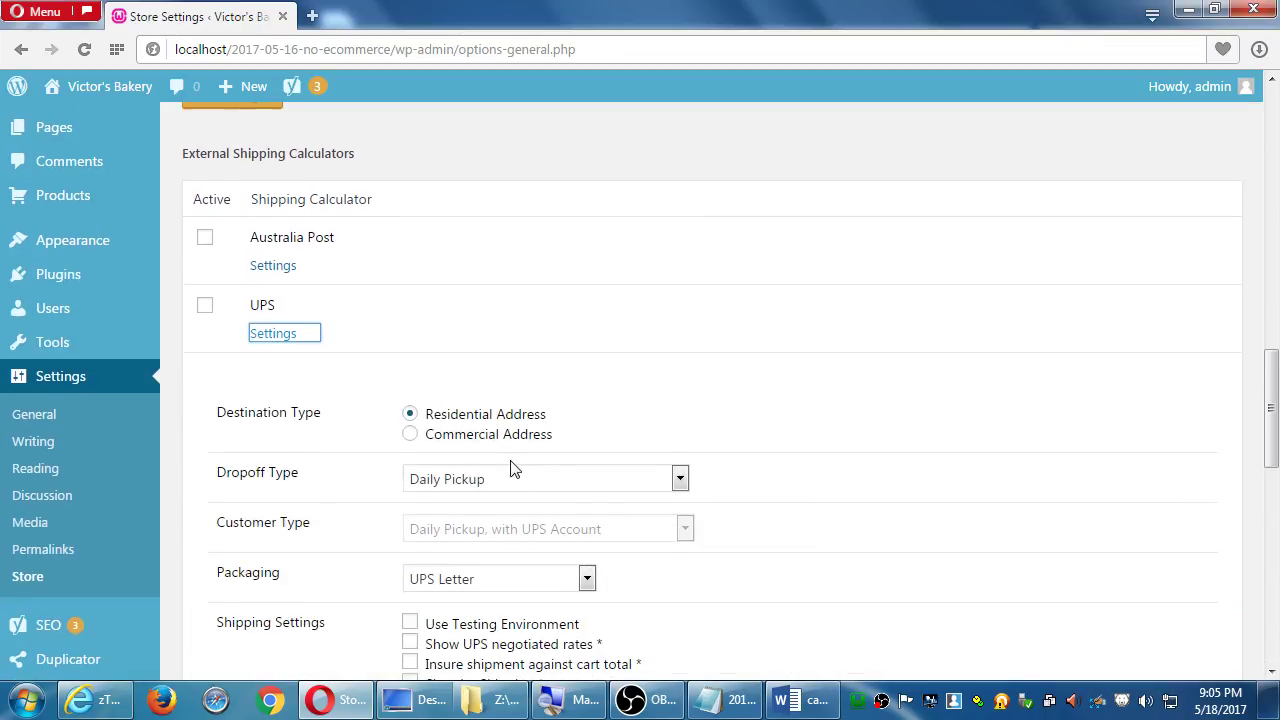
scroll(640, 446, "down", 1)
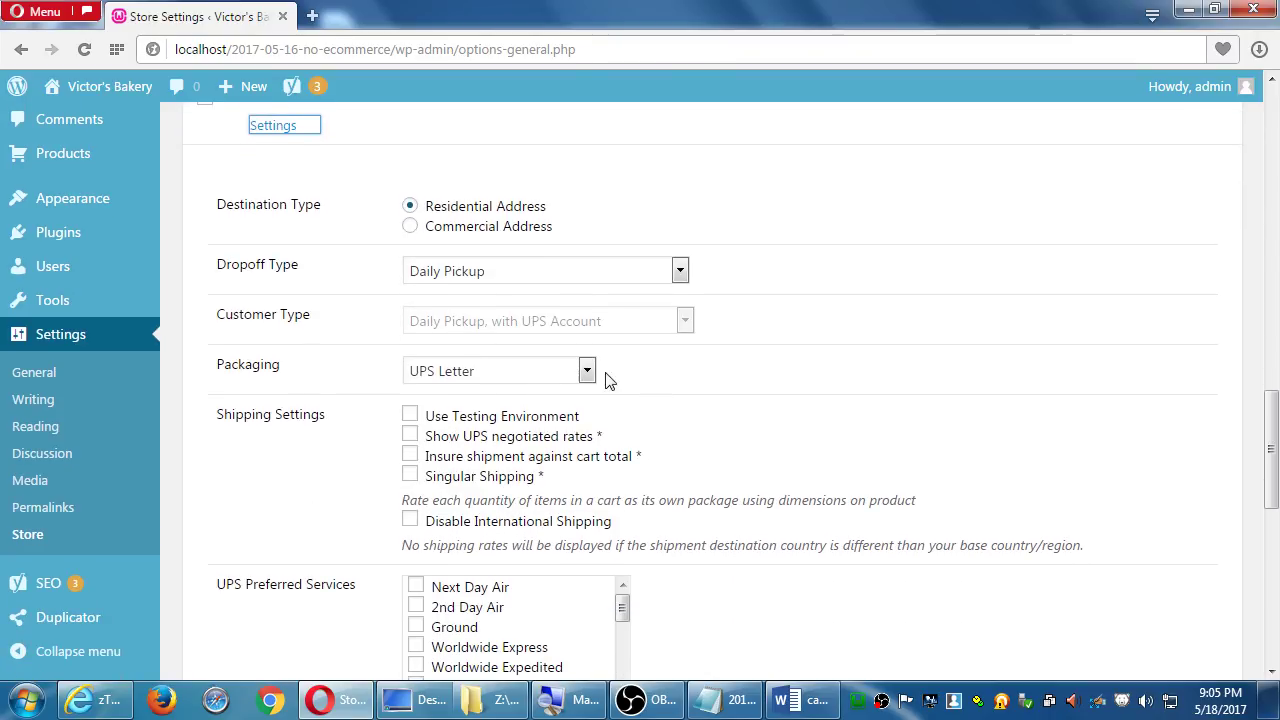
Check the UPS Dropoff Type stays Daily Pickup, review the options, and cancel unchanged
left_click(627, 275)
left_click(318, 266)
scroll(477, 428, "down", 2)
scroll(380, 350, "down", 2)
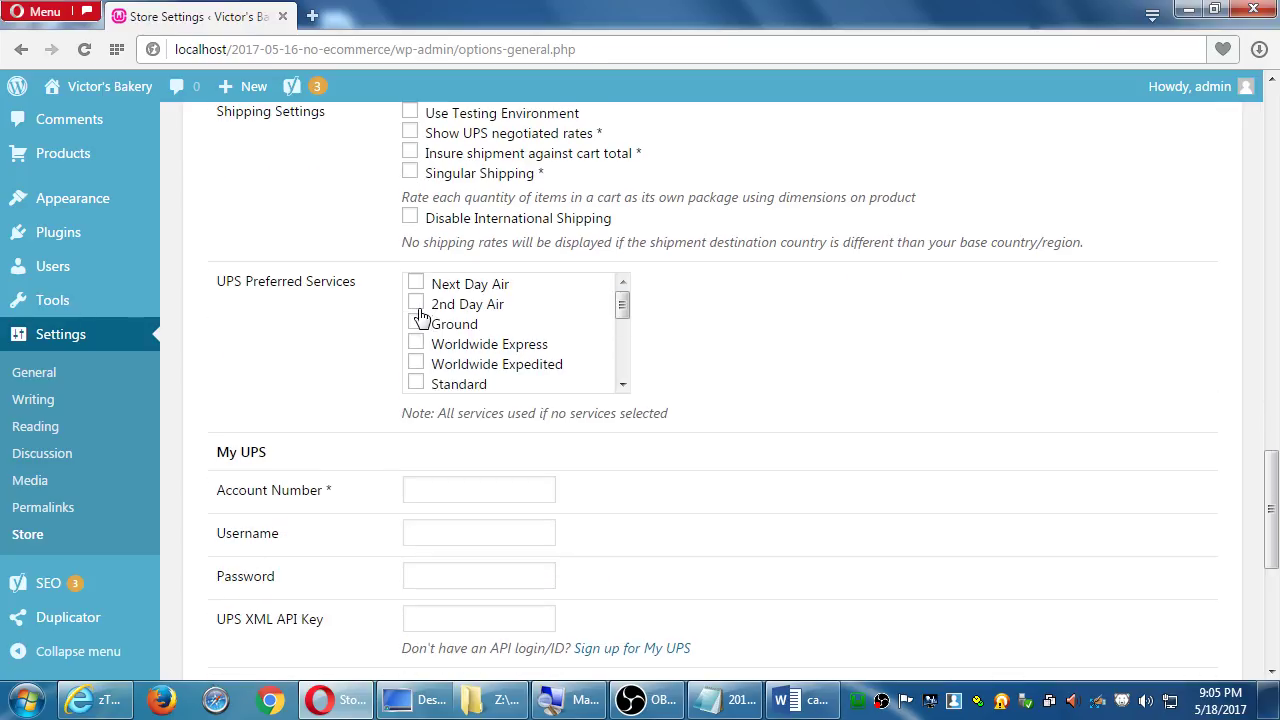
scroll(401, 334, "down", 2)
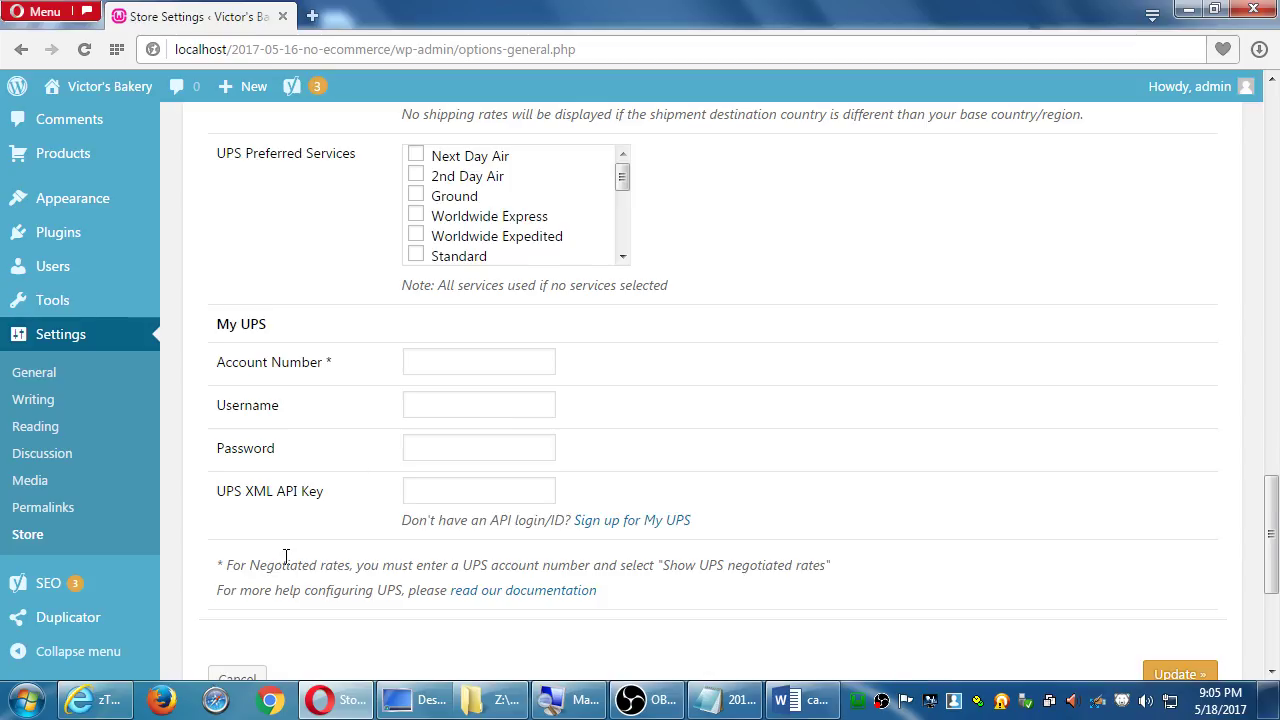
scroll(286, 551, "down", 1)
left_click(255, 653)
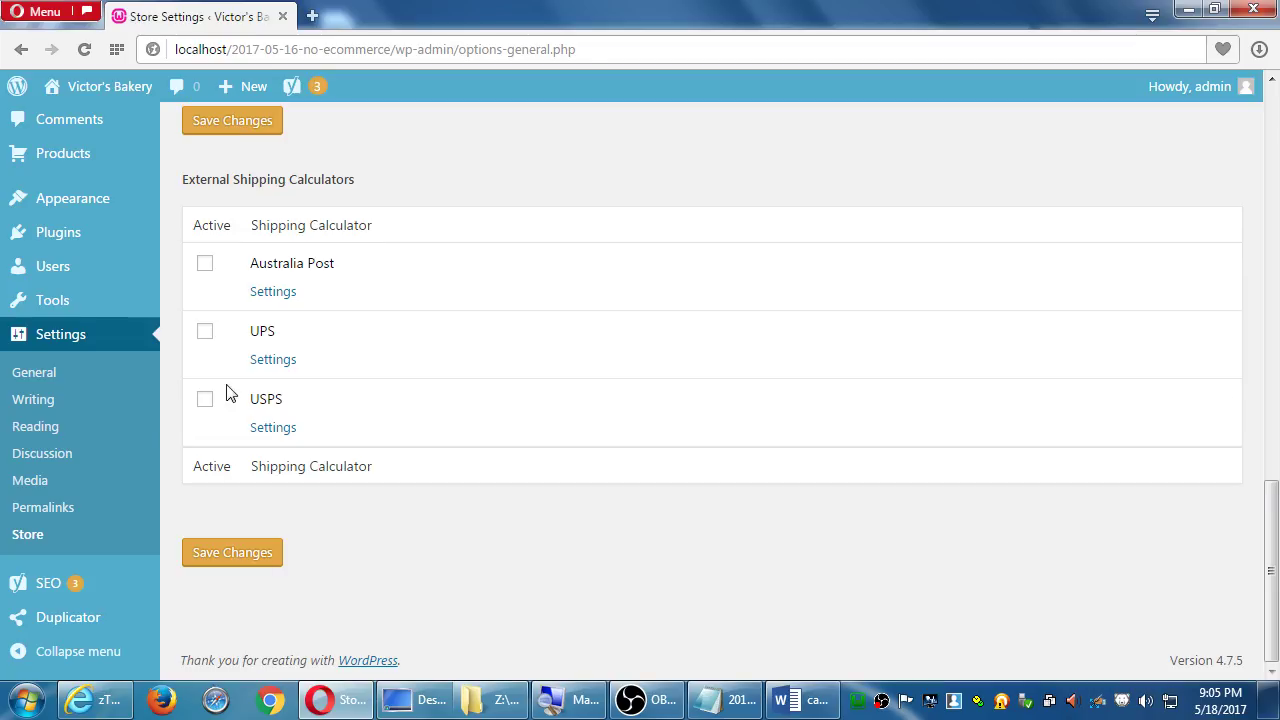
Scroll back up Store Settings past the San Diego, ZIP 91919 shipping origin to the tabs
scroll(120, 318, "up", 2)
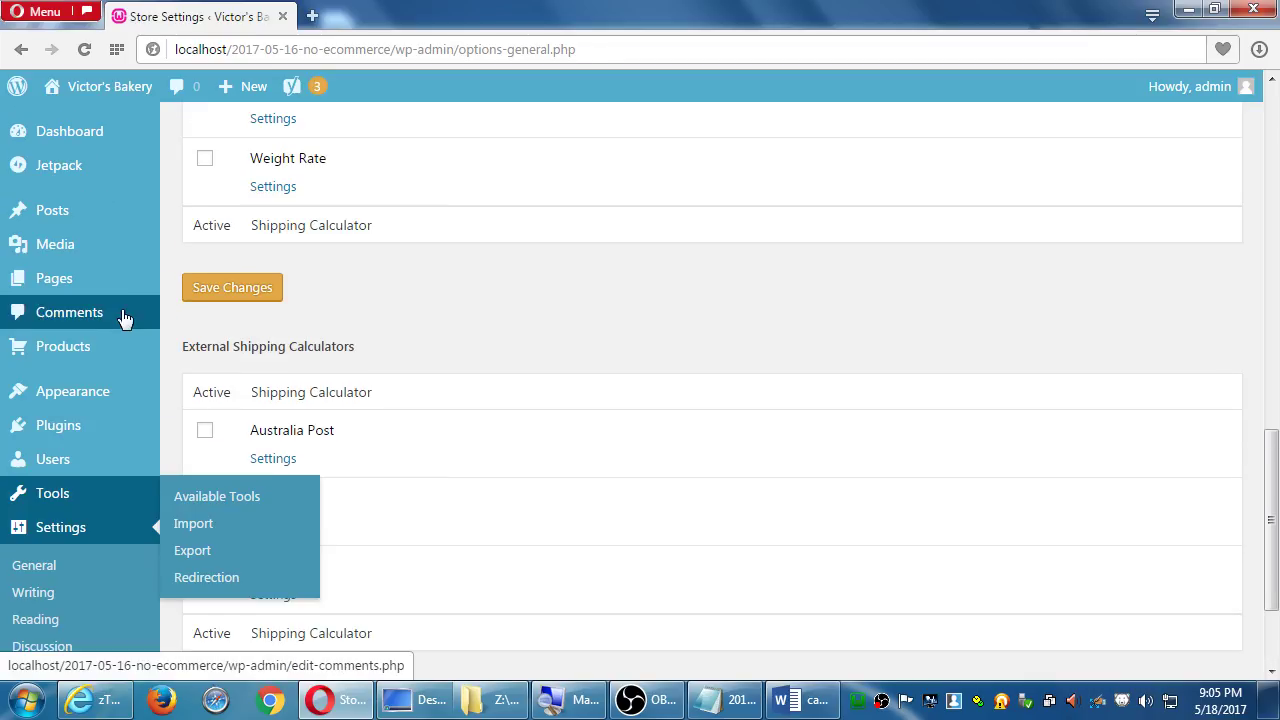
mouse_move(110, 349)
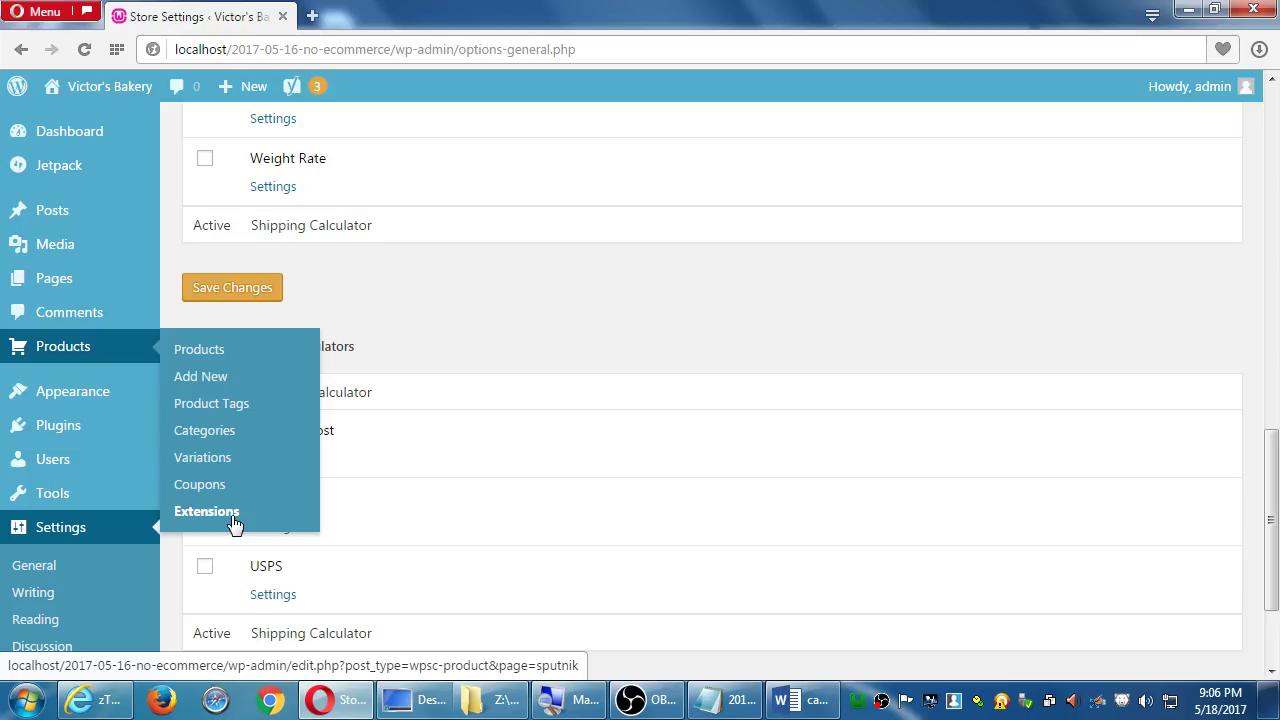
scroll(679, 547, "up", 5)
scroll(679, 547, "up", 7)
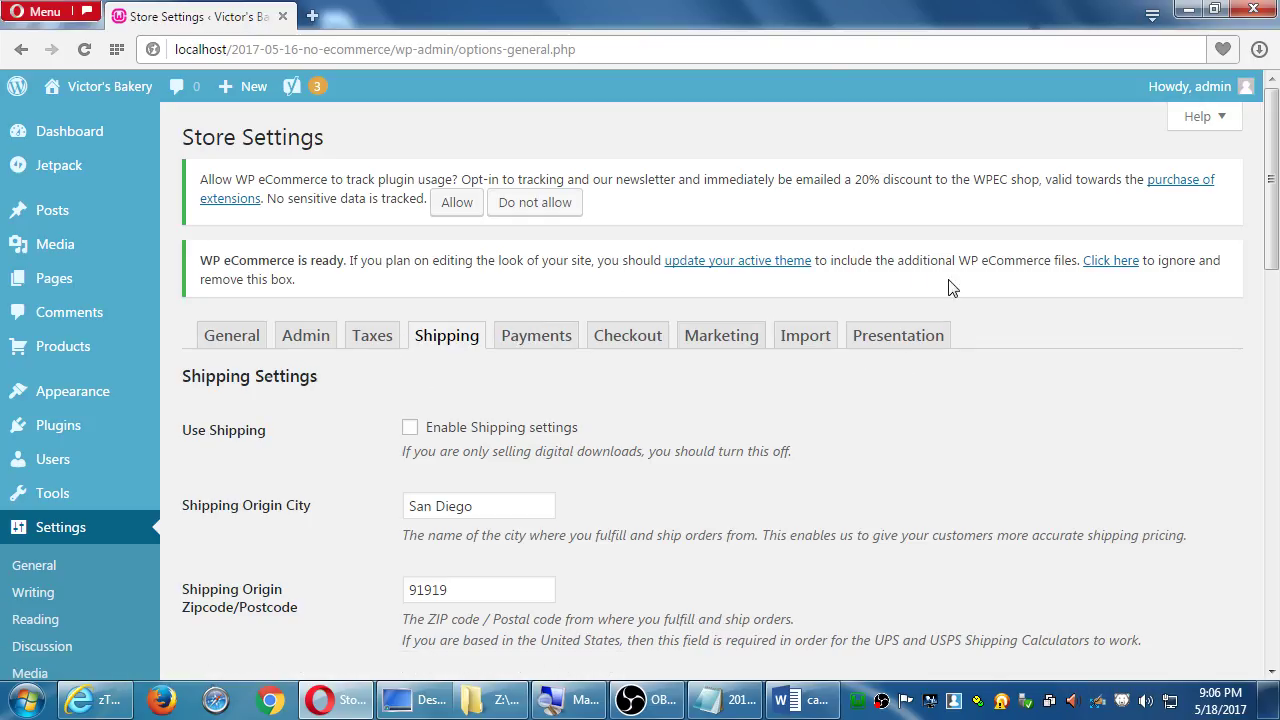
scroll(1110, 310, "down", 1)
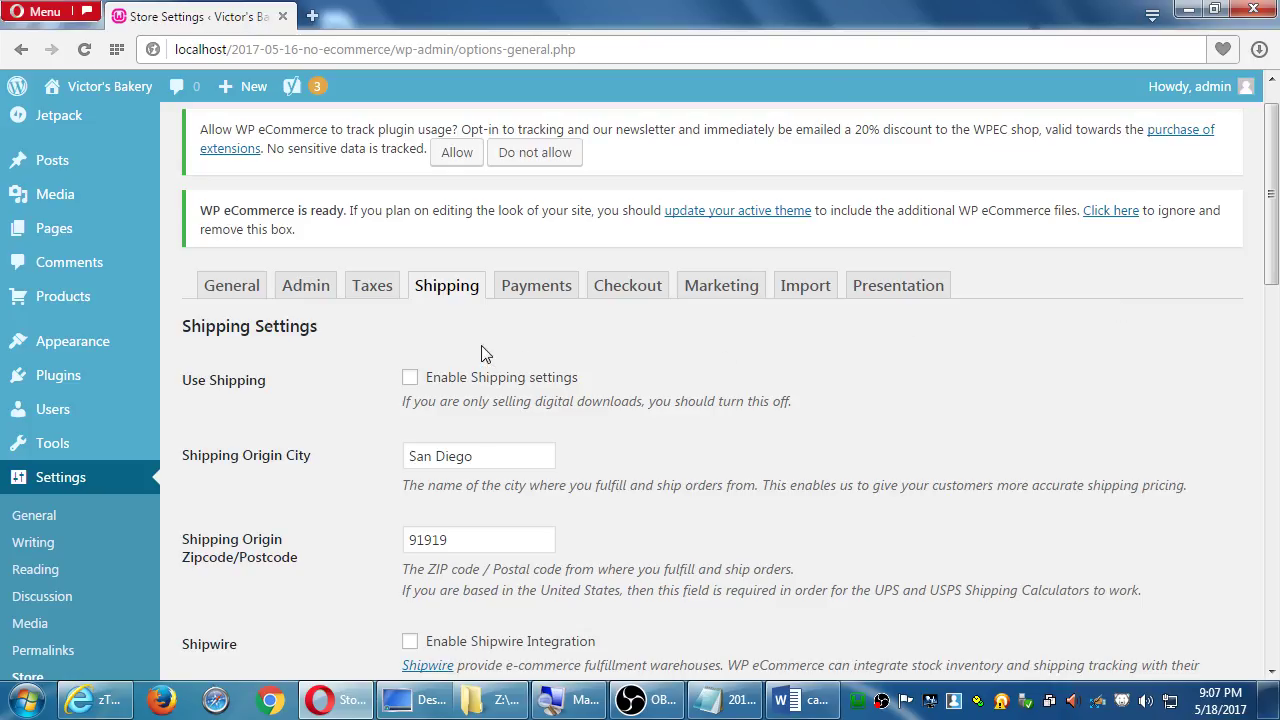
Switch to the Payments tab and view the Test Gateway settings, cancelling them unchanged
left_click(536, 292)
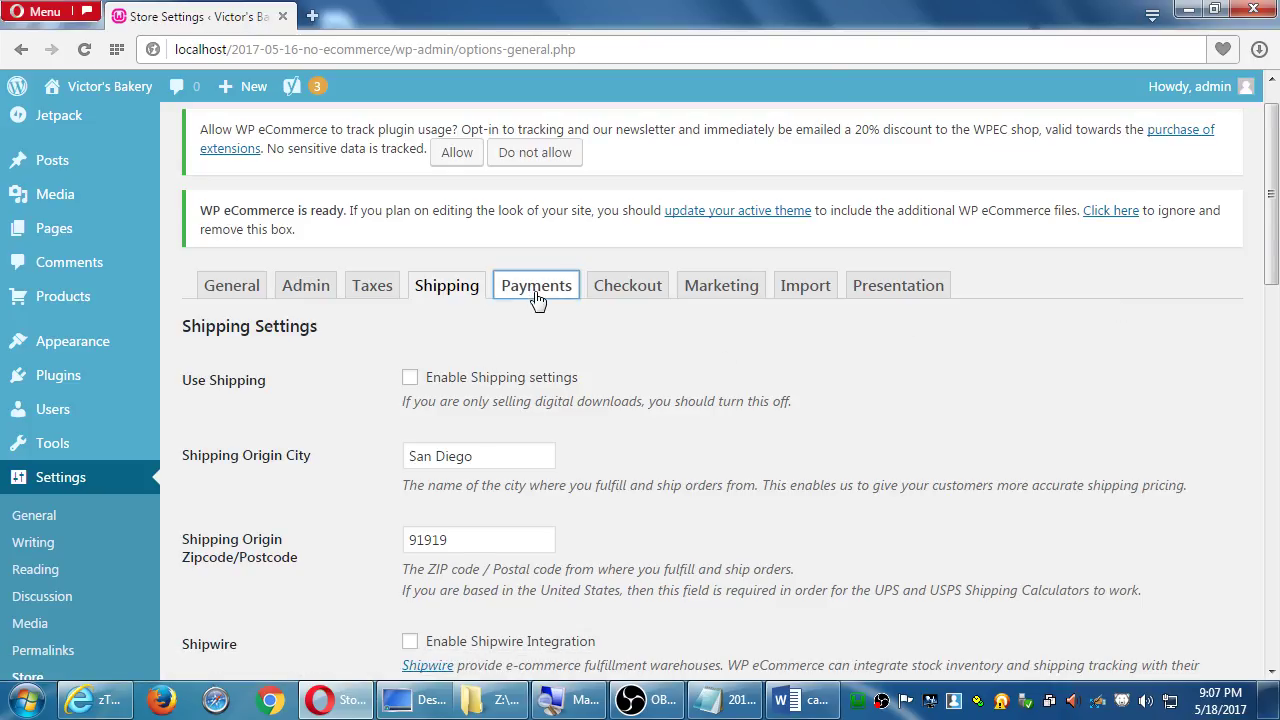
scroll(820, 331, "down", 2)
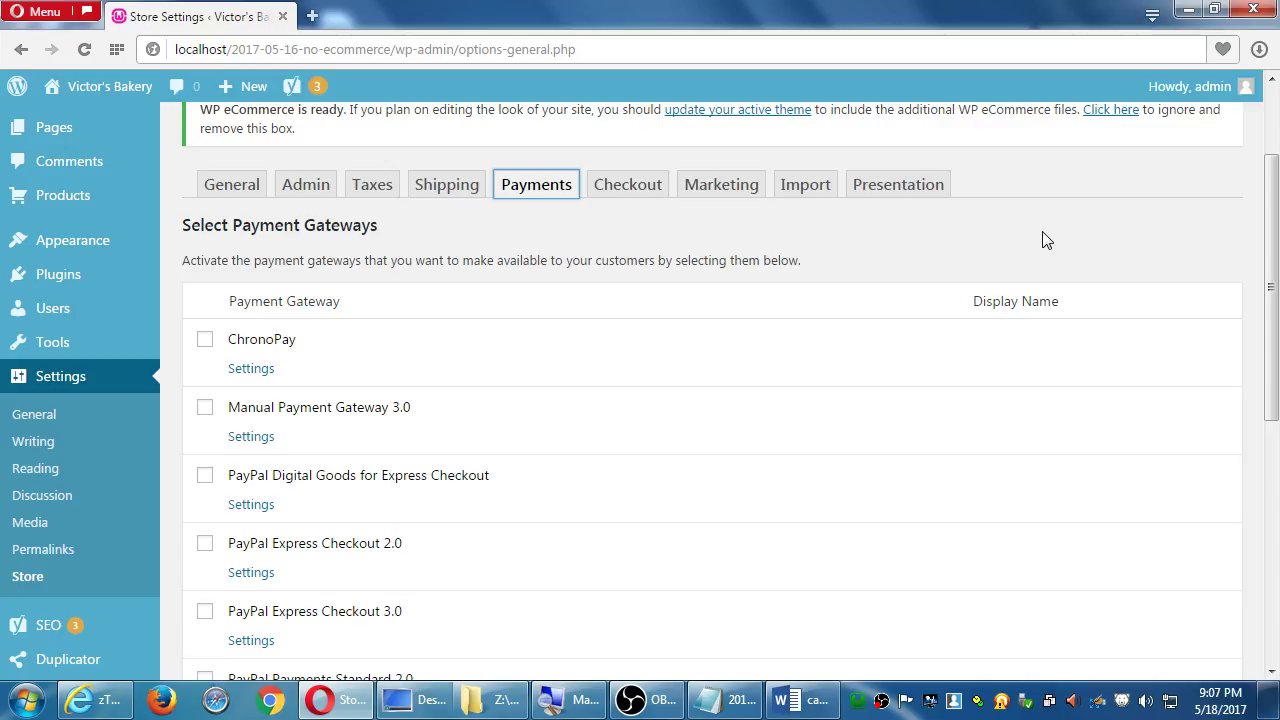
scroll(1045, 240, "down", 5)
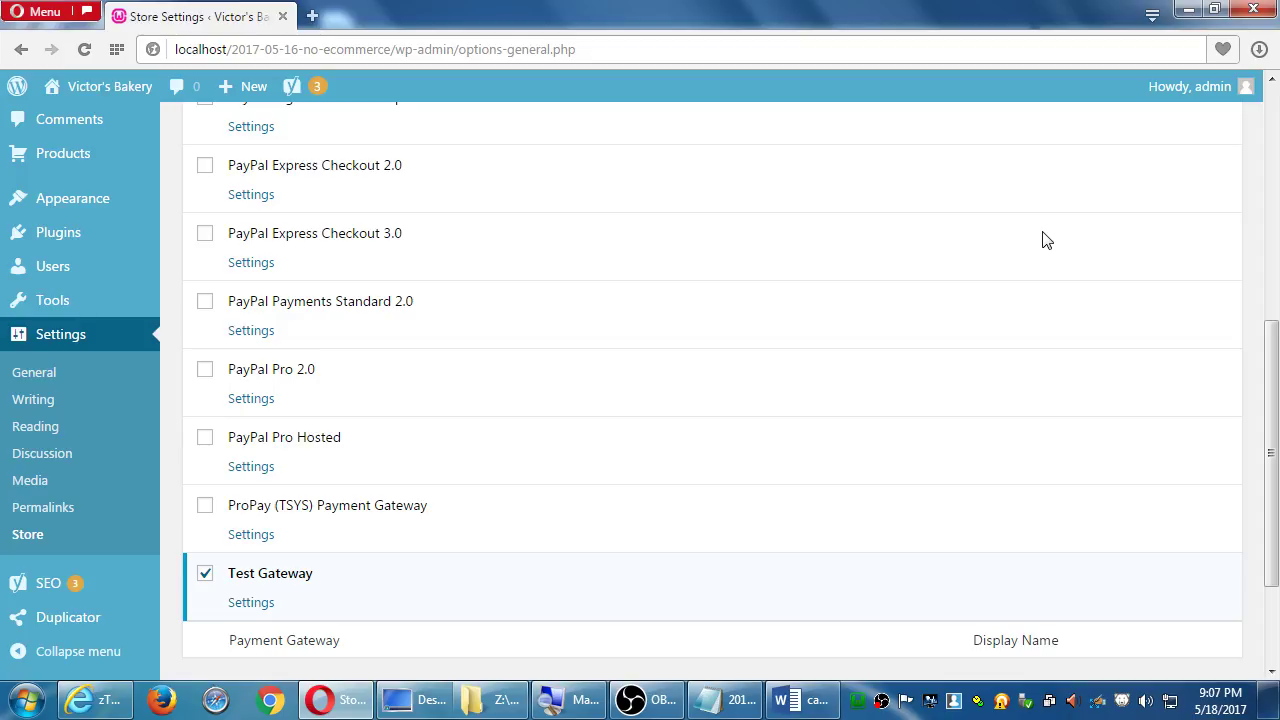
scroll(960, 400, "down", 1)
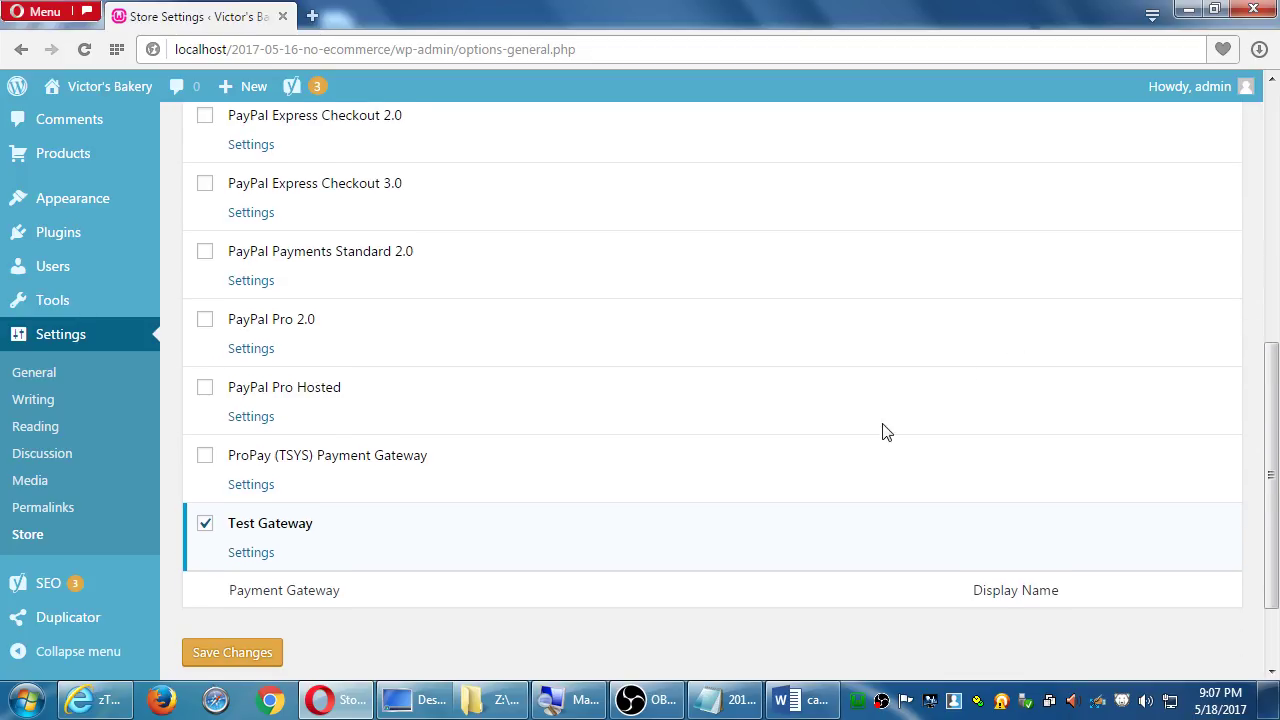
left_click(256, 553)
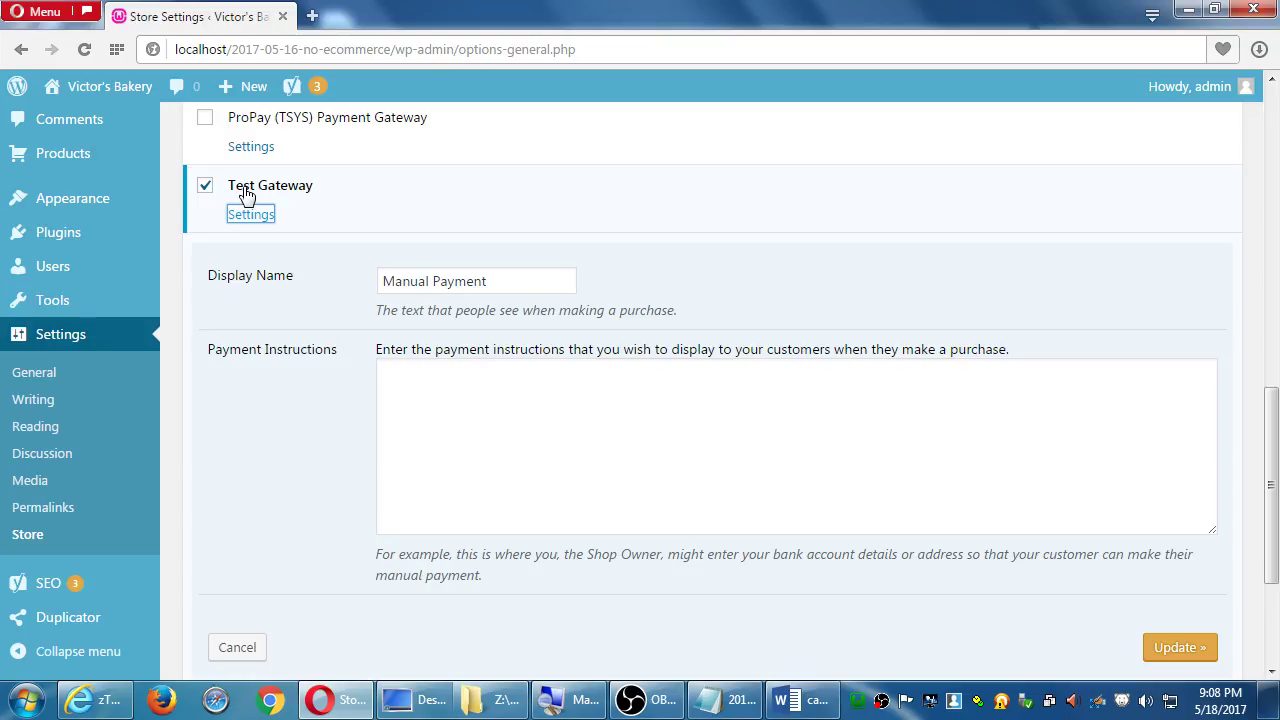
left_click(237, 652)
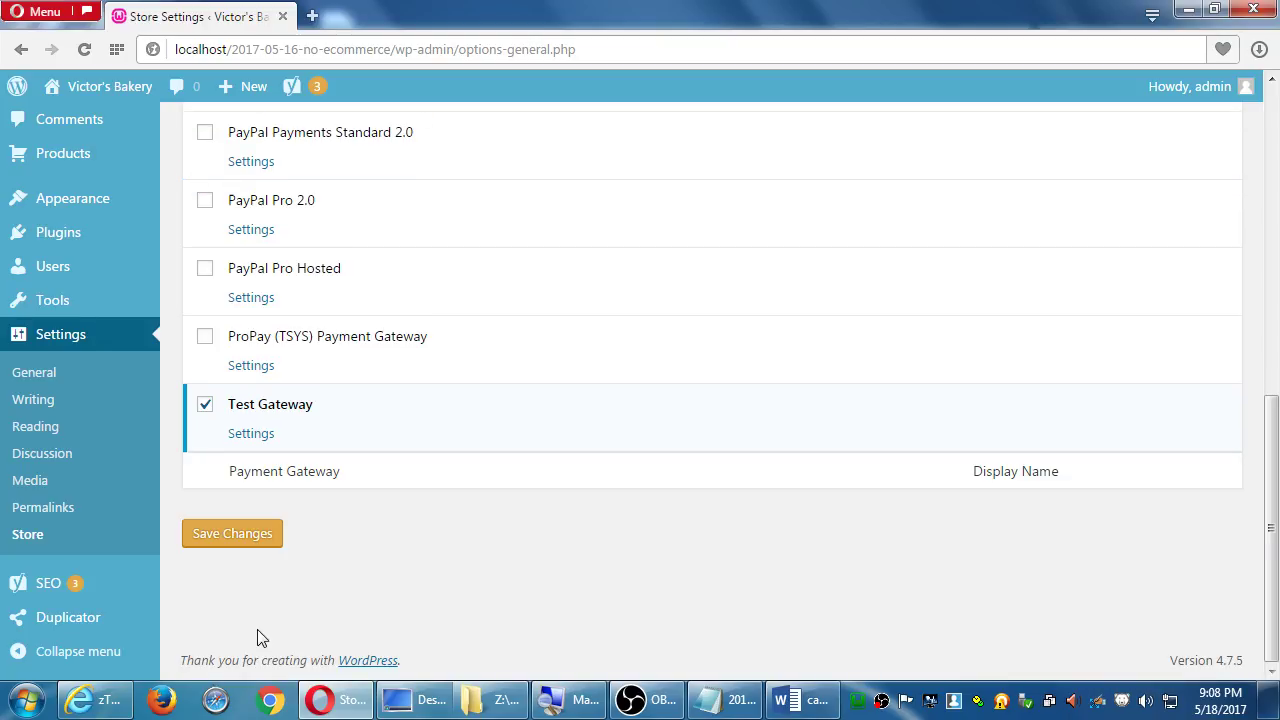
View PayPal Express Checkout 2.0 and PayPal Payments Standard 2.0 settings, cancelling each unchanged
scroll(400, 620, "up", 3)
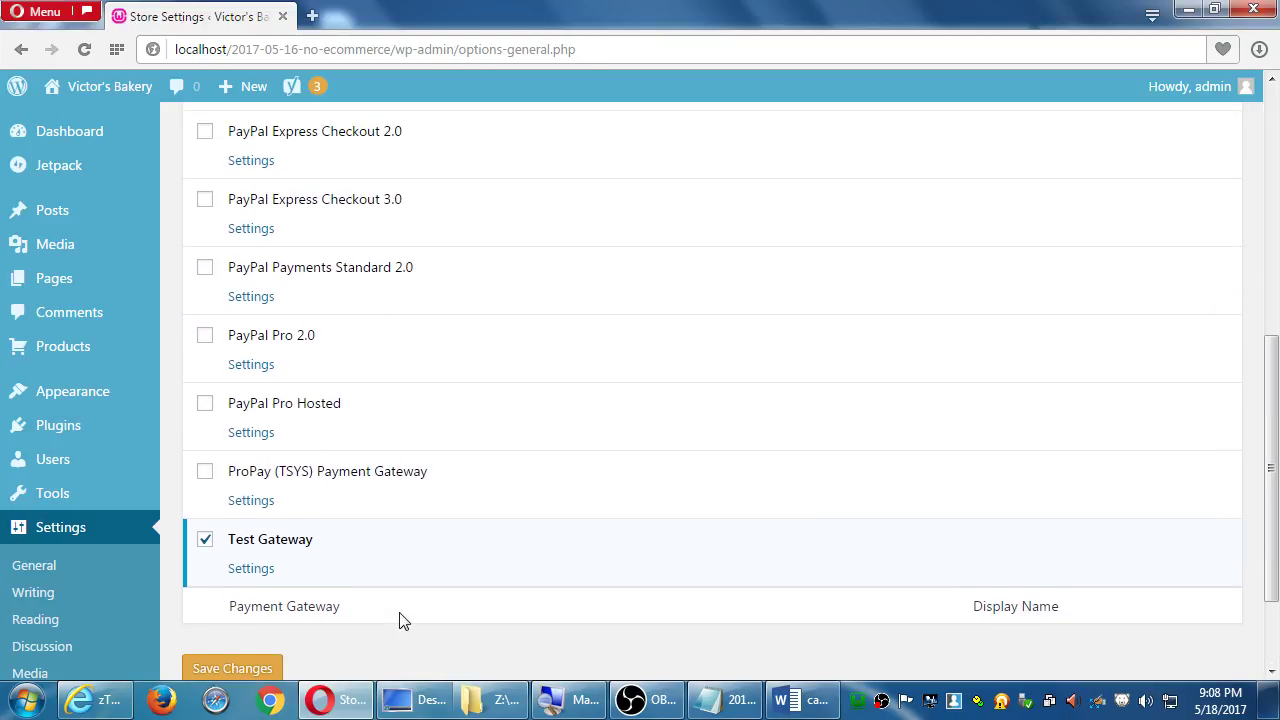
scroll(400, 621, "up", 3)
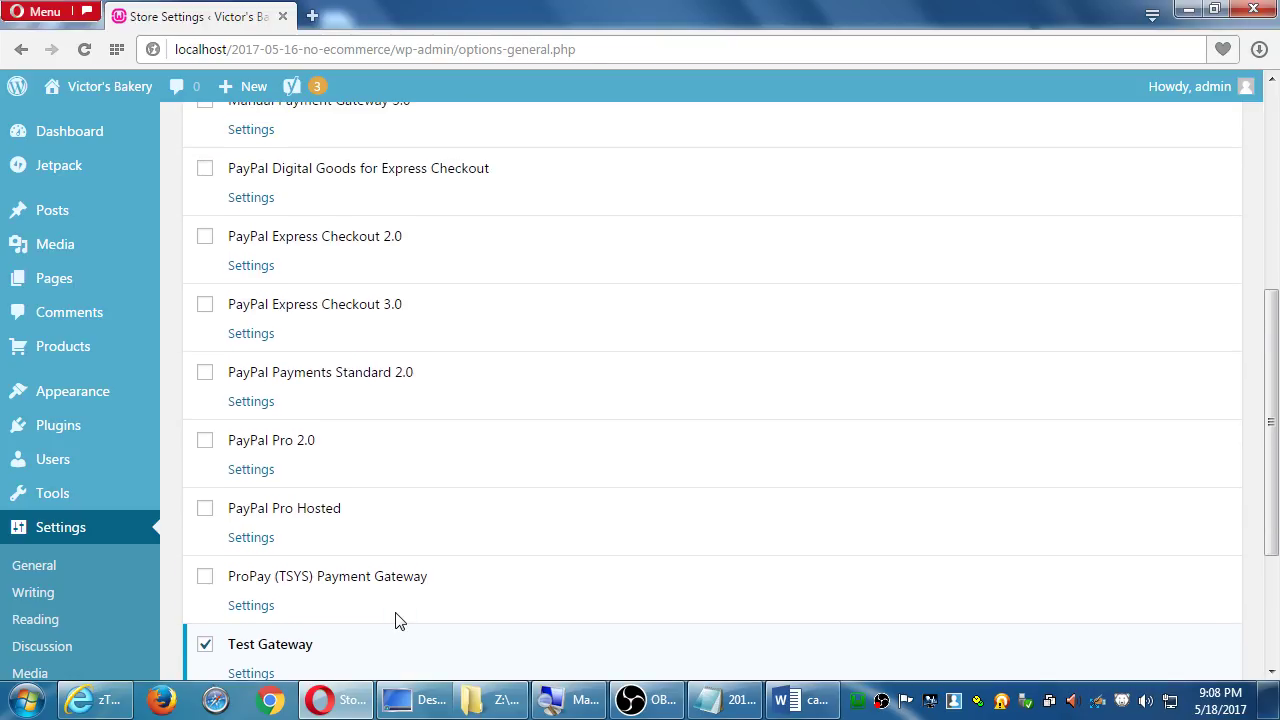
left_click(249, 267)
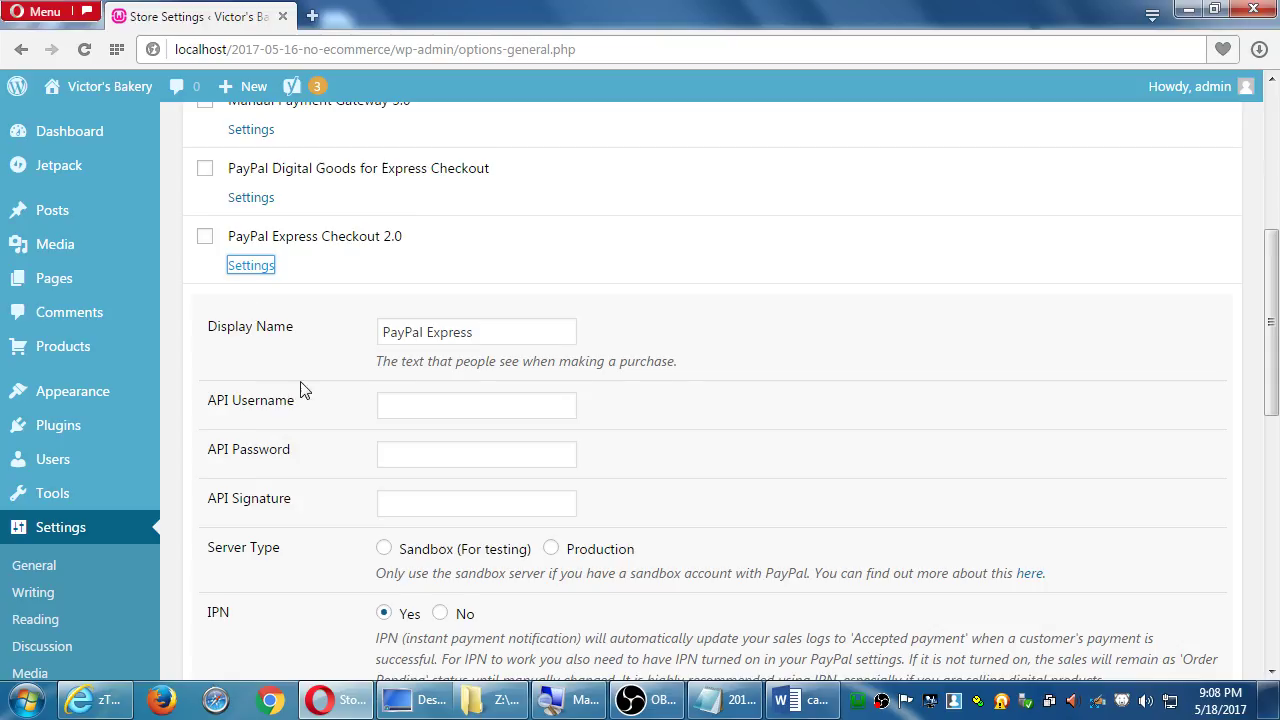
scroll(309, 400, "down", 5)
left_click(237, 540)
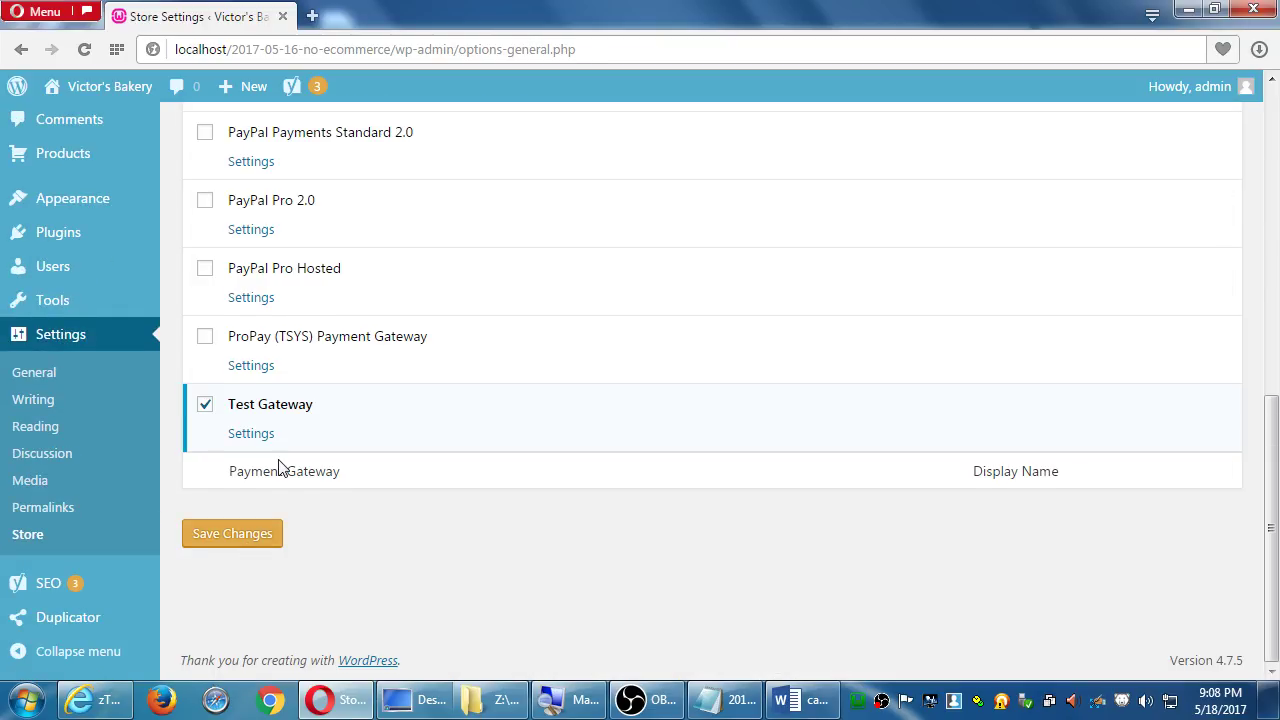
scroll(280, 466, "up", 5)
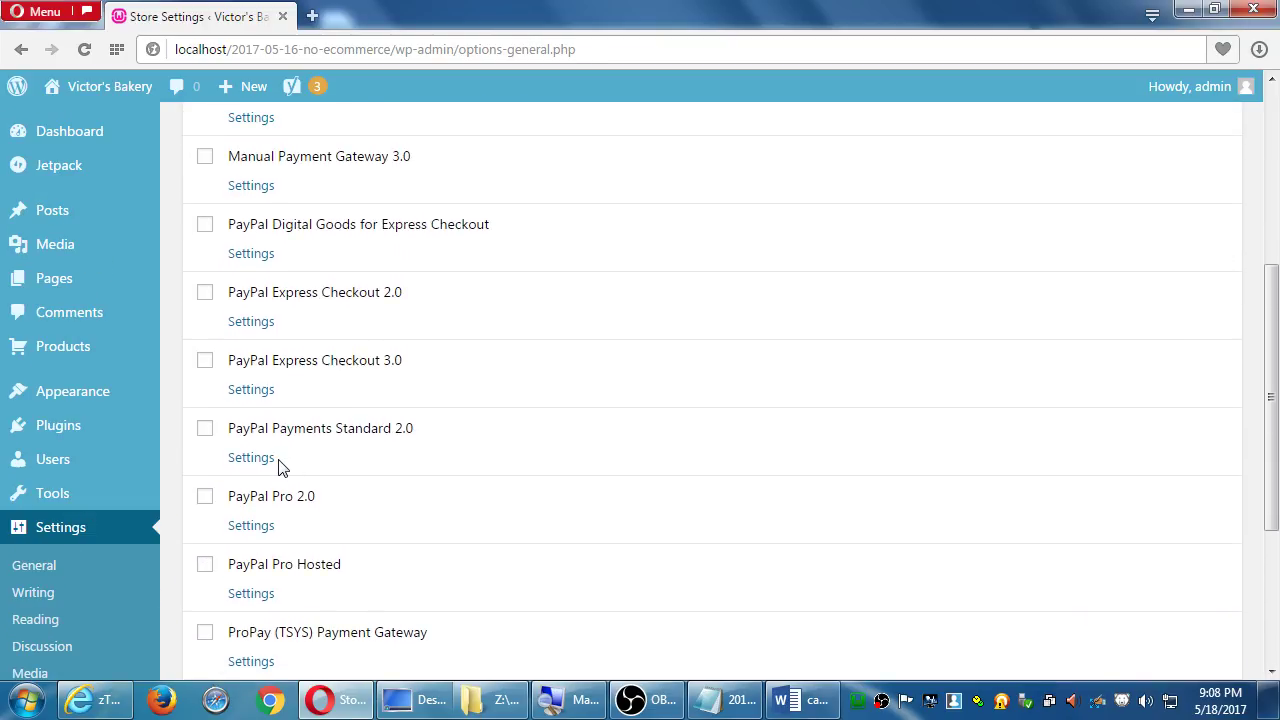
left_click(258, 462)
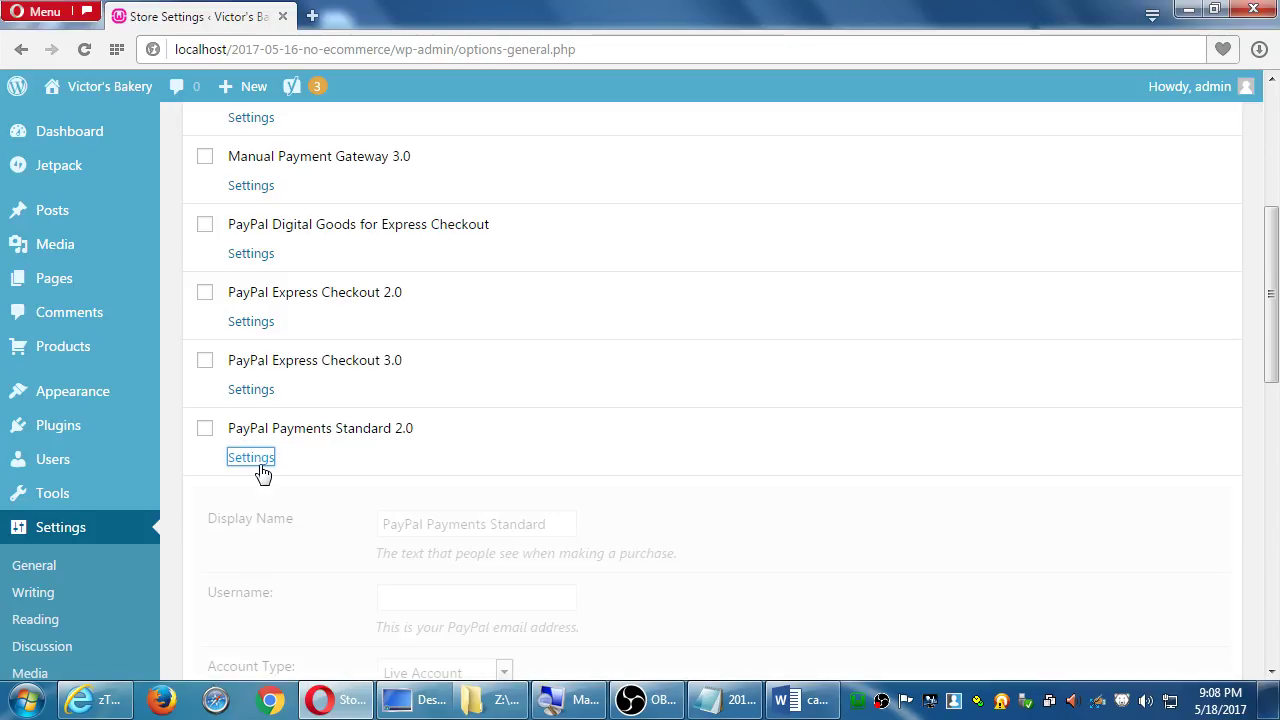
scroll(263, 471, "down", 5)
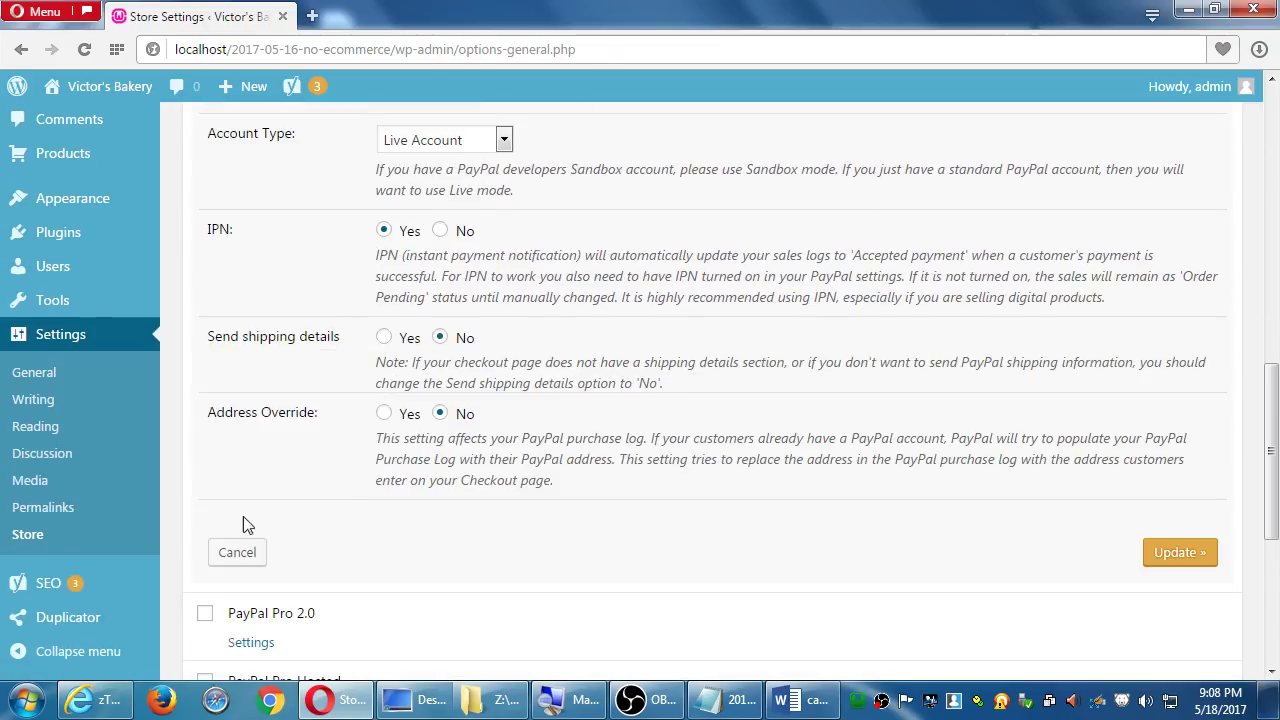
left_click(240, 552)
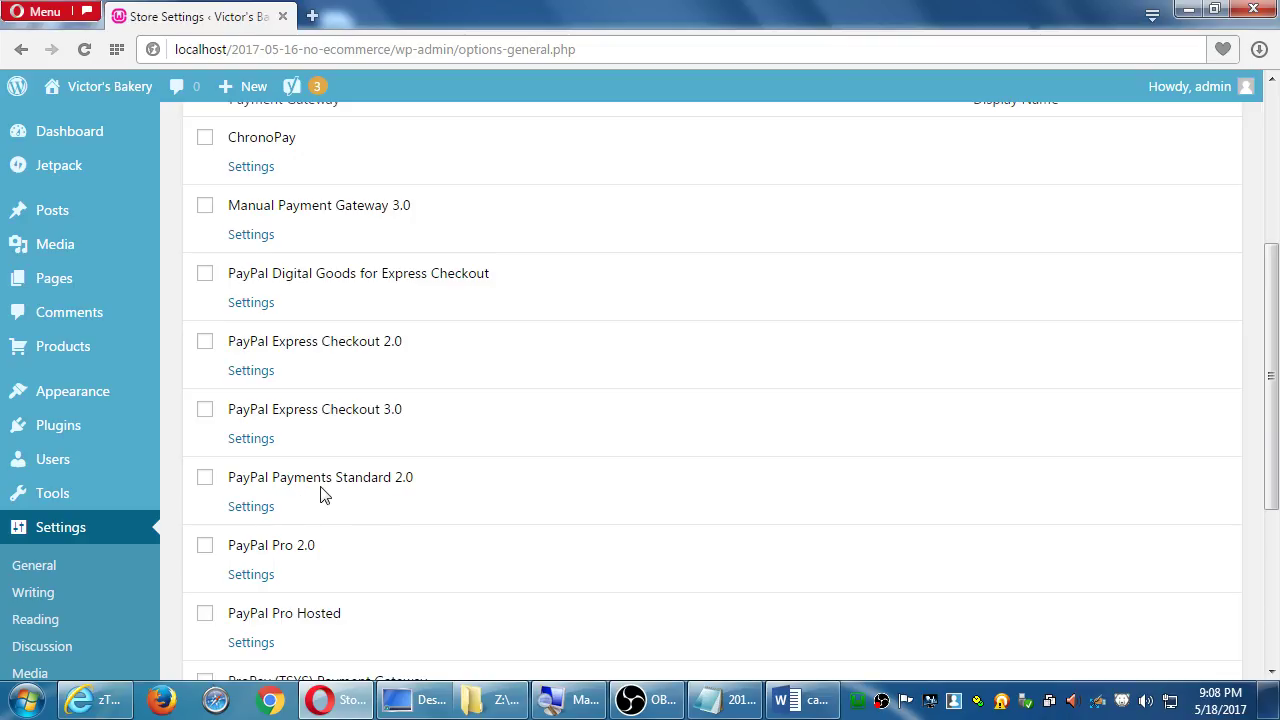
Reopen PayPal Payments Standard 2.0 settings and place the cursor in the PayPal username field
left_click_drag(423, 490, 230, 494)
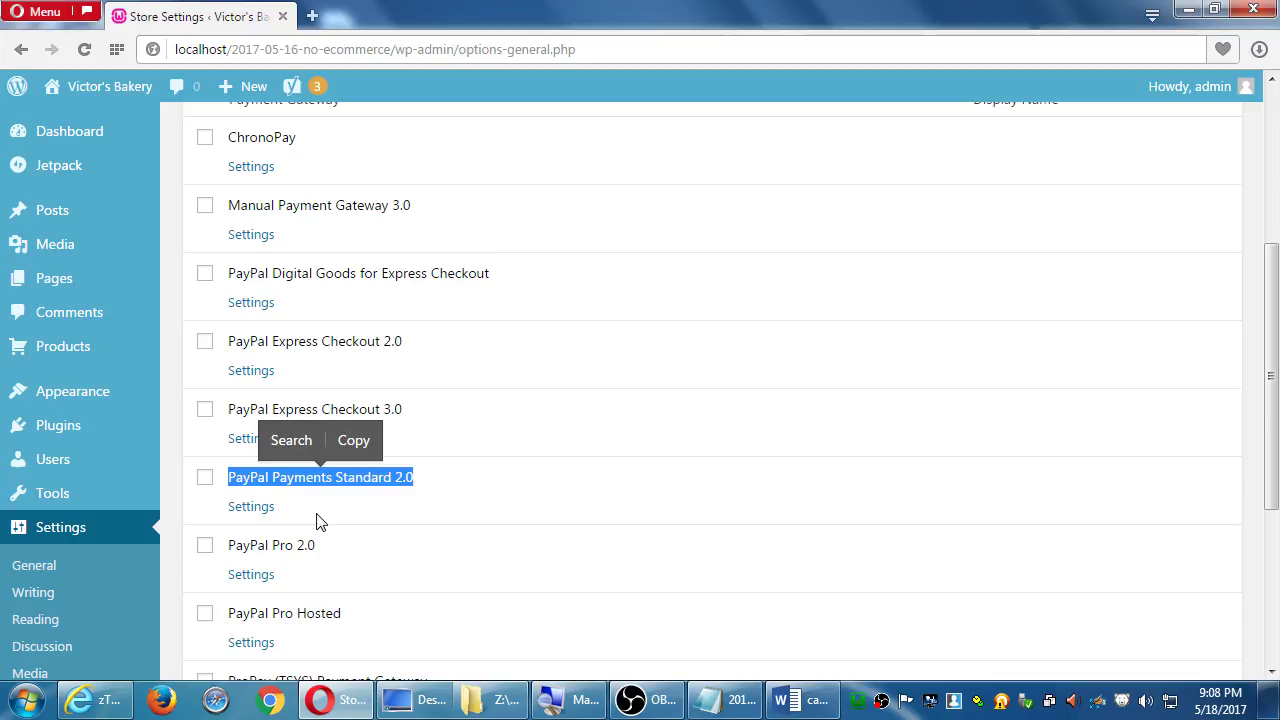
left_click(266, 510)
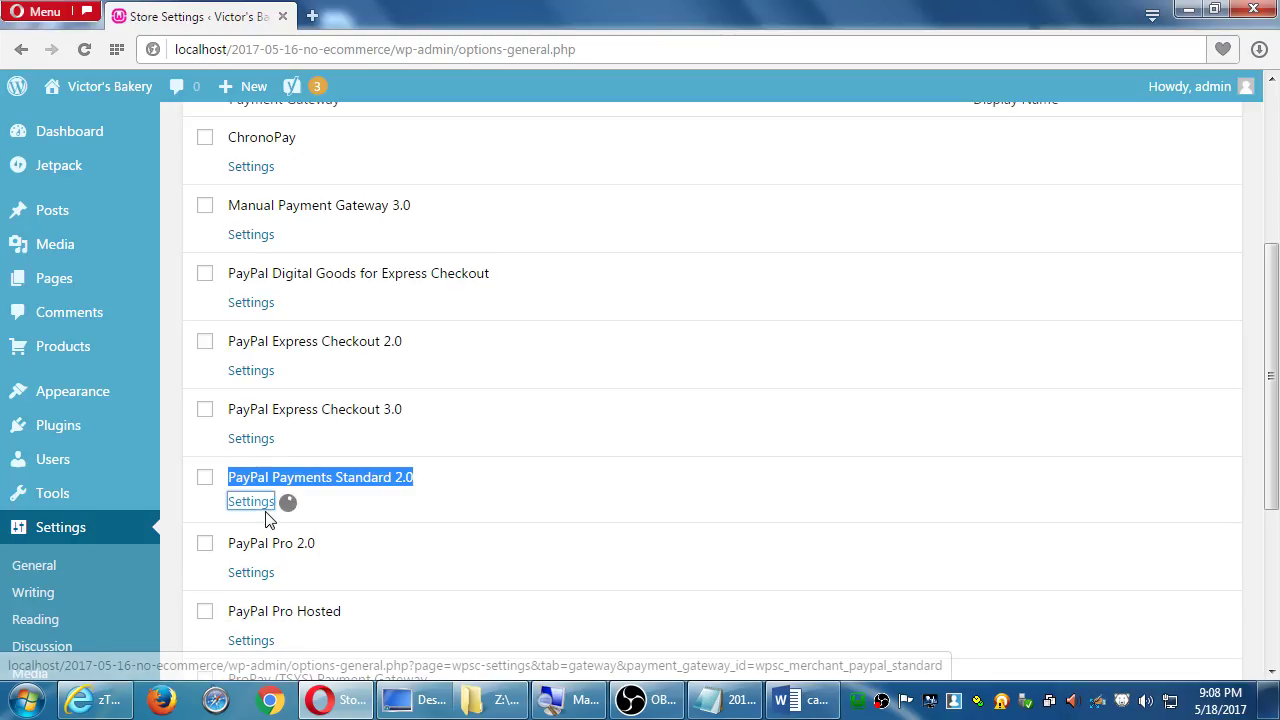
scroll(305, 521, "down", 2)
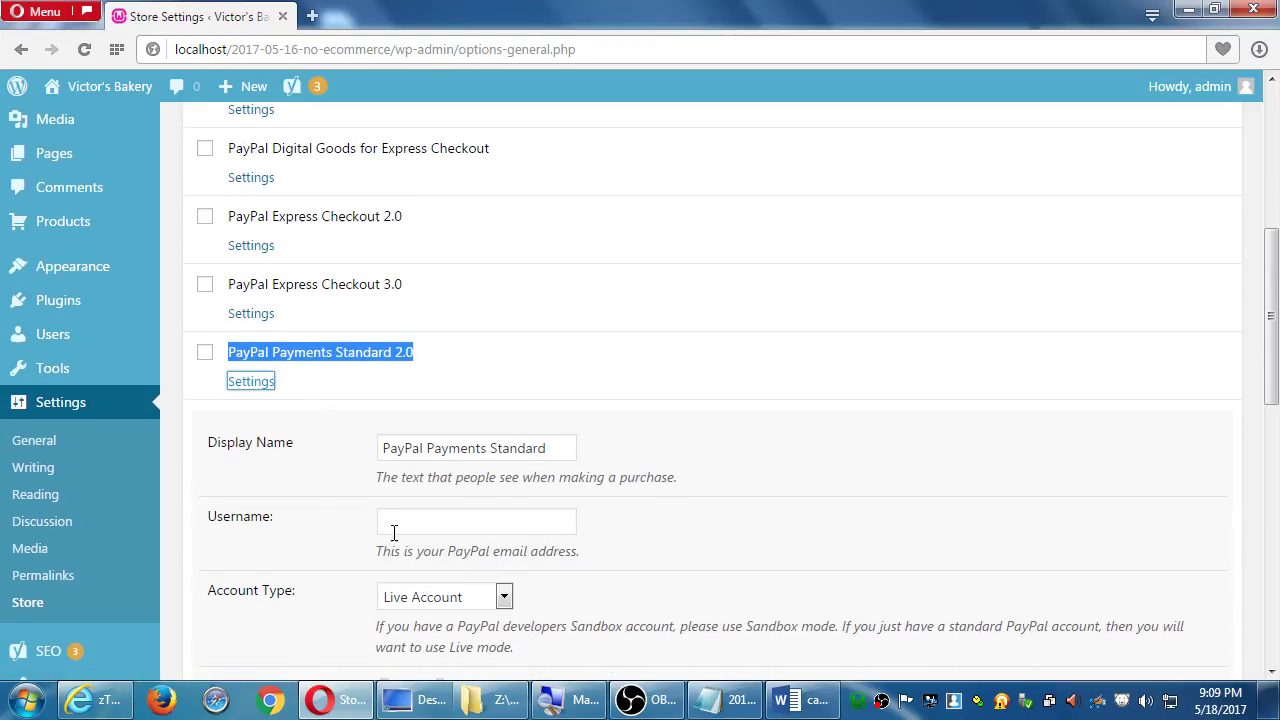
left_click(404, 529)
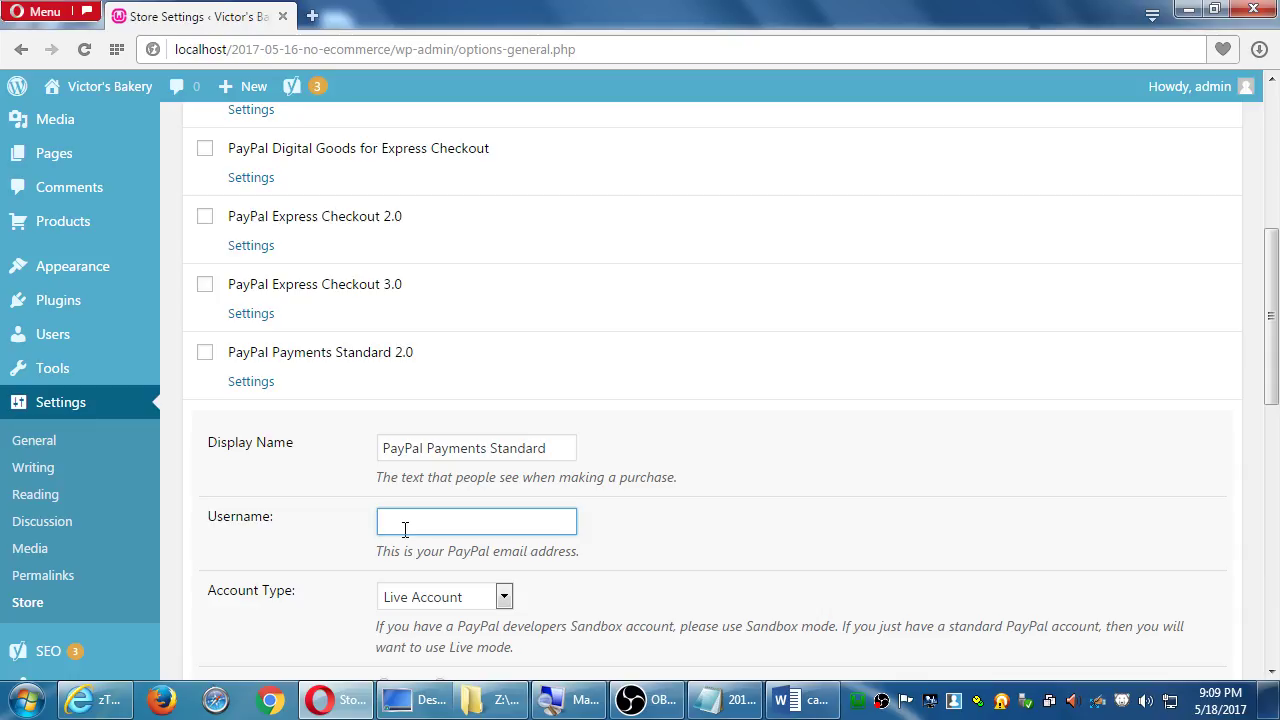
scroll(405, 528, "down", 3)
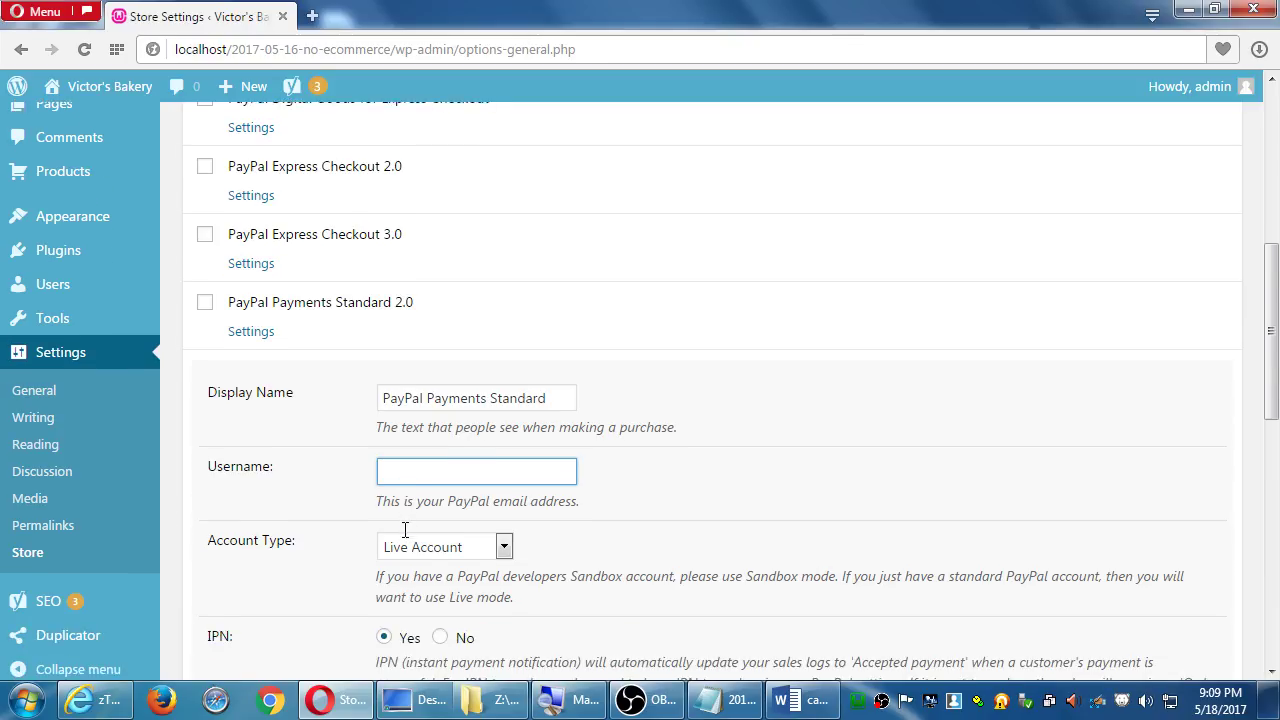
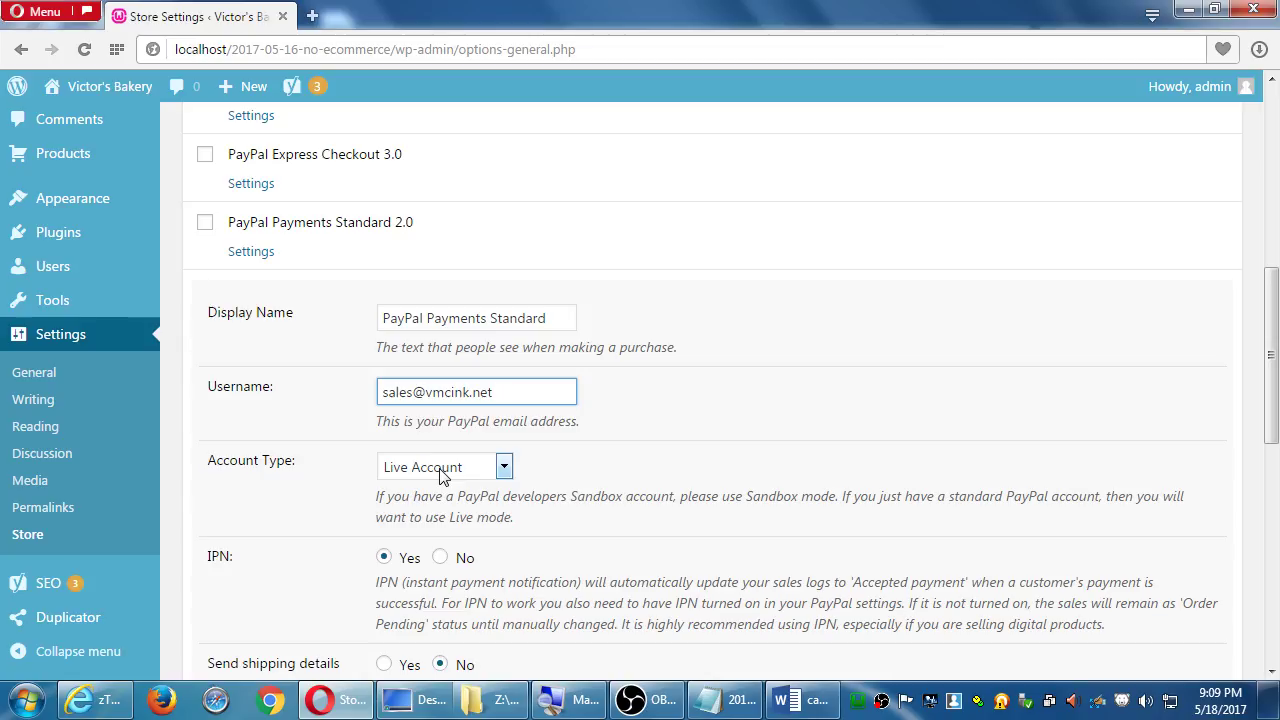
scroll(443, 477, "down", 3)
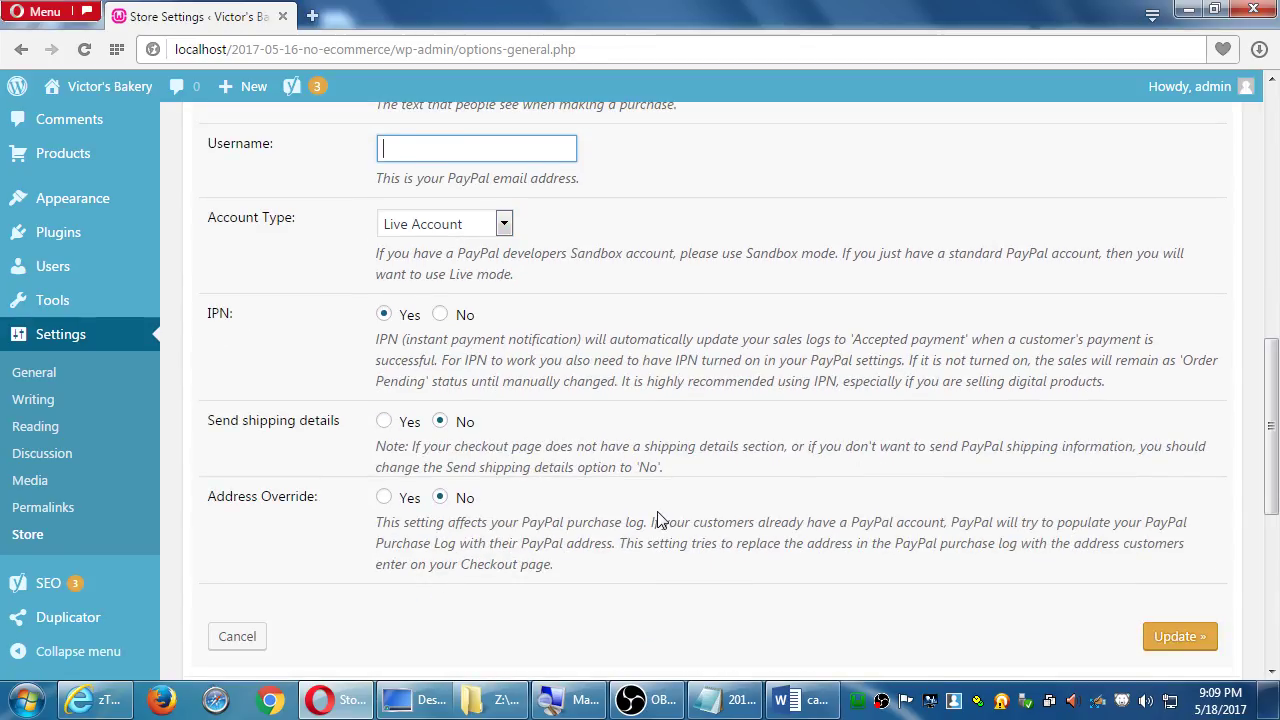
scroll(658, 519, "up", 2)
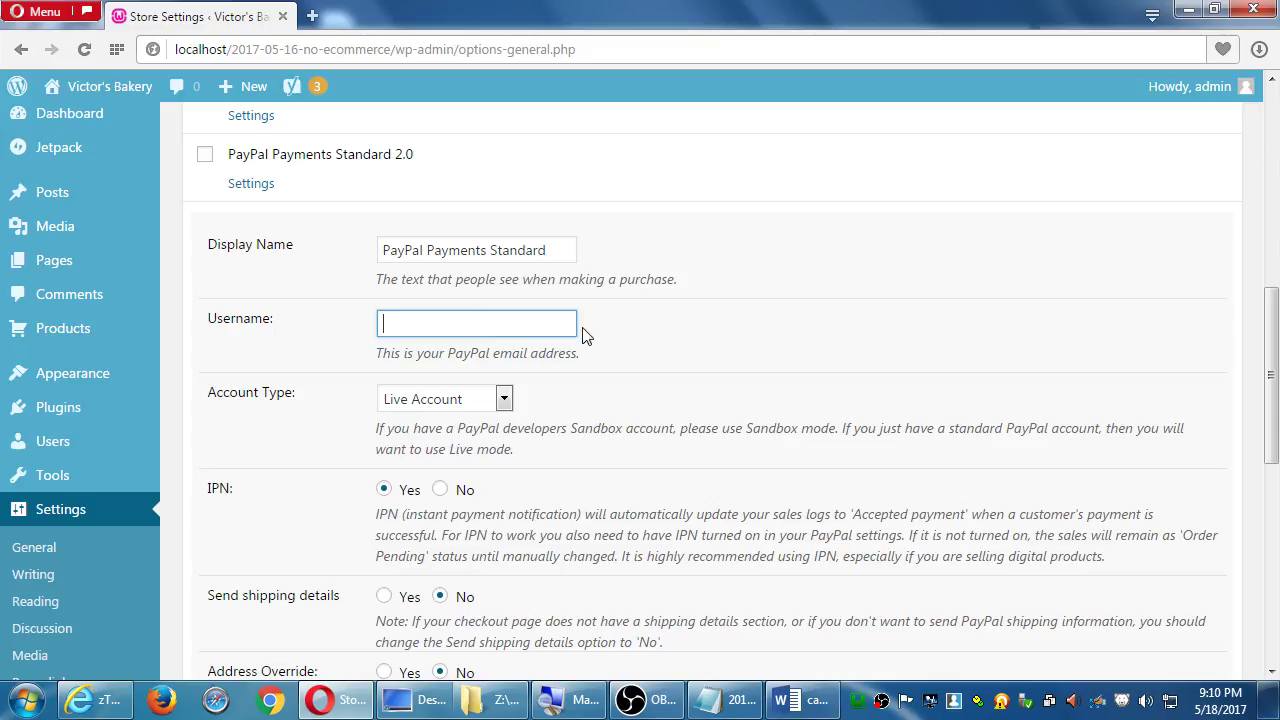
scroll(608, 351, "down", 1)
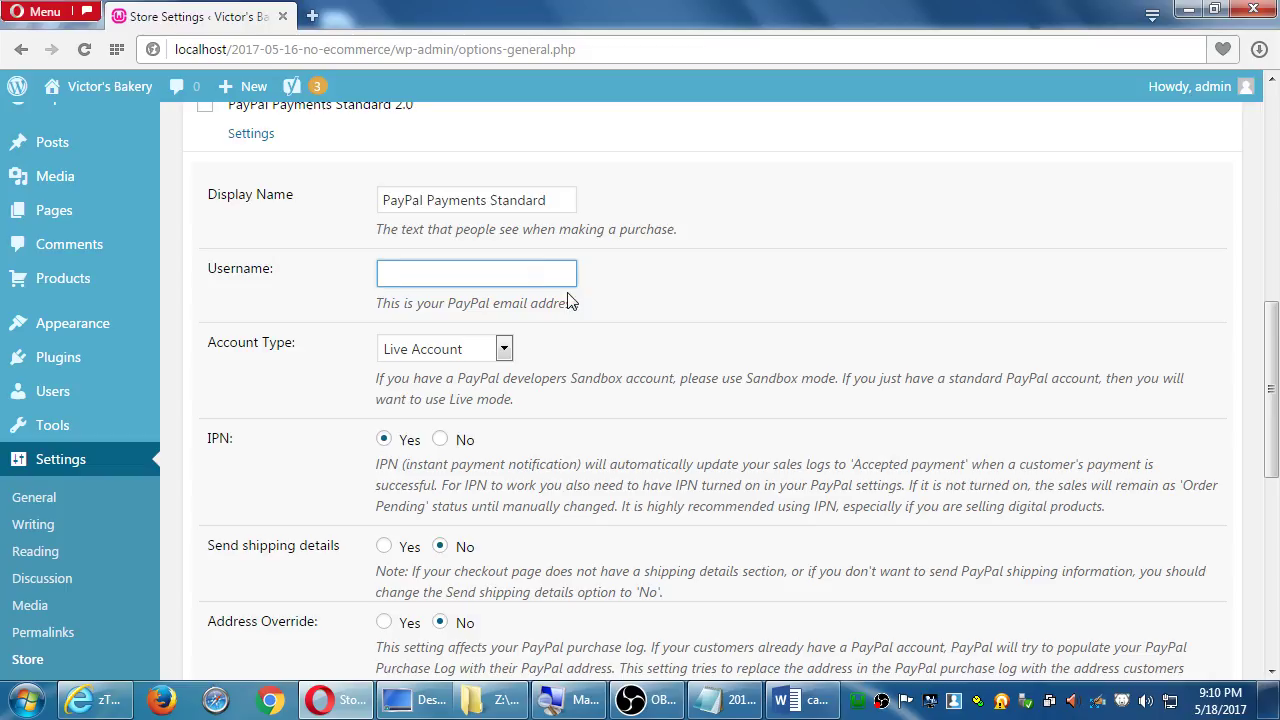
Start a 'How to accept payment:' heading with an indented 'In Settings > Store.' line
left_click(722, 700)
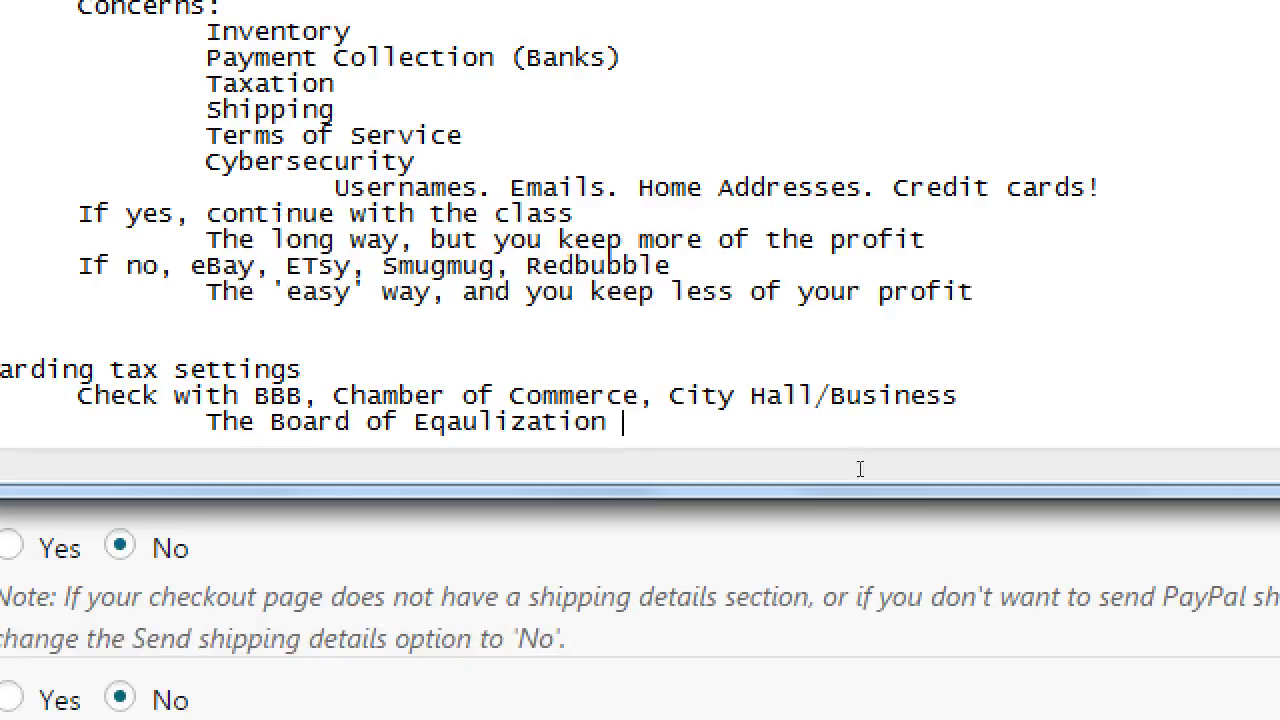
key("Return")
key("Return")
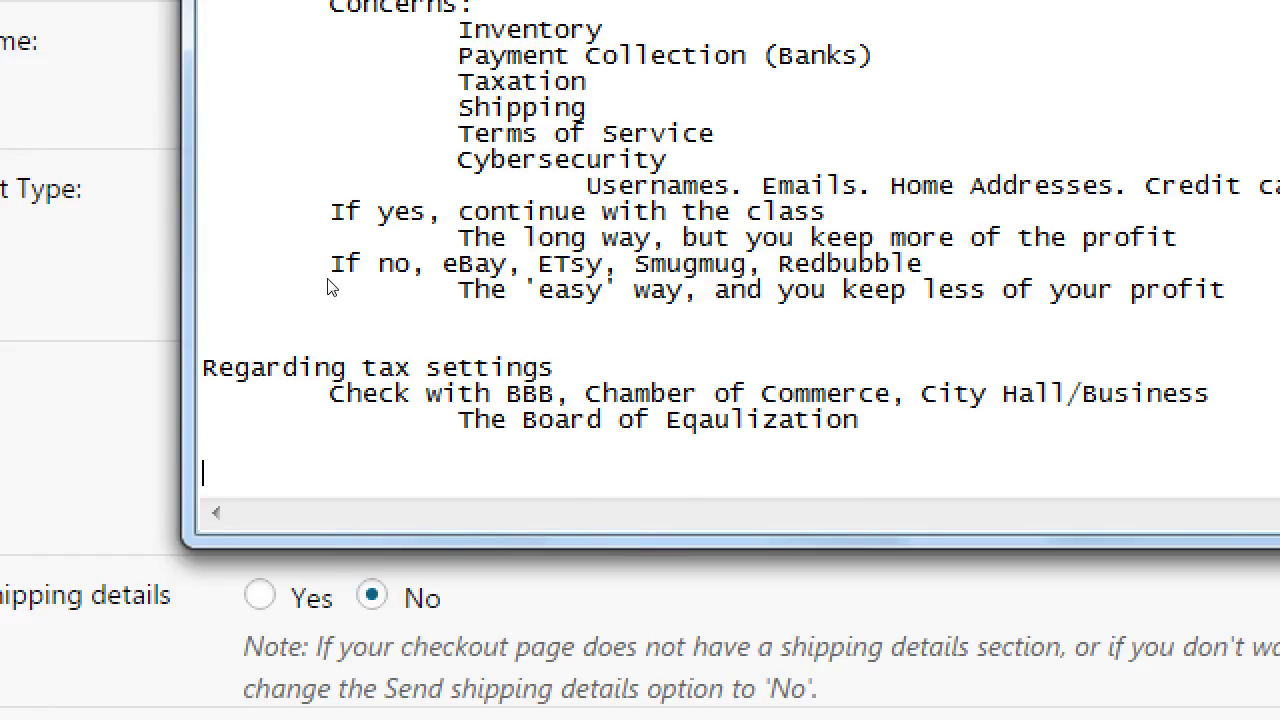
type("How to accept payment:")
key("Return")
key("Tab")
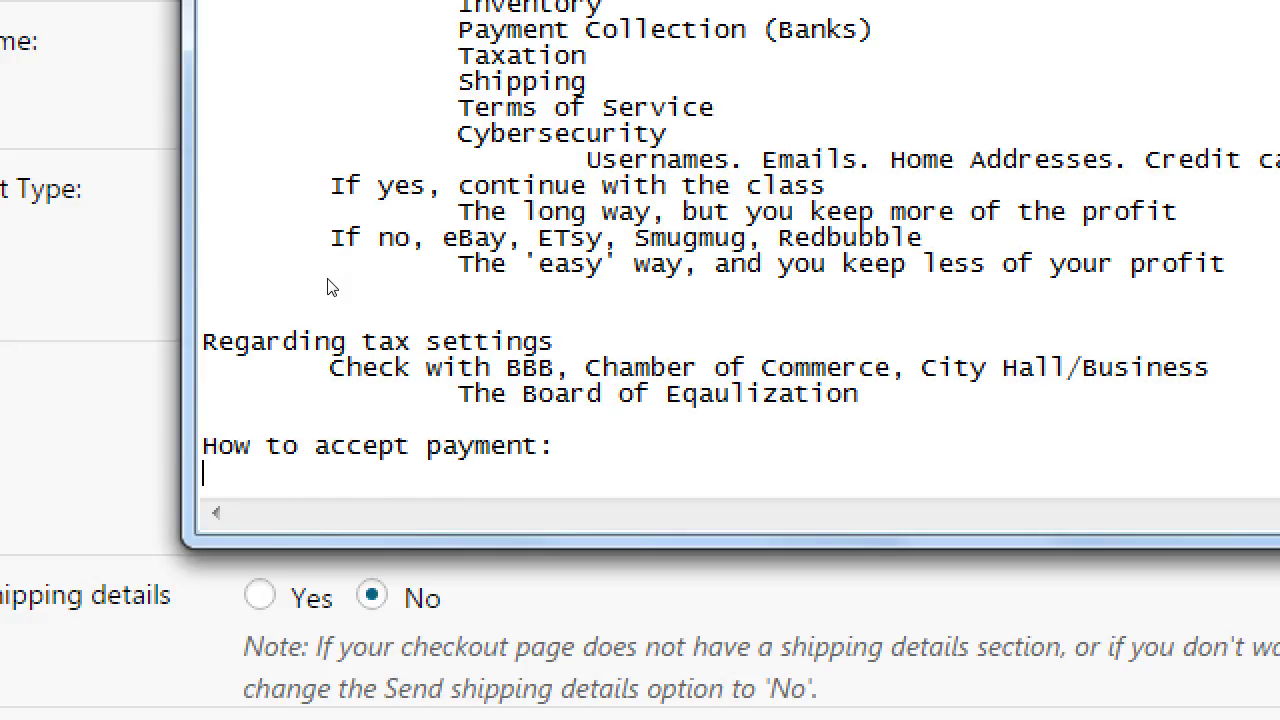
type("In Settings > Store.")
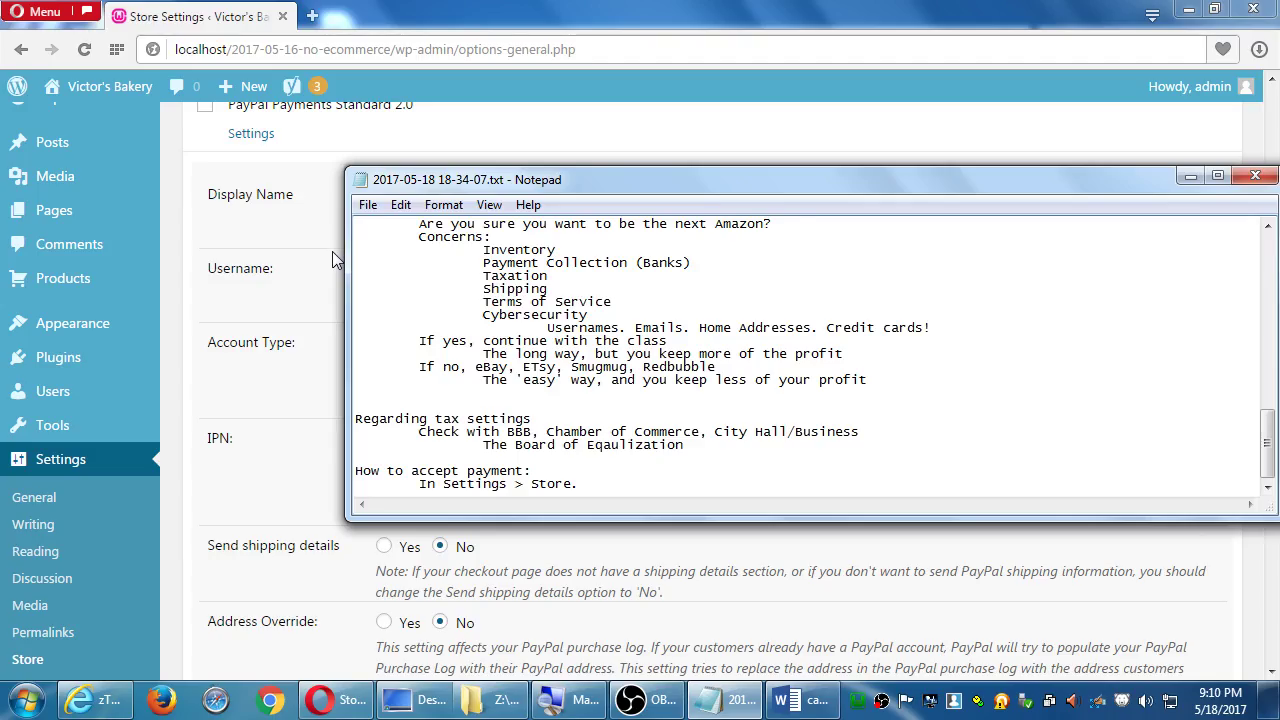
After checking the store page, extend the line to 'In Settings > Store > Payments'
scroll(332, 251, "up", 10)
left_click(188, 240)
scroll(197, 248, "up", 3)
scroll(198, 248, "up", 4)
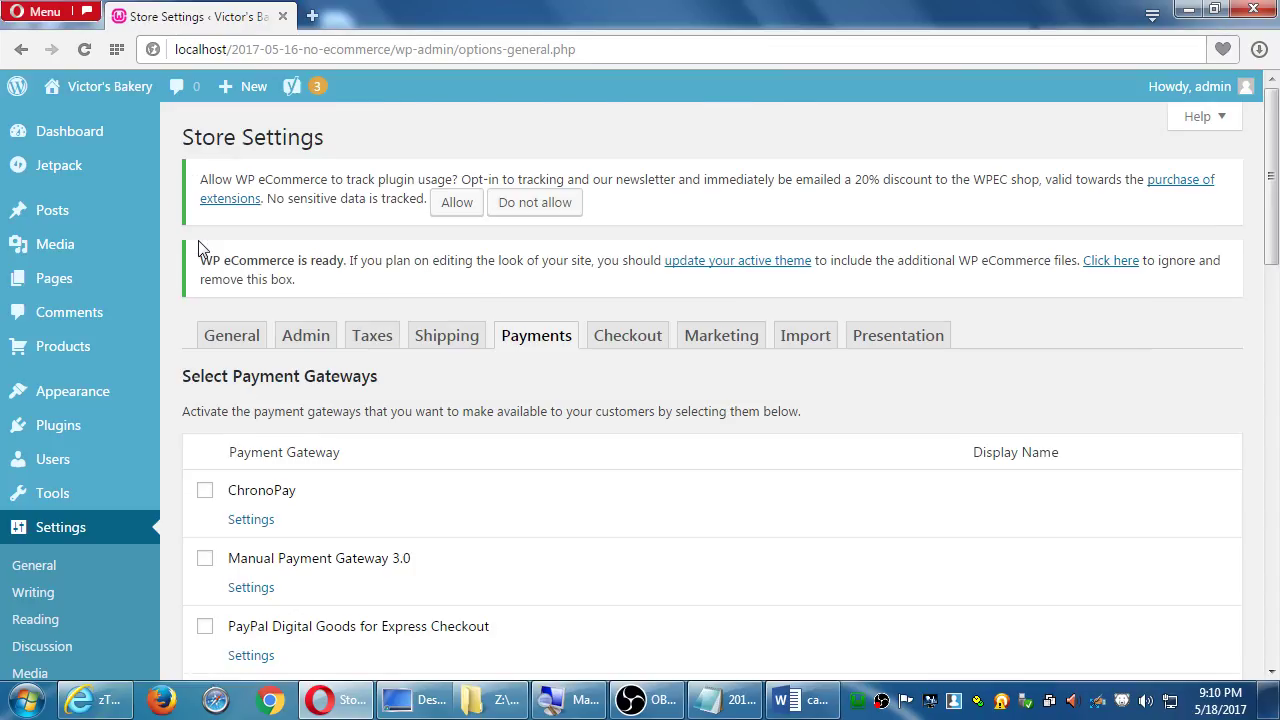
key("alt+Tab")
scroll(469, 396, "down", 5)
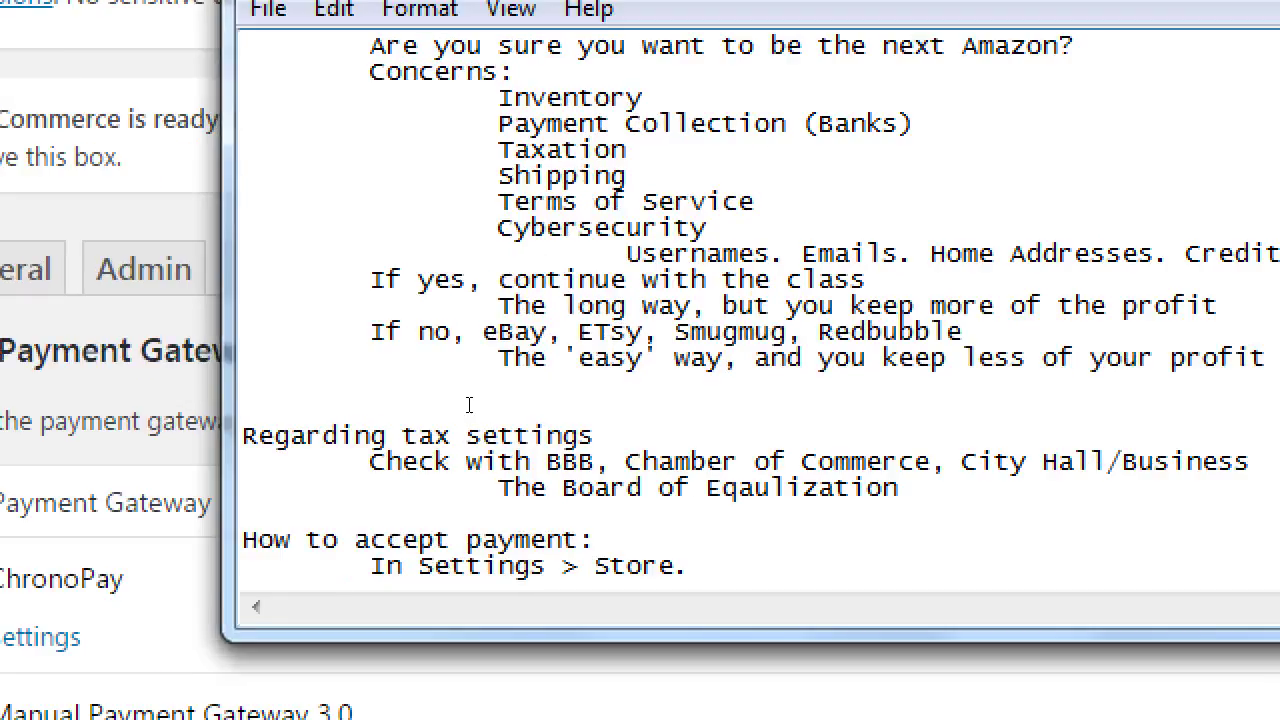
key("BackSpace")
key("BackSpace")
type("> Payments")
Add an indented 'Select PayPal Payments Standard 2.0' line, copying the gateway name from the store page
key("Return")
key("Tab")
type("Select")
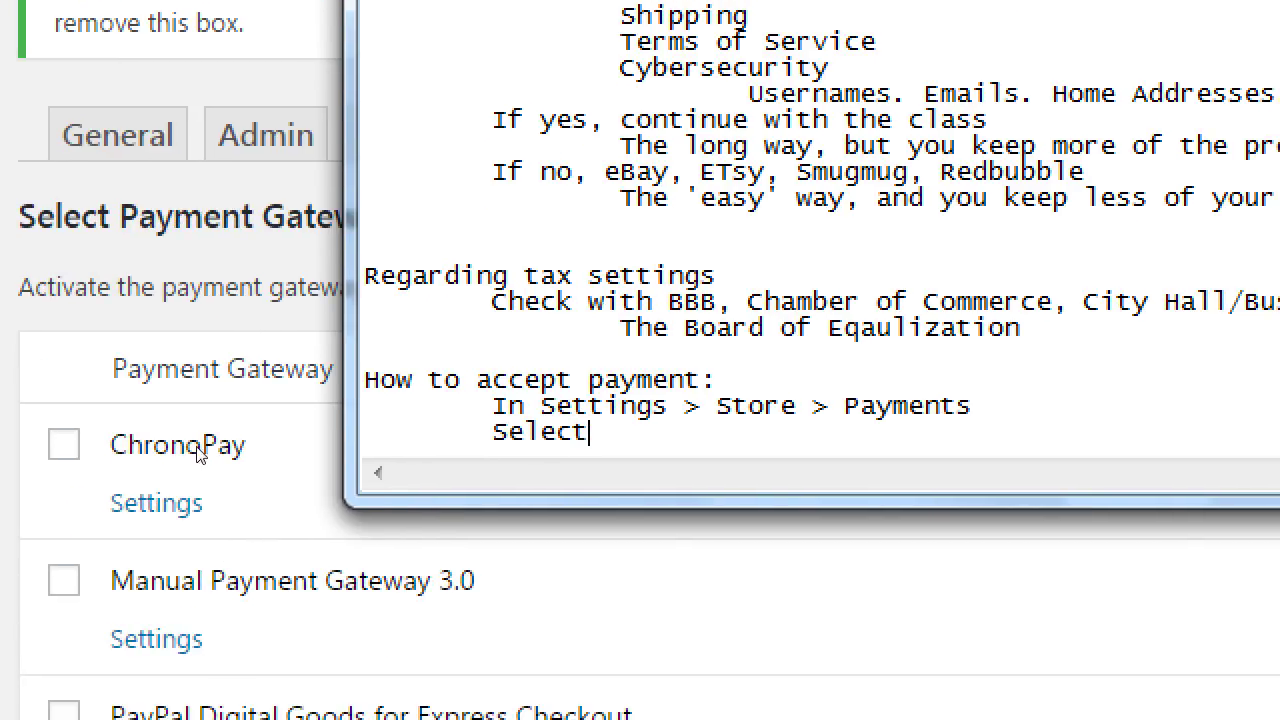
left_click(116, 445)
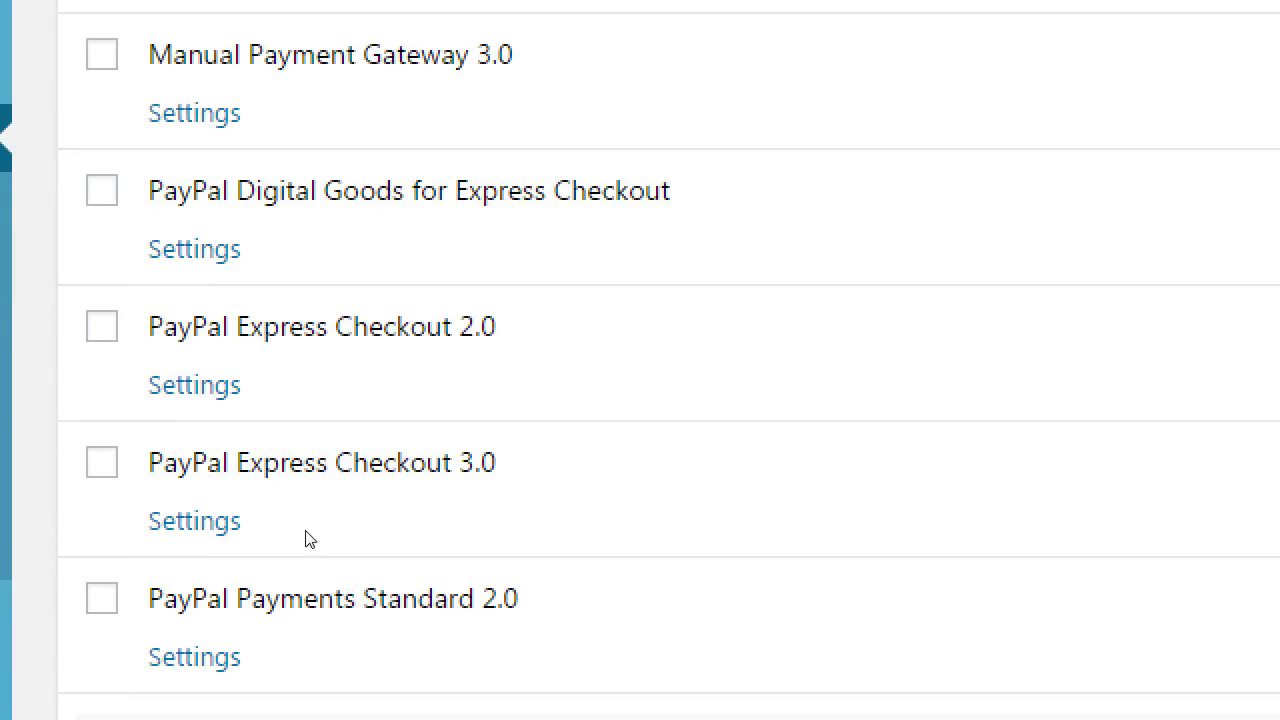
scroll(313, 555, "down", 1)
scroll(286, 553, "down", 1)
left_click_drag(423, 449, 232, 452)
key("ctrl+c")
key("alt+Tab")
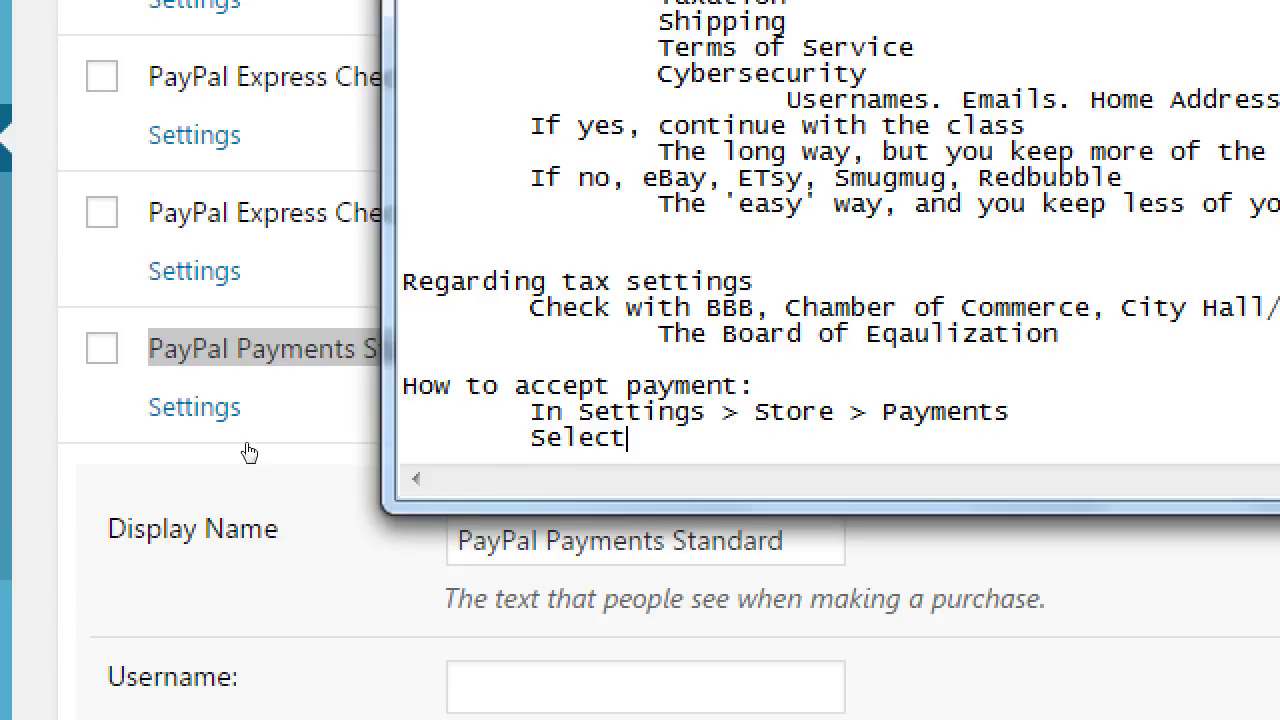
key("ctrl+v")
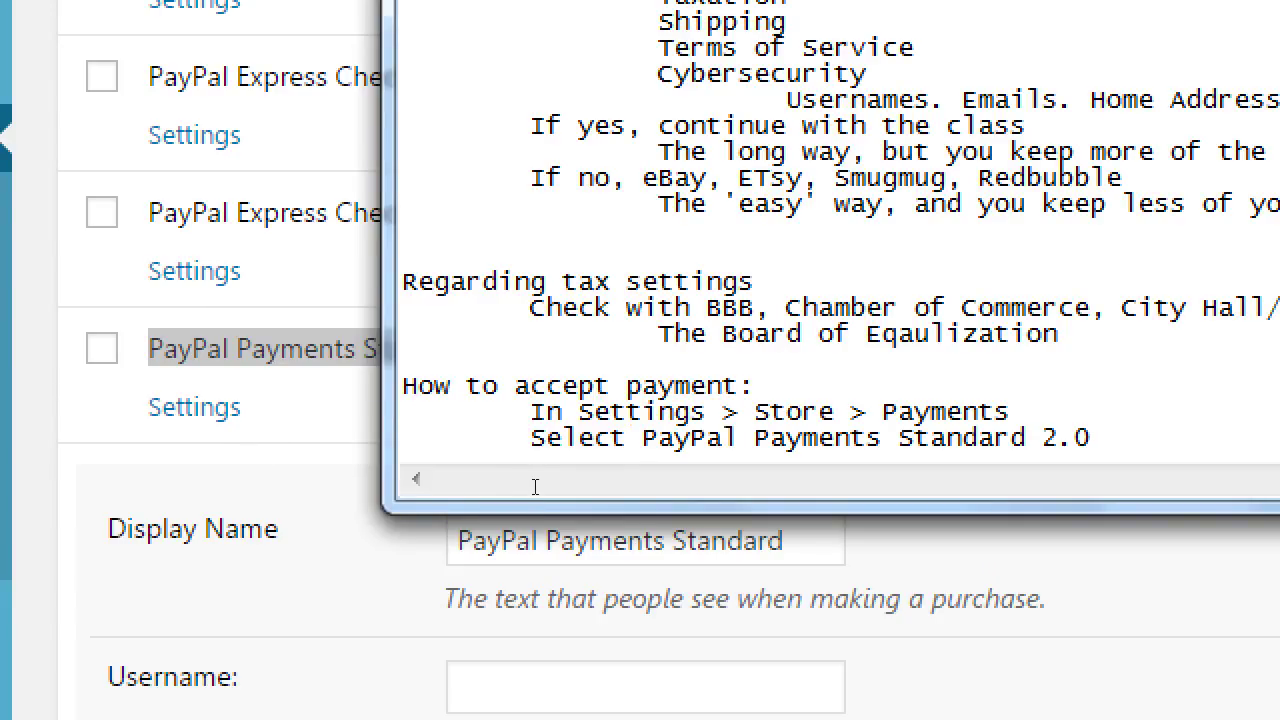
Add 'Add your PayPal User name*' and a footnote '*Go to PayPal.com and create an account'
key("Return")
type("Add your P")
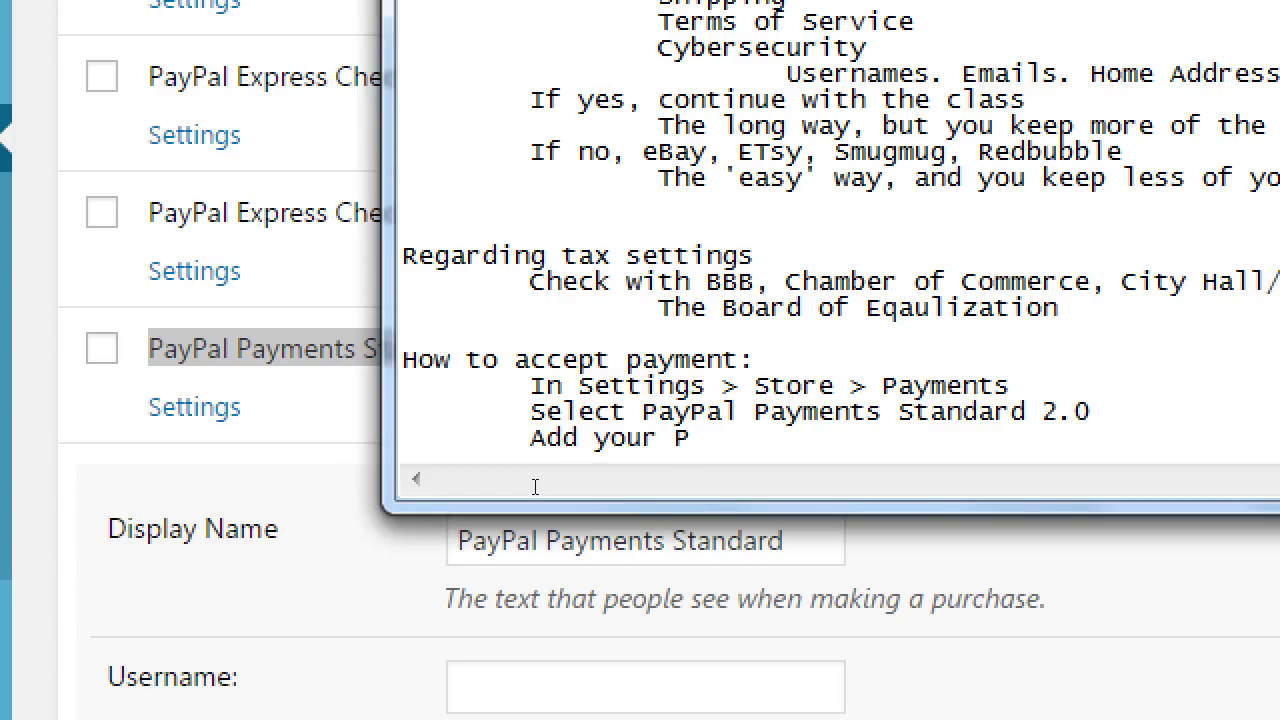
type("ayPalUser")
key("BackSpace")
key("BackSpace")
key("BackSpace")
key("BackSpace")
type("User name")
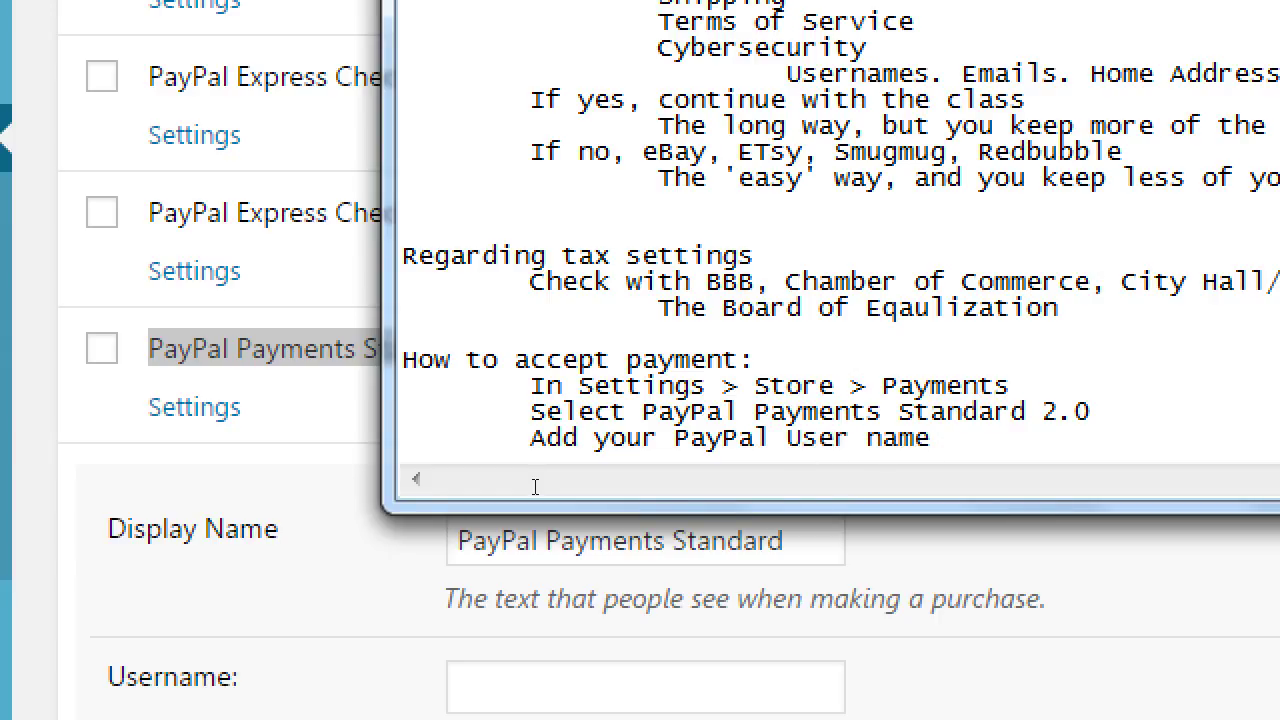
type("*")
key("Return")
key("Return")
key("Return")
key("Tab")
key("Tab")
type("*Go to PayPal.com  and create an account")
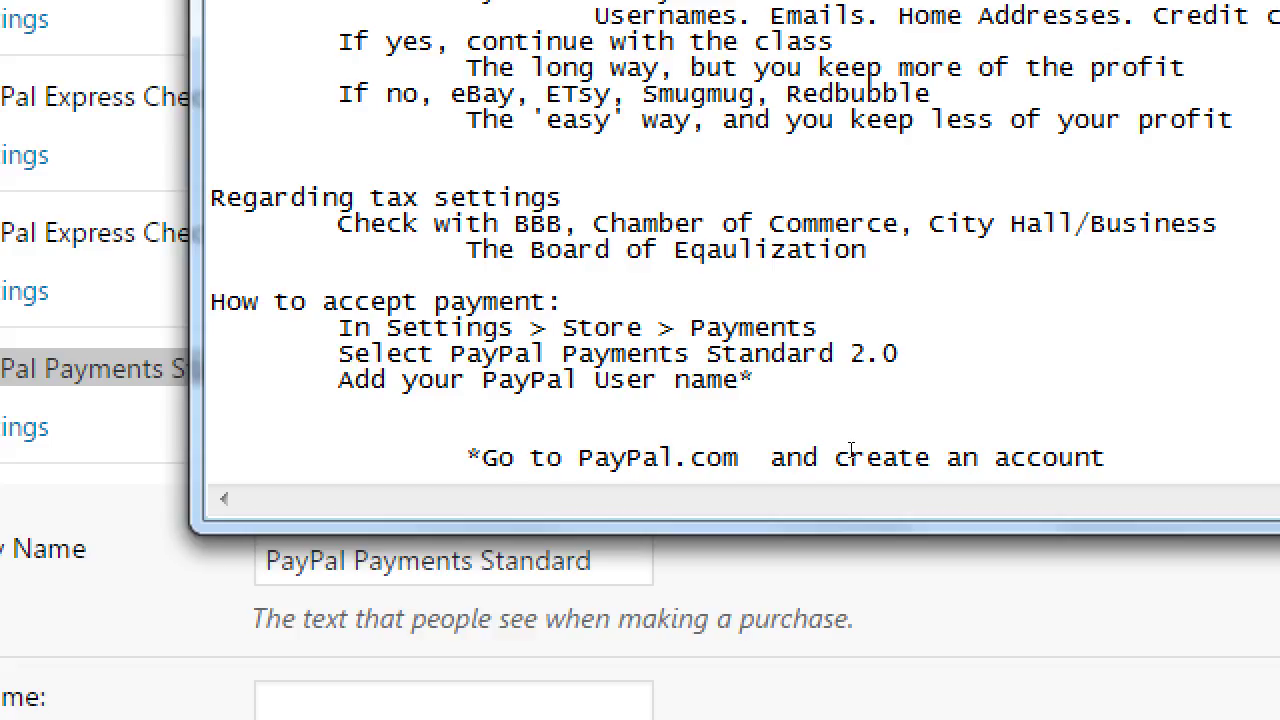
Add an indented fee line reading '1% - 5% Paypal fee: 2.8%'
key("Return")
key("Tab")
key("Tab")
key("Tab")
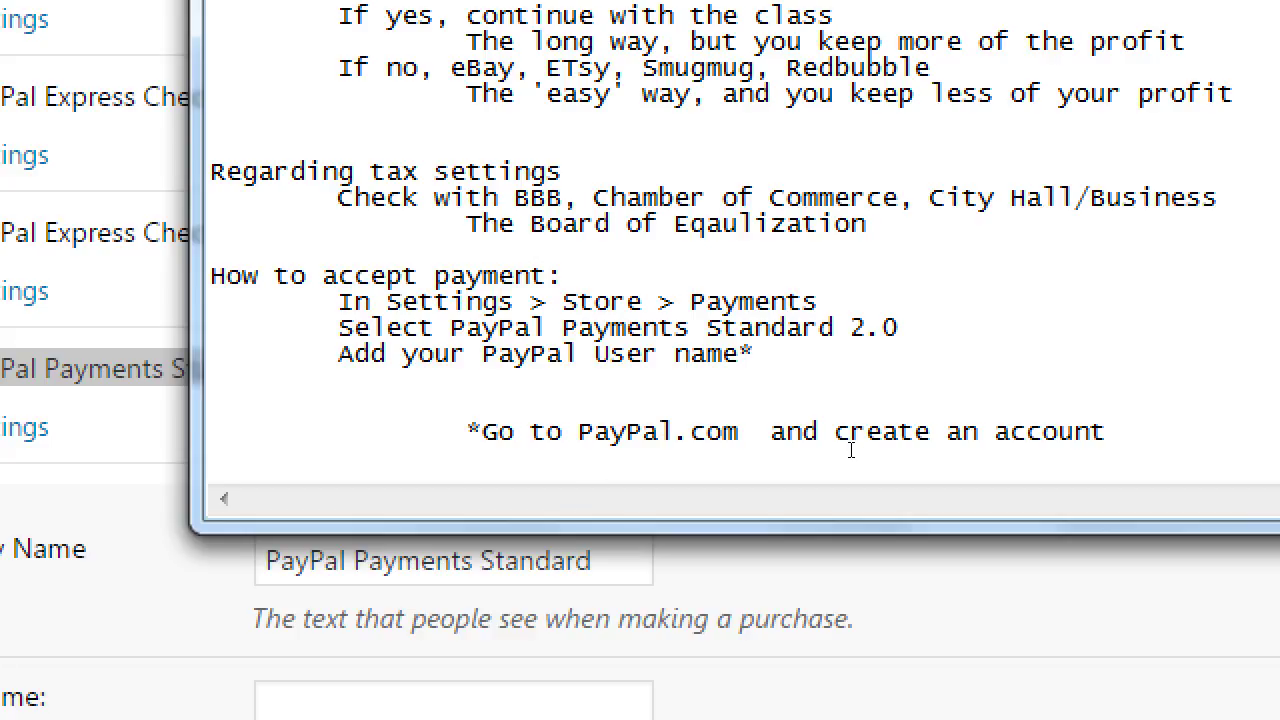
type("1% - 5%")
type("2.8")
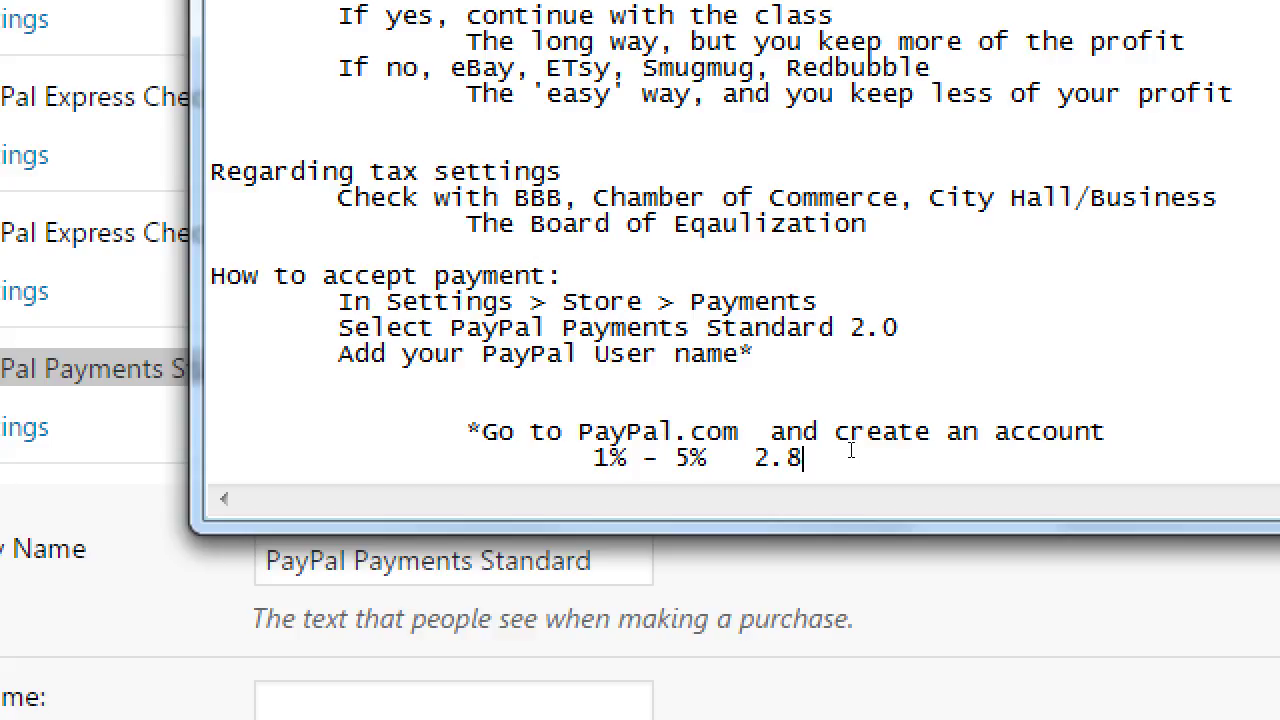
type("%")
key("Left")
key("Left")
key("Left")
key("Left")
type("Paypa")
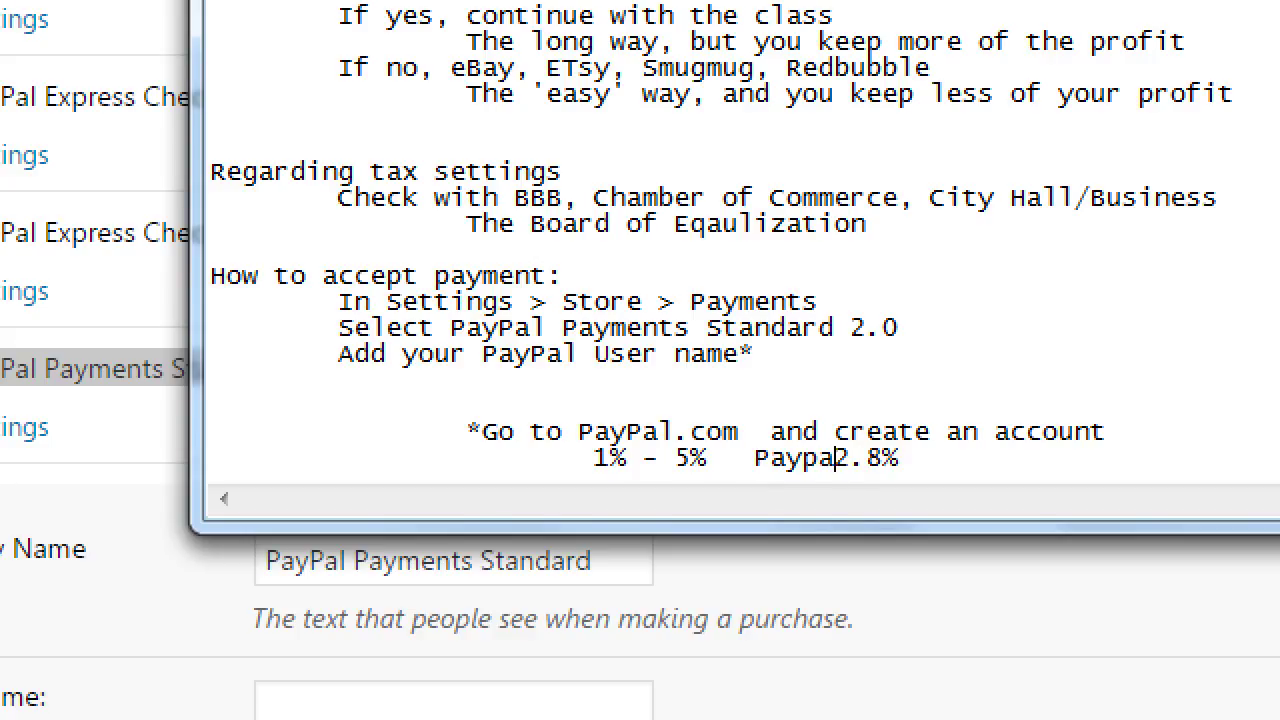
type("l ")
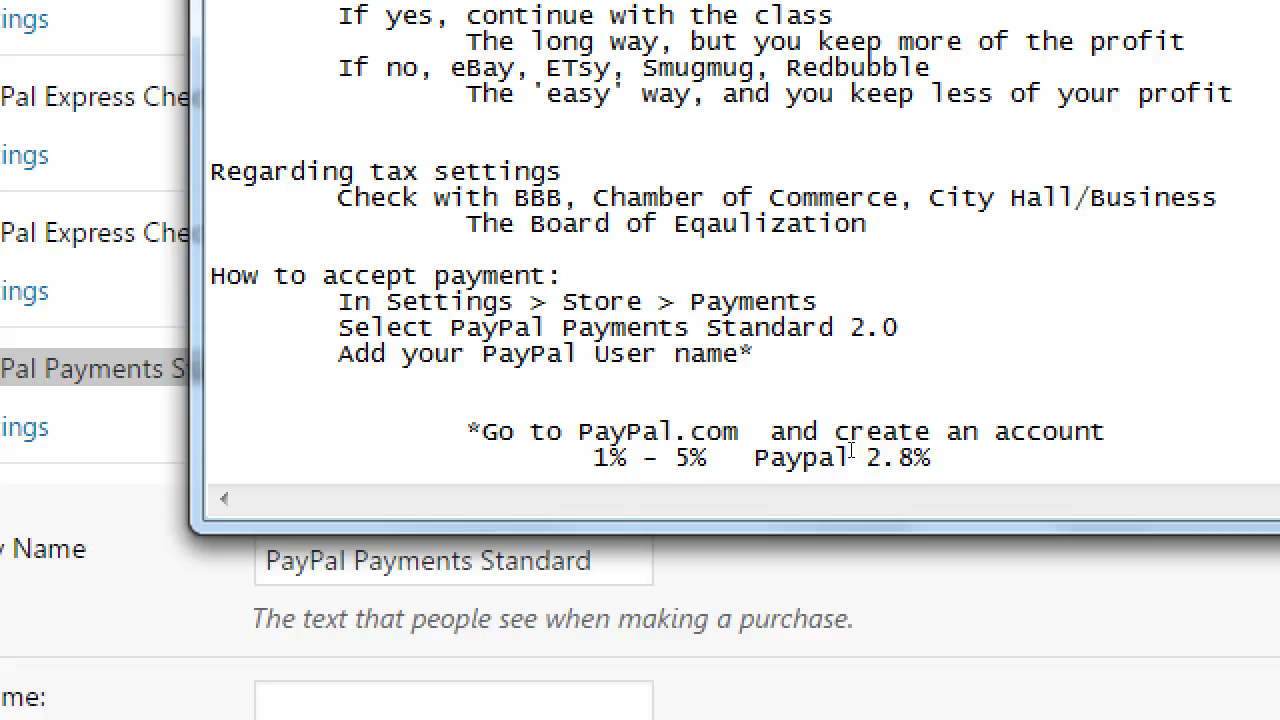
type("fee:")
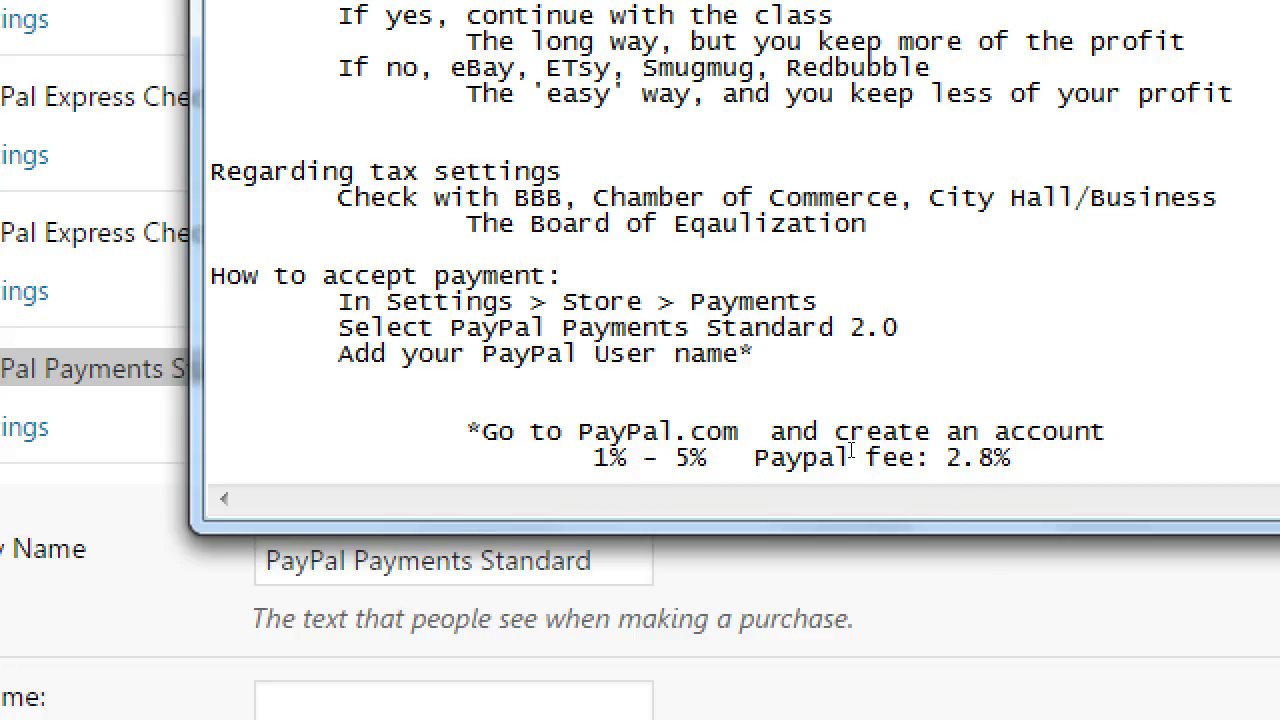
key("End")
key("shift+Left")
key("shift+Left")
key("shift+Left")
key("shift+Left")
key("shift+Left")
key("shift+Left")
key("shift+Left")
key("shift+Left")
key("shift+Left")
key("shift+Left")
key("shift+Left")
key("shift+Left")
key("shift+Left")
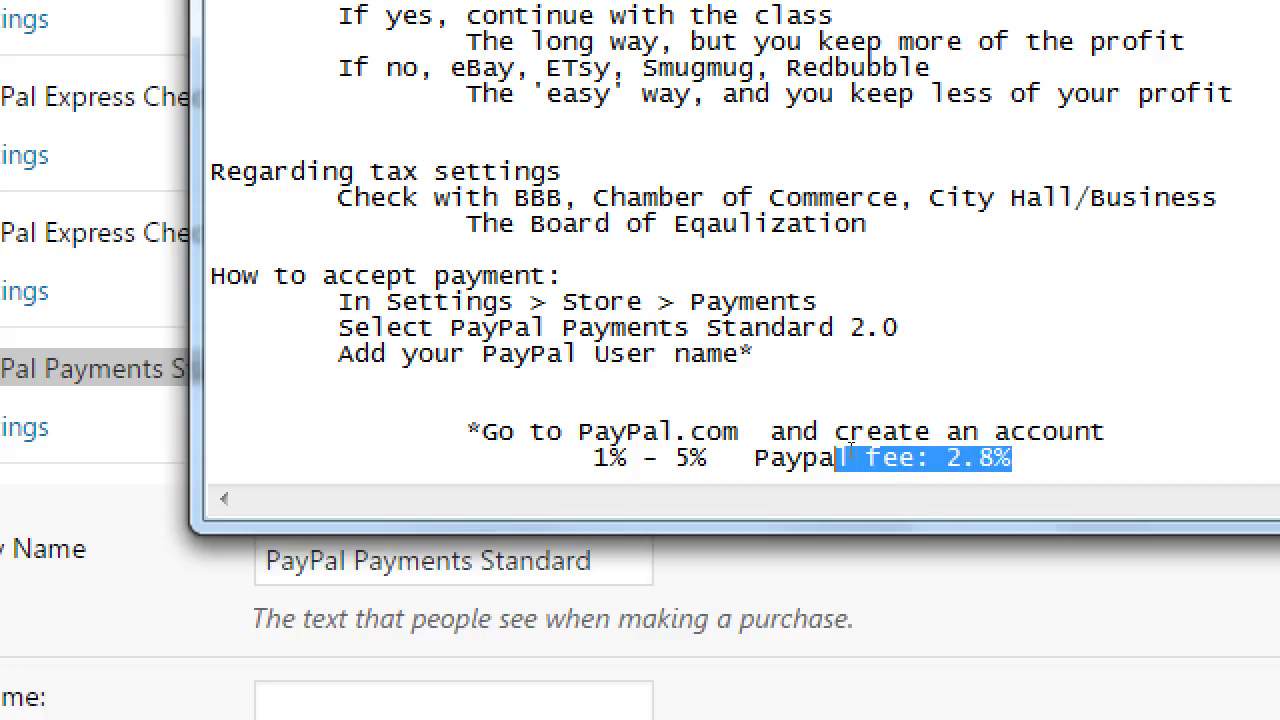
key("shift+Left")
key("shift+Left")
key("shift+Left")
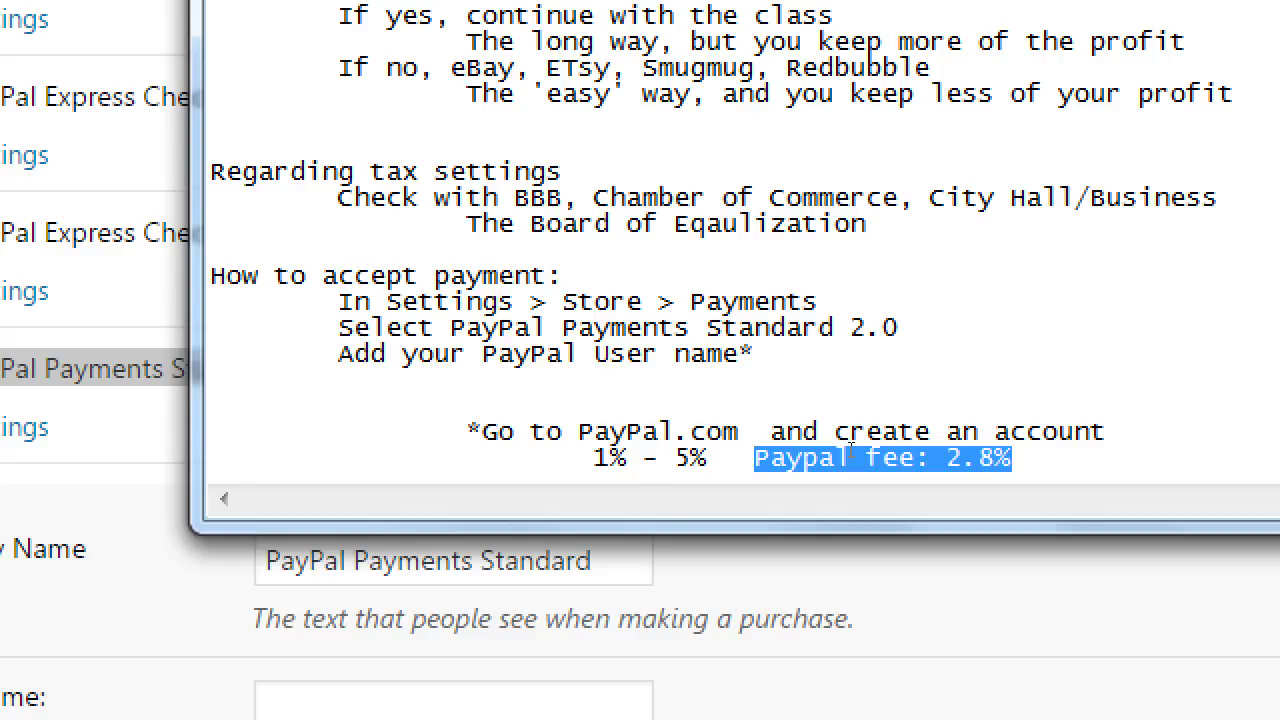
Add a line 'Do not need a Merchant Account, or Business License, Tax ID #'
key("End")
key("Return")
key("Tab")
key("Tab")
type("Do not need a Mer")
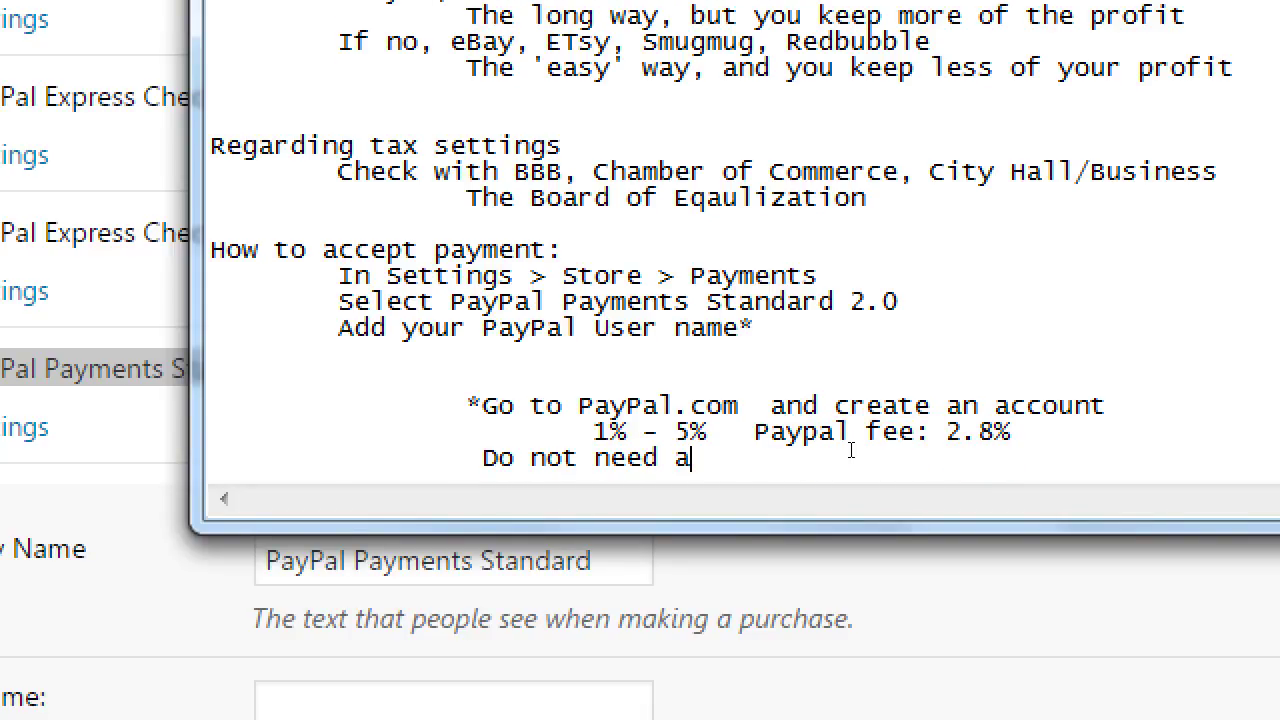
type("chant Account")
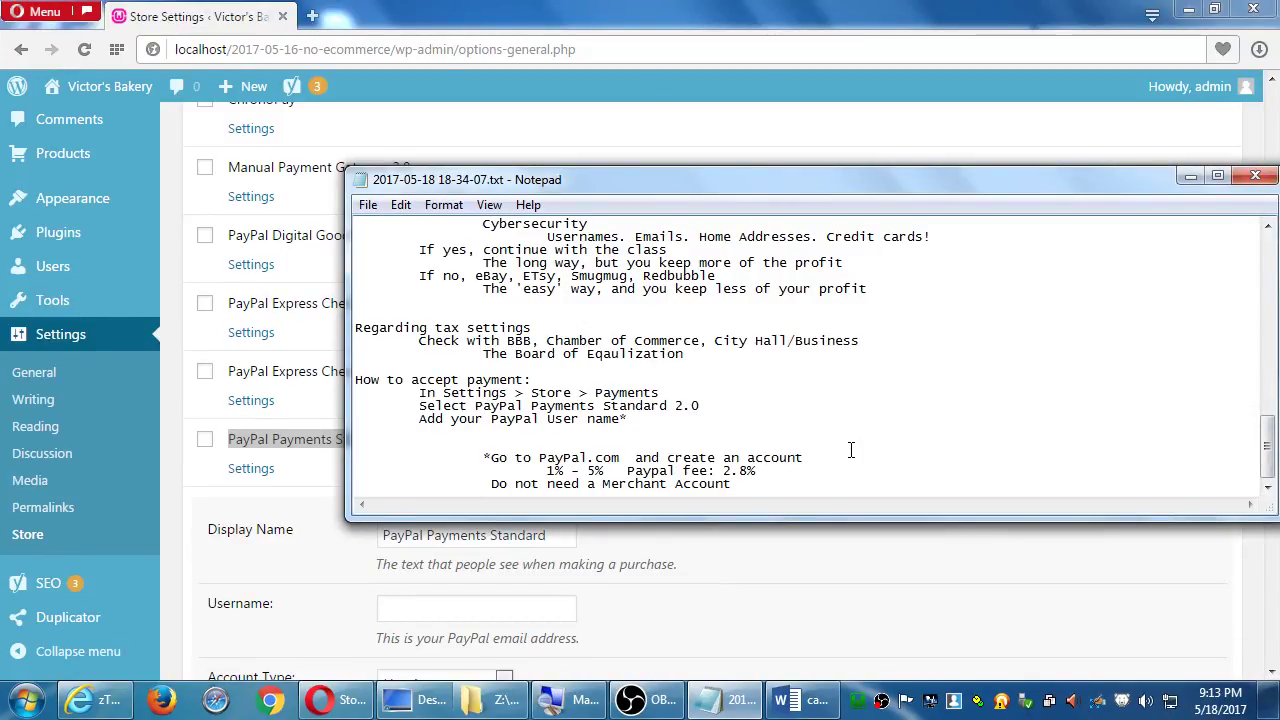
type(", or Busine")
type("ss Licen")
type("se")
type(", et")
key("BackSpace")
key("BackSpace")
type("Tax ID")
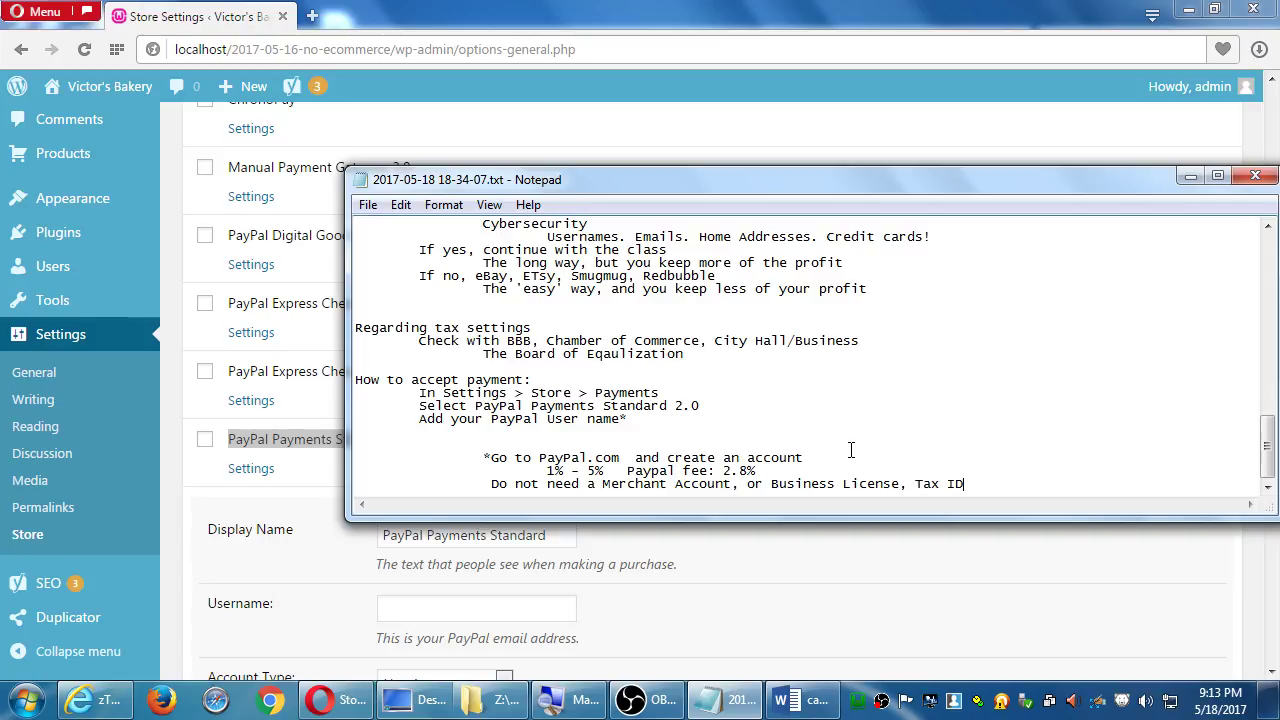
type(" #")
Return to Opera and select the 'PayPal Payments Standard' text in the Display Name field
left_click(185, 200)
scroll(446, 309, "up", 2)
scroll(446, 309, "down", 5)
scroll(449, 312, "down", 6)
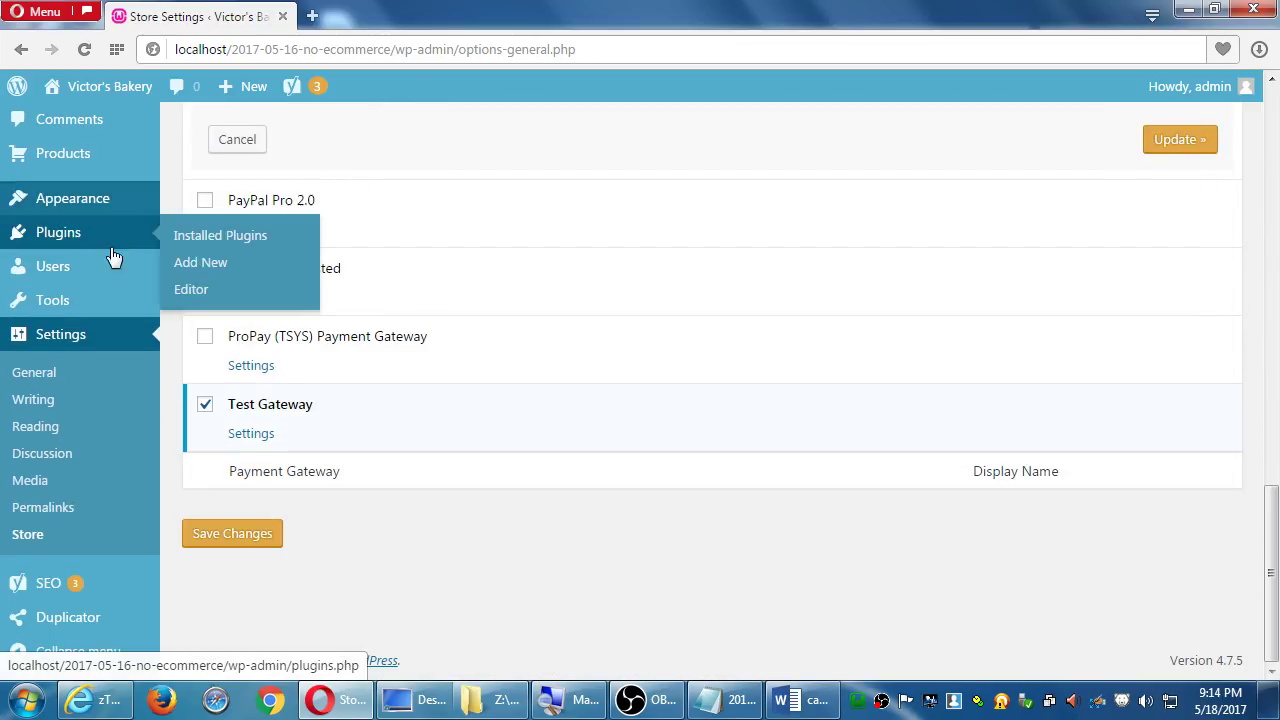
scroll(101, 300, "up", 1)
mouse_move(98, 268)
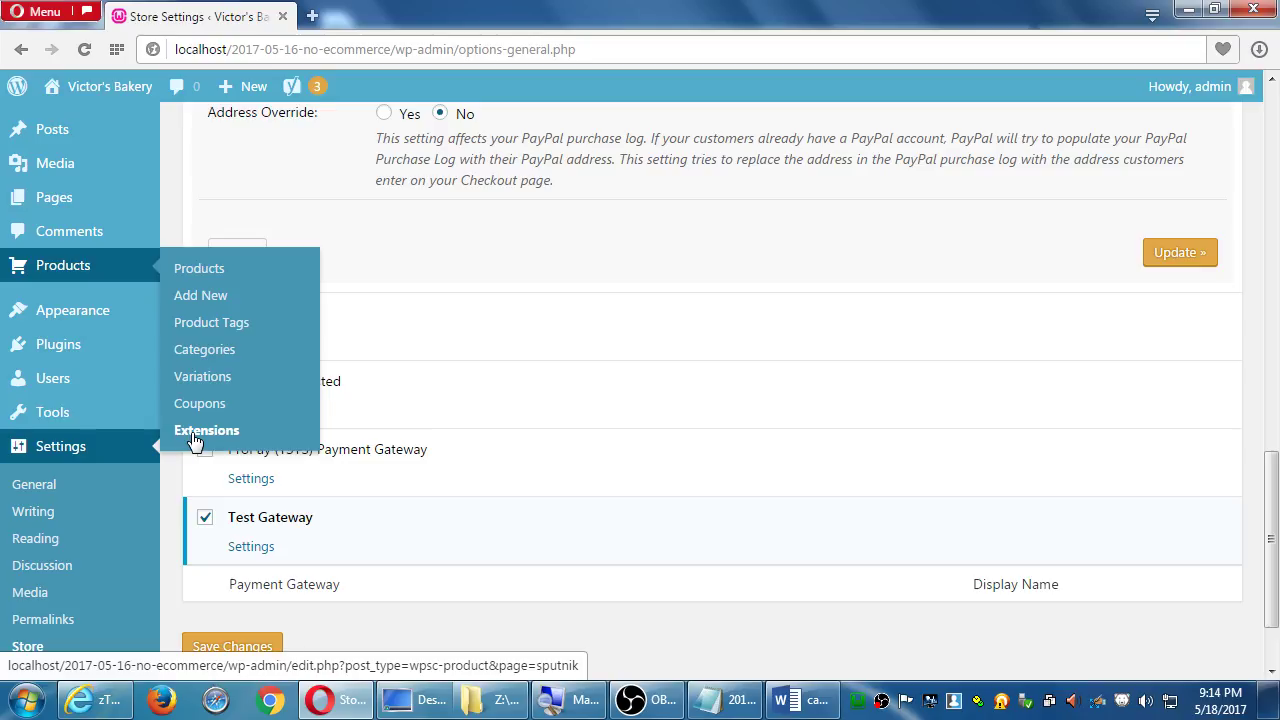
scroll(540, 420, "up", 5)
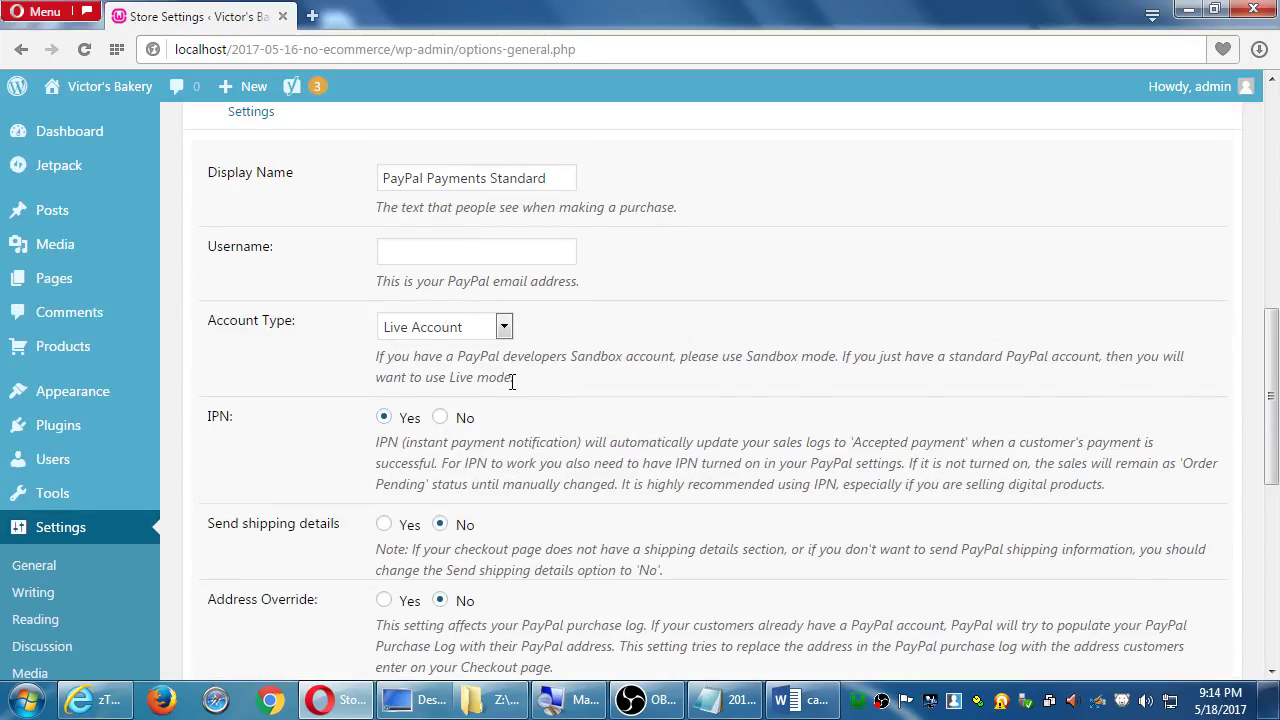
scroll(511, 383, "up", 2)
left_click_drag(566, 352, 298, 342)
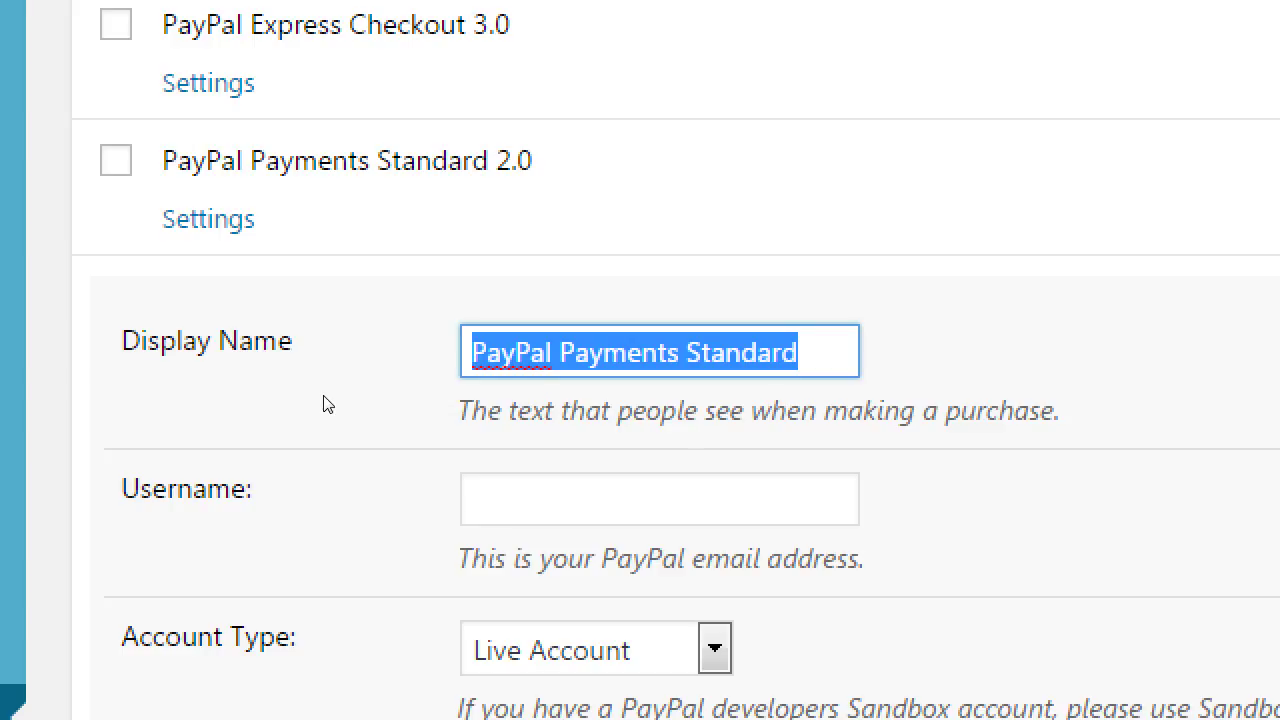
Type 'Pay securely with your credit card' as the Display Name and check the full text
type("S")
key("BackSpace")
type("Pay secur")
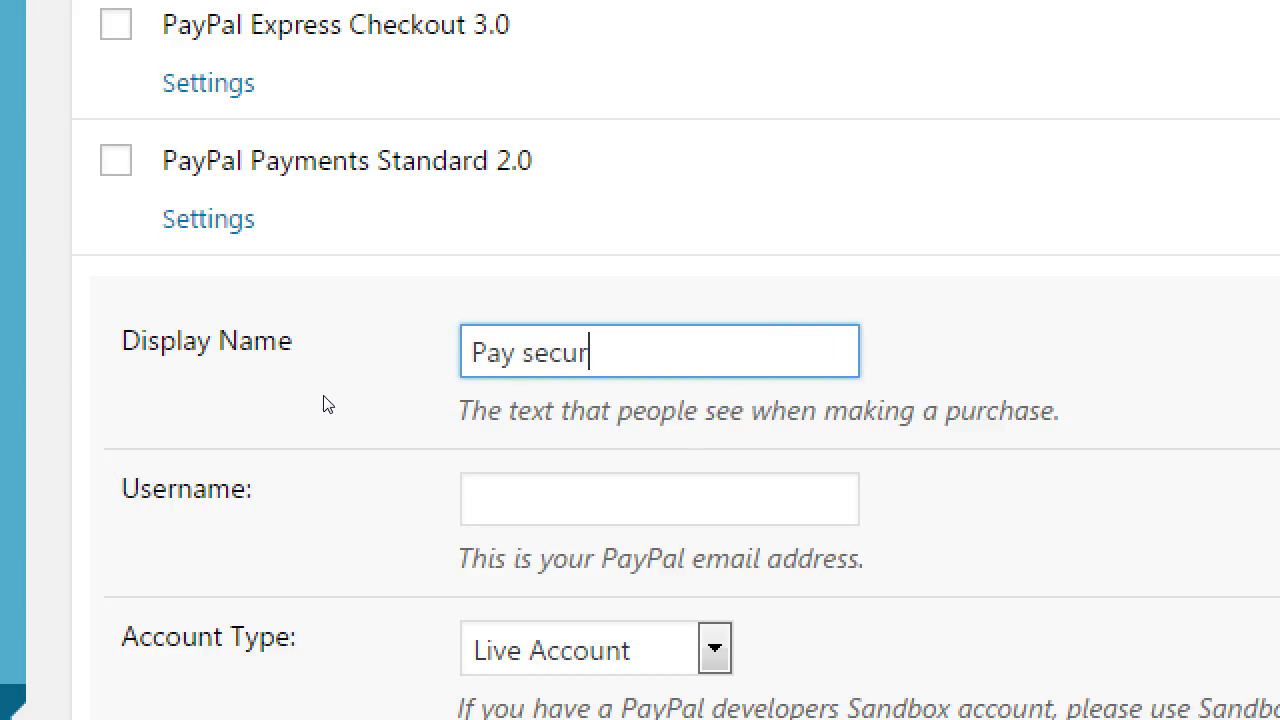
type("ely with your c")
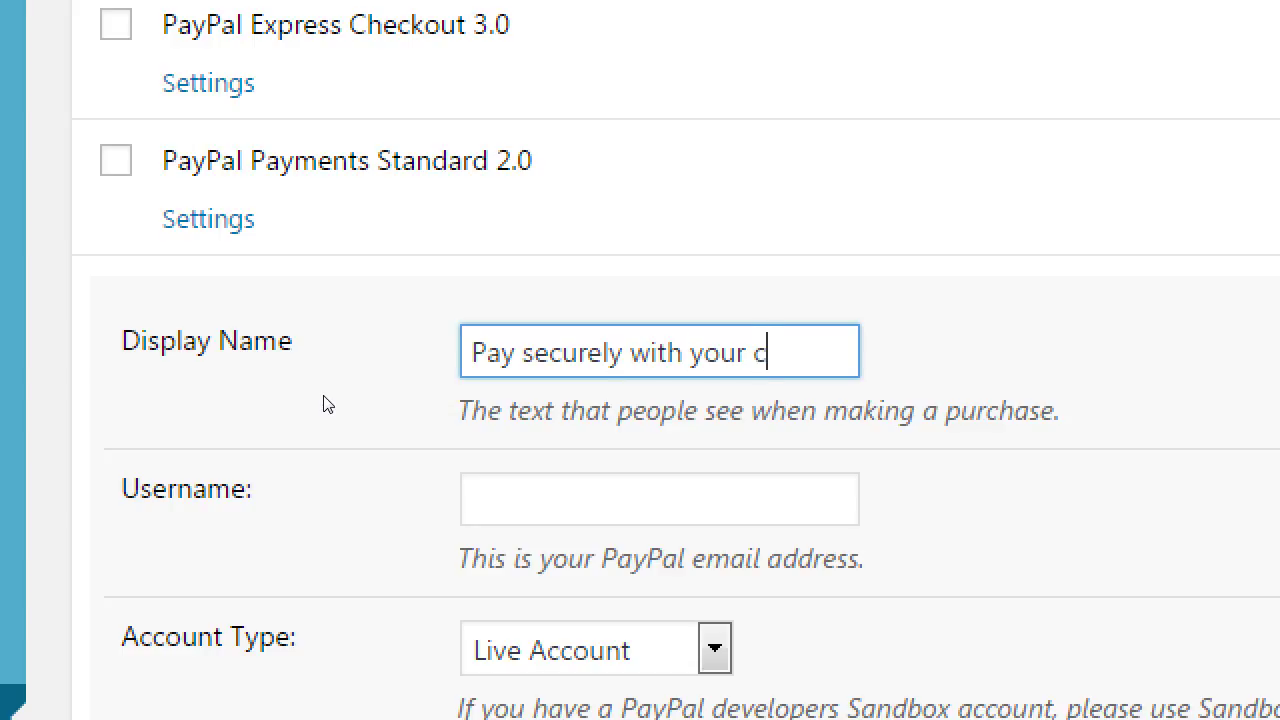
type("redit card")
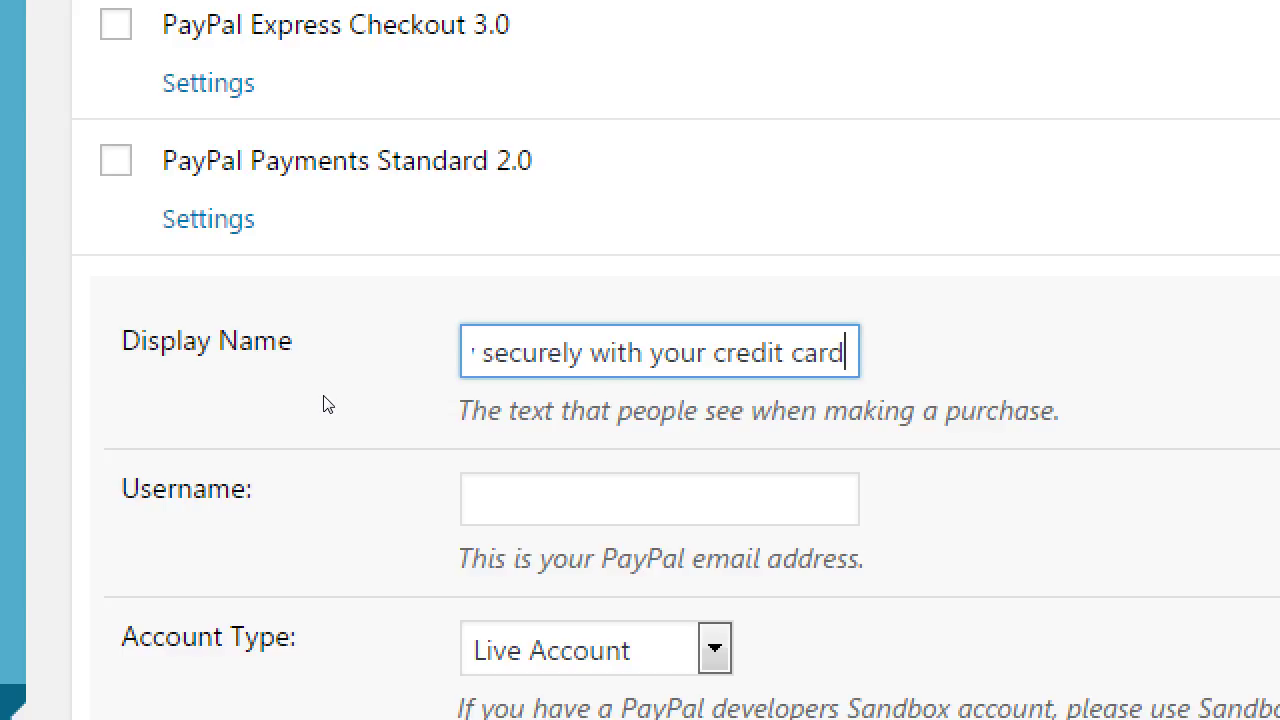
key("Home")
key("End")
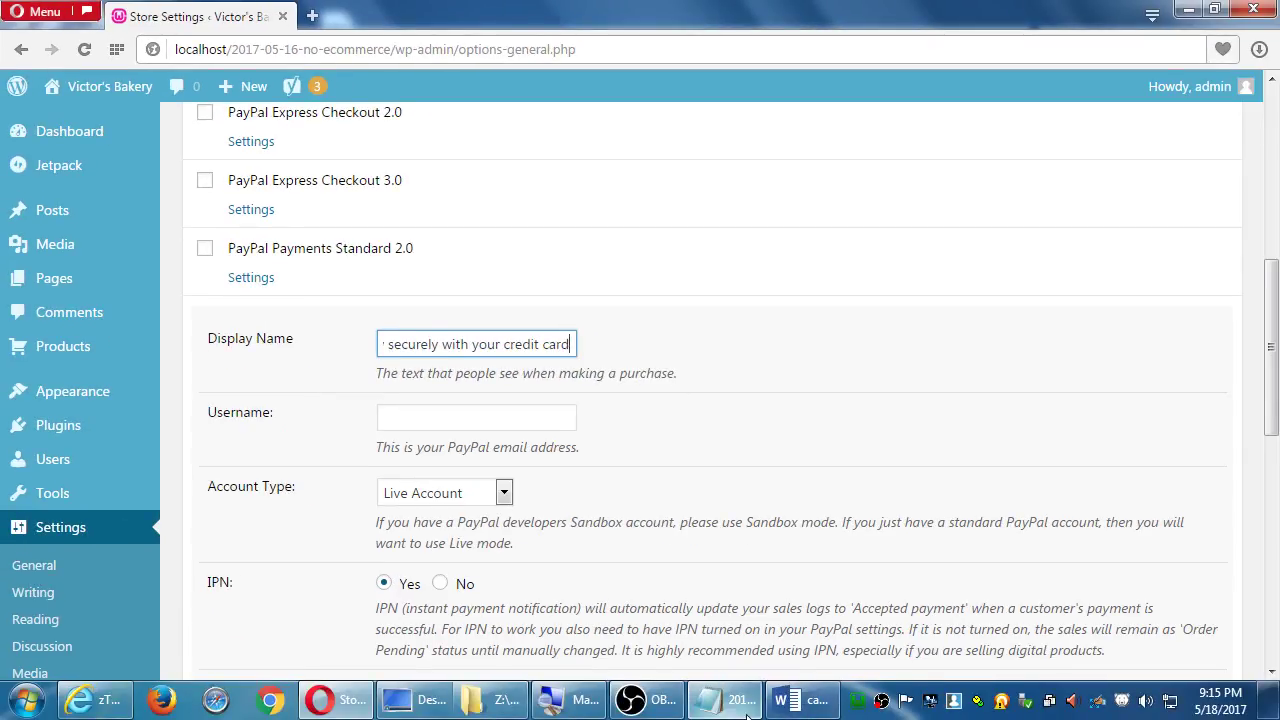
Bring Notepad forward and delete the empty line below 'Add your PayPal User name*'
left_click(748, 716)
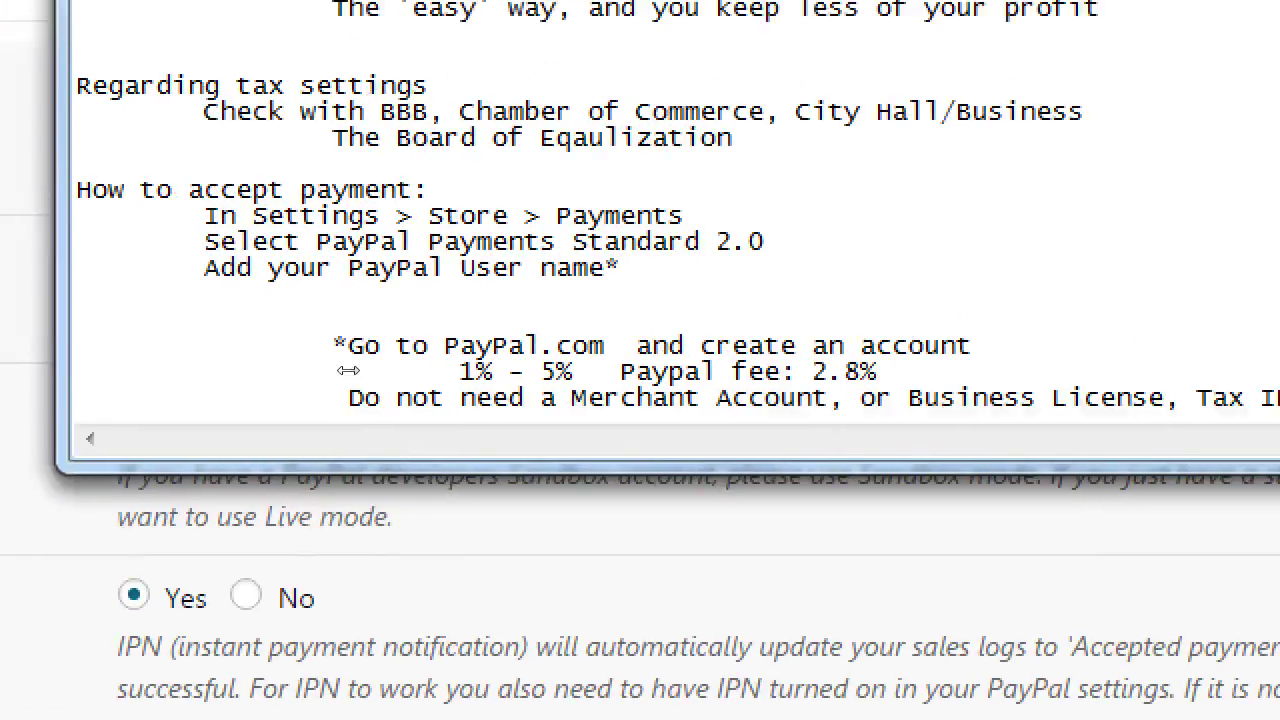
key("Down")
key("Down")
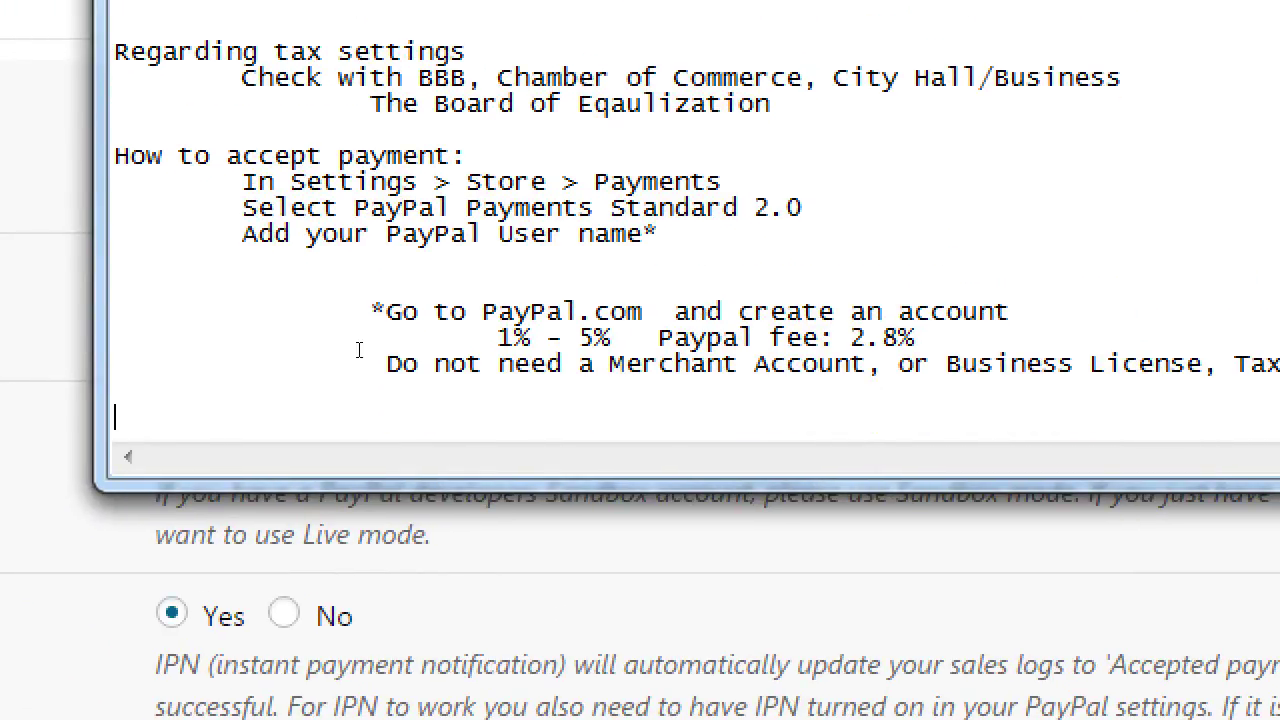
key("Up")
key("Up")
key("Up")
key("Up")
key("Up")
key("Up")
key("BackSpace")
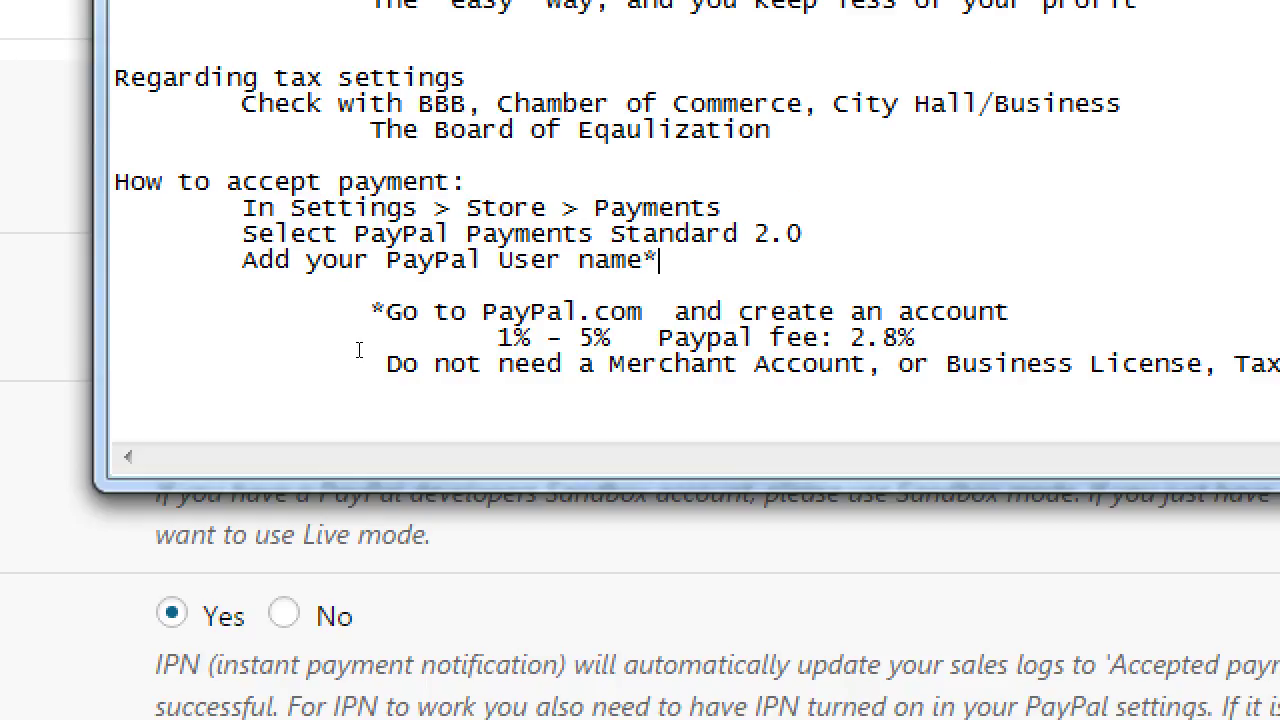
key("Down")
key("Down")
key("Down")
key("Down")
key("Down")
key("Down")
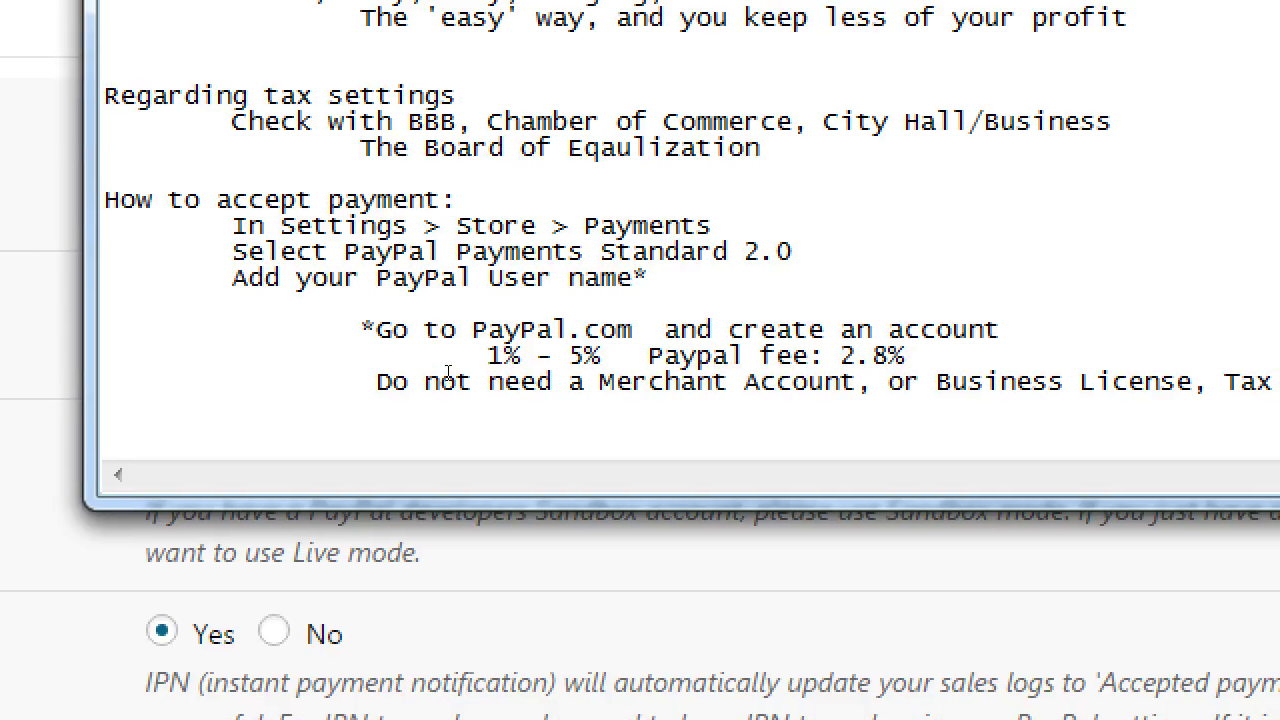
Highlight 'Cybersecurity', 'Emails.' and the PayPal gateway name while reviewing the notes
scroll(472, 417, "up", 3)
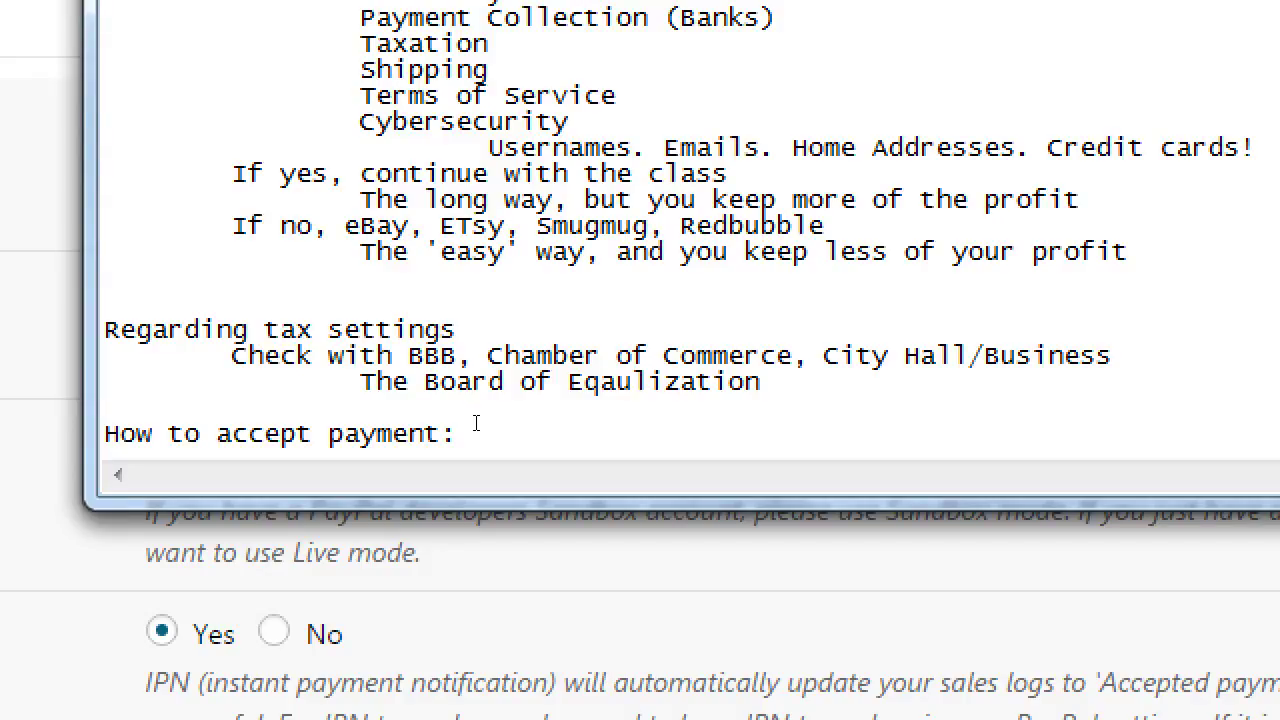
scroll(476, 430, "up", 2)
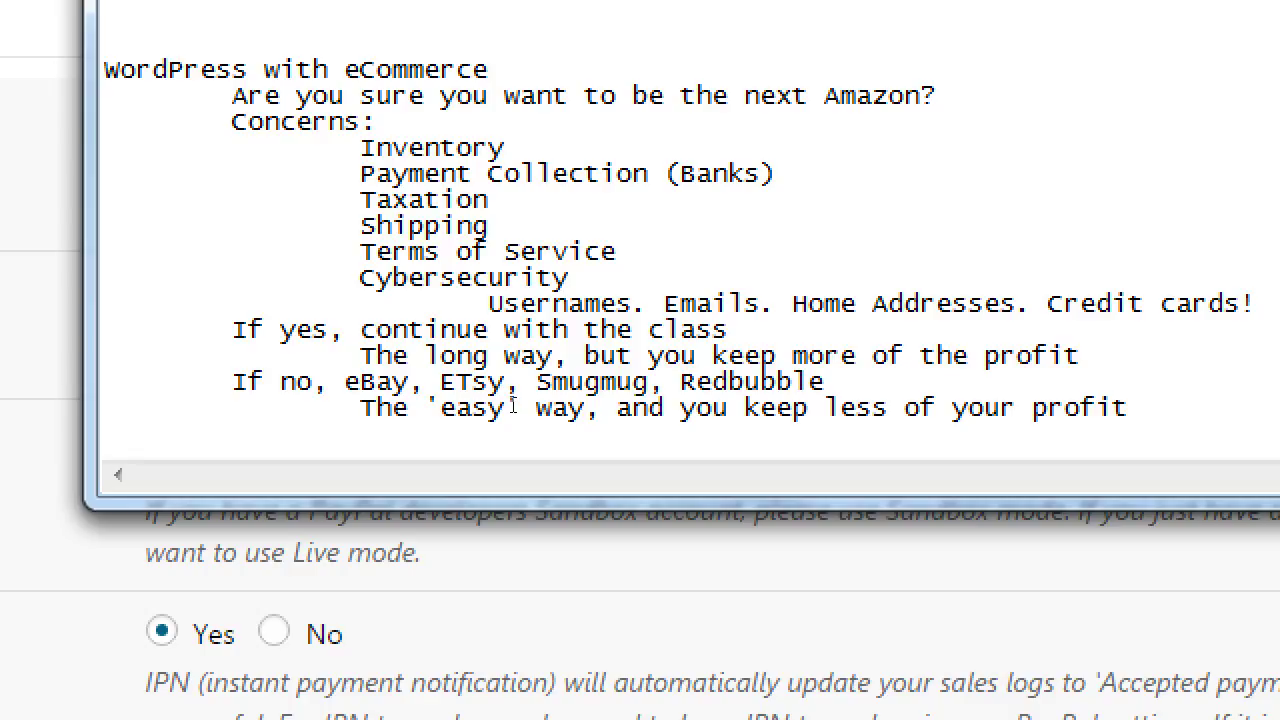
double_click(424, 278)
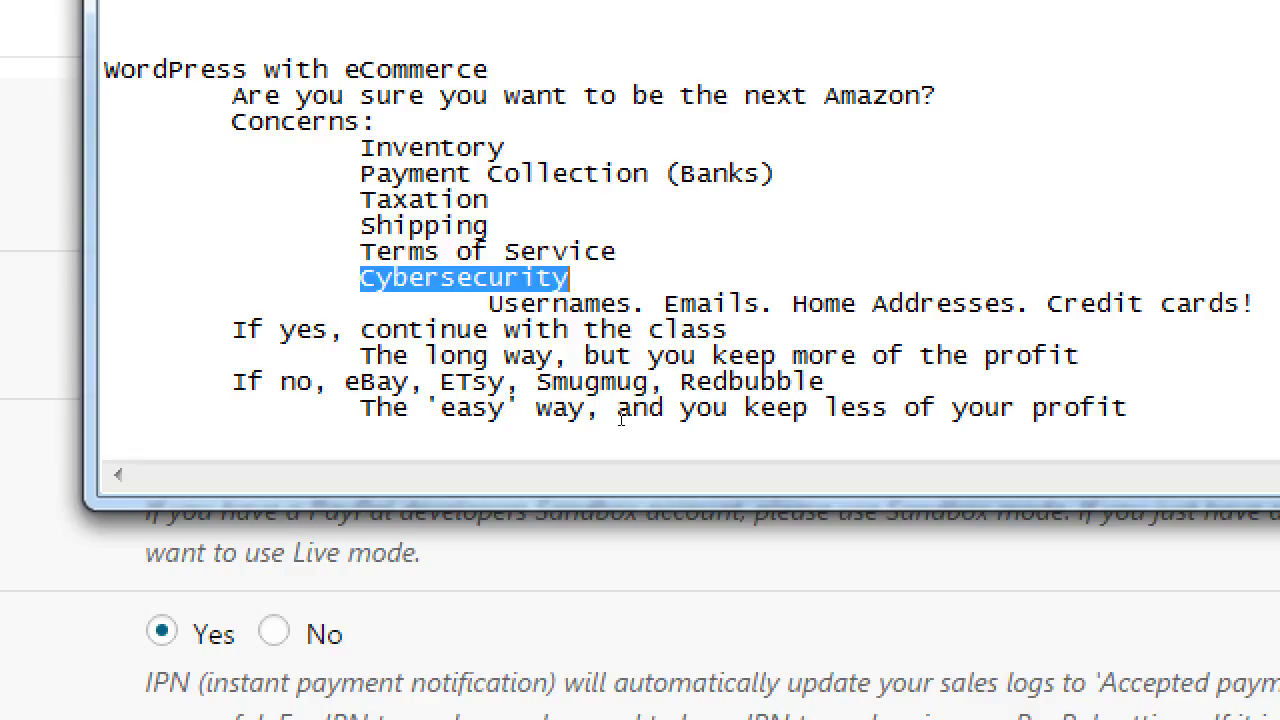
double_click(697, 303)
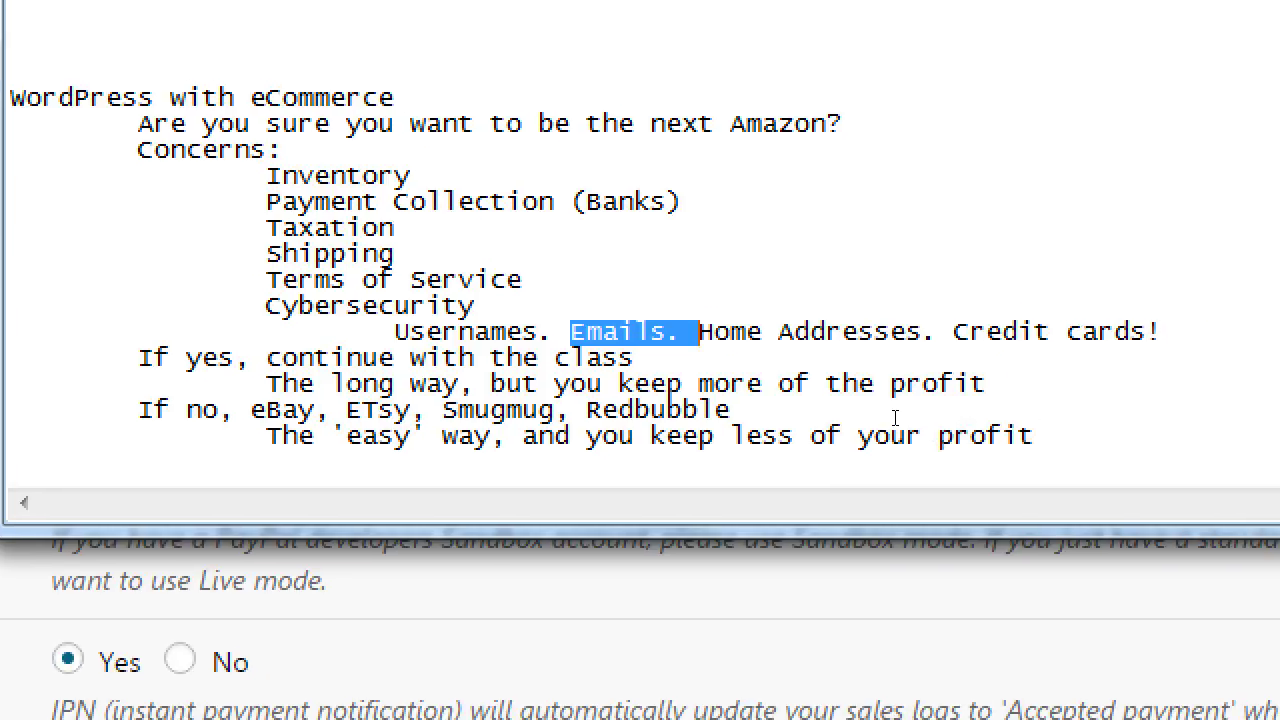
scroll(768, 420, "down", 5)
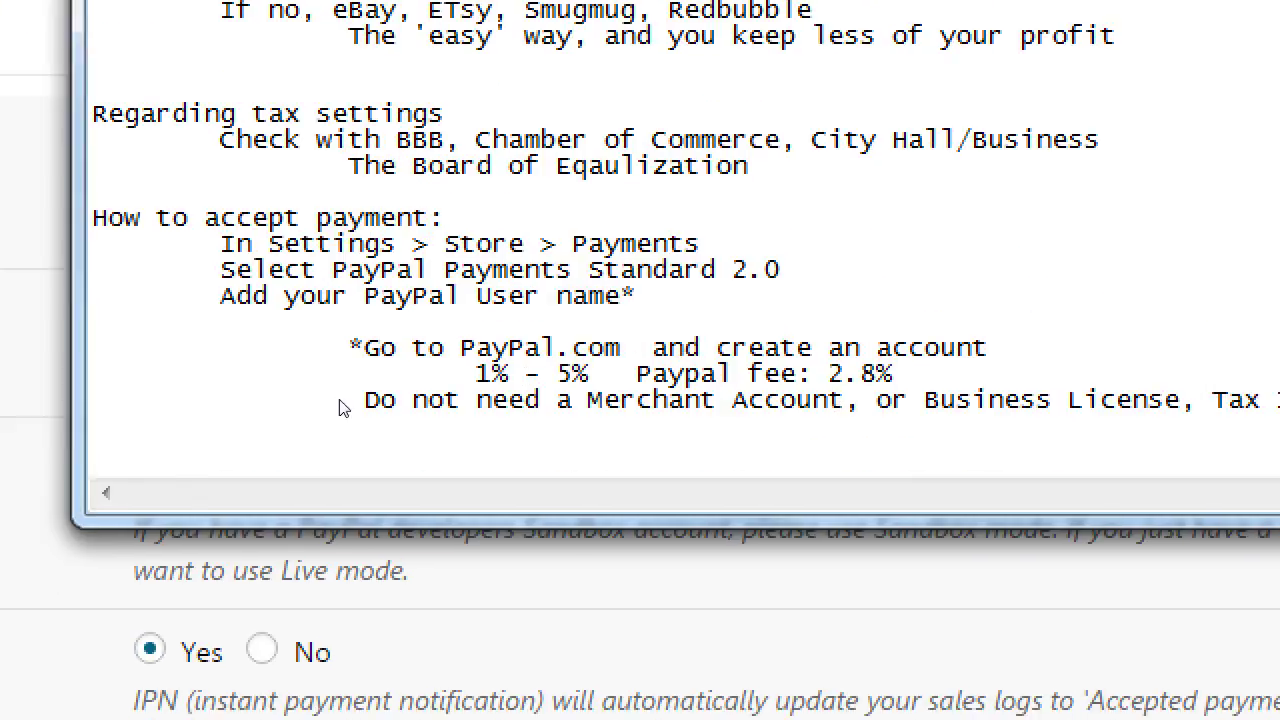
key("shift+Right")
key("shift+Right")
key("shift+Right")
key("shift+Right")
key("shift+Right")
key("shift+Right")
key("shift+Right")
key("shift+Right")
key("shift+Right")
key("shift+Right")
key("shift+Right")
key("shift+Right")
key("shift+Right")
key("shift+Right")
key("shift+Right")
key("shift+Right")
key("shift+Right")
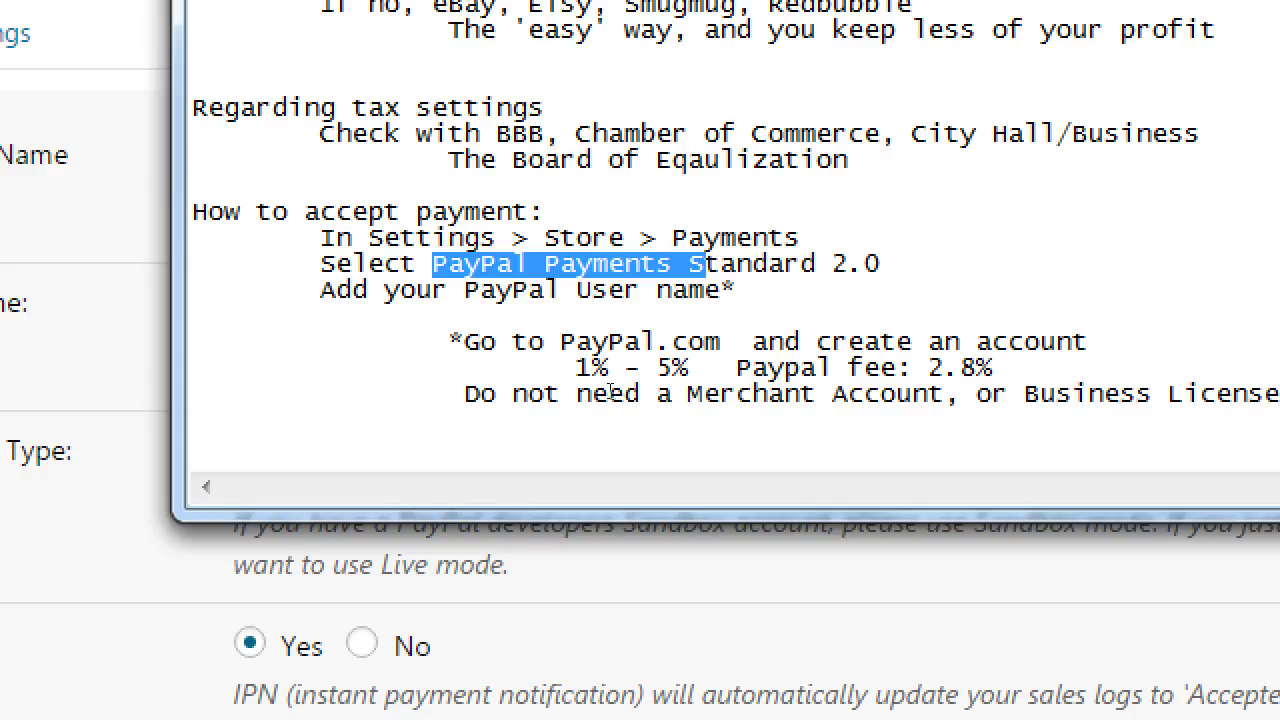
Append 'Using PayPal, etc is great for your cybersecurity:' and an indented 'You don't touch their credit cards (see or store them)'
key("ctrl+End")
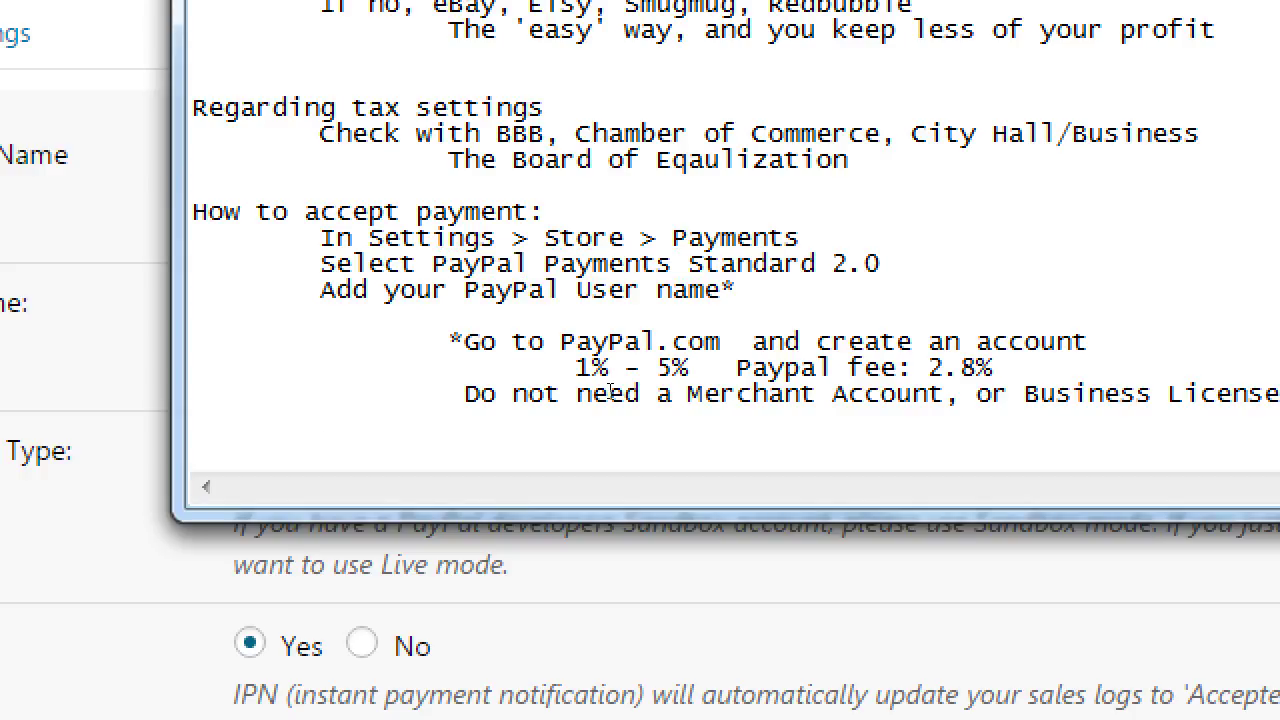
type("Using PayPal, et")
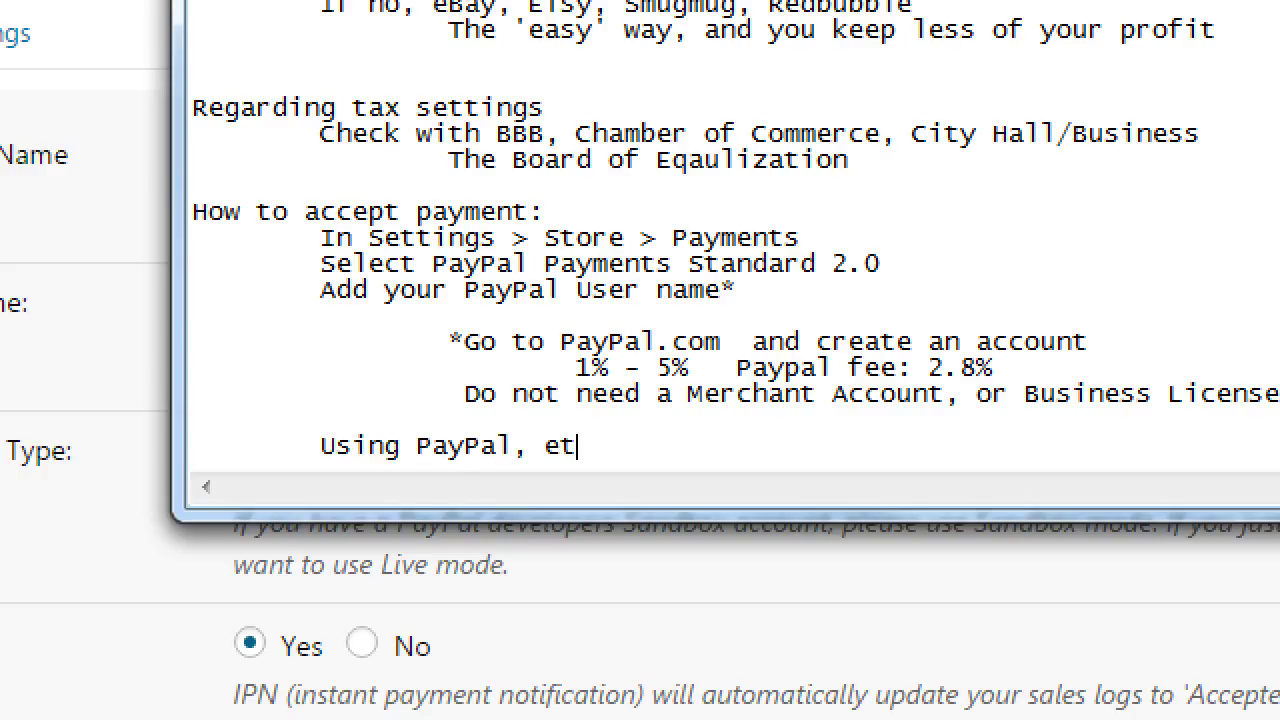
type("c is agre")
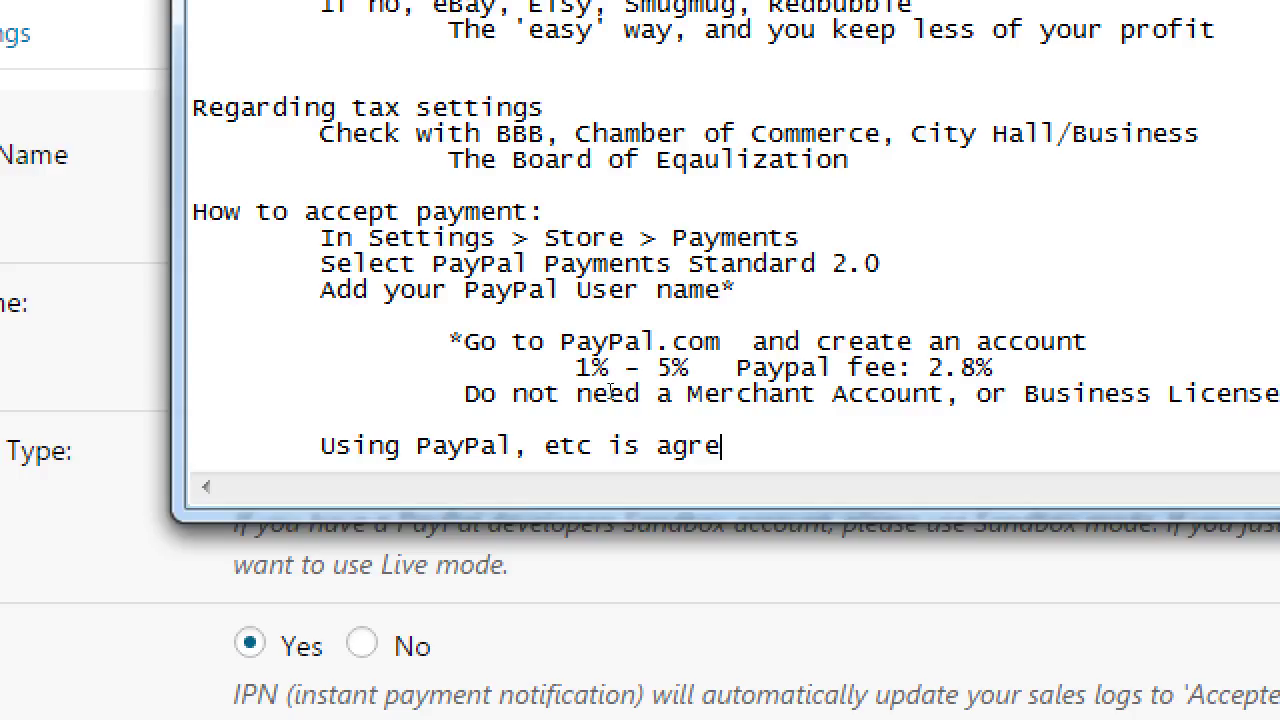
key("BackSpace")
key("BackSpace")
key("BackSpace")
key("BackSpace")
type("great for y")
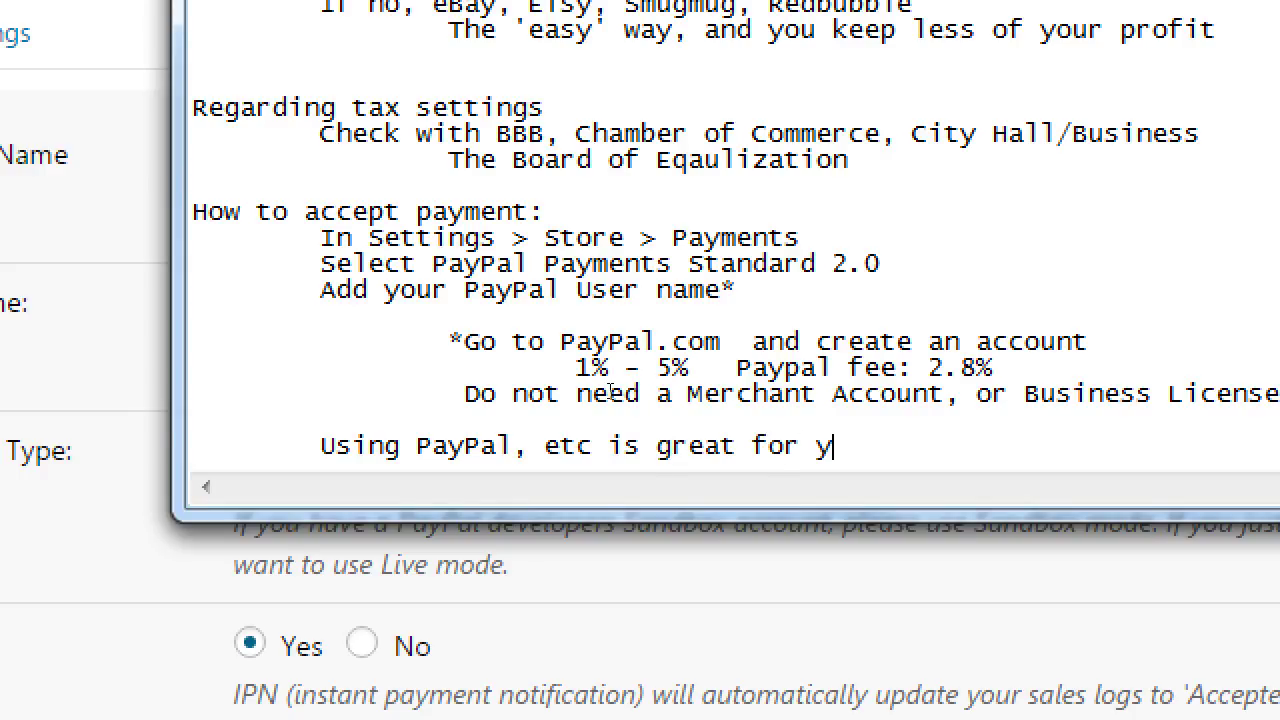
type("our cyberseciruty")
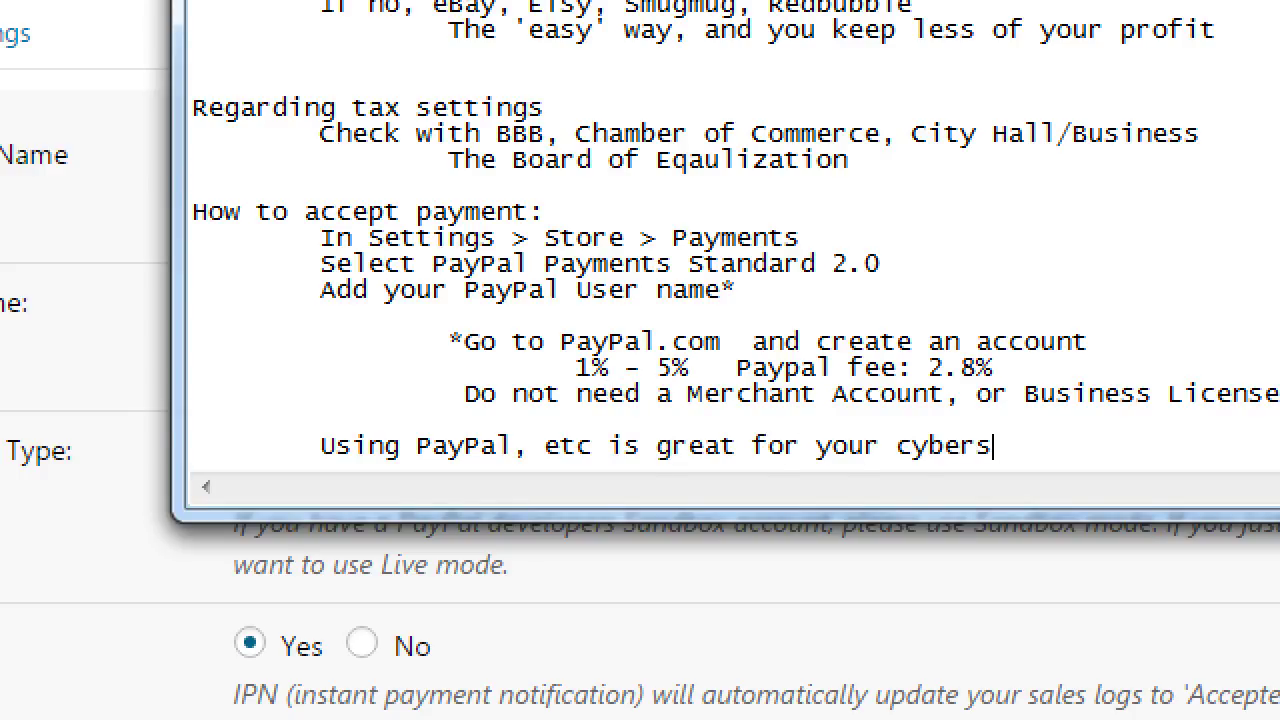
key("BackSpace")
key("BackSpace")
key("BackSpace")
key("BackSpace")
key("BackSpace")
type("urity:")
key("Return")
key("Tab")
type("You don't touch their")
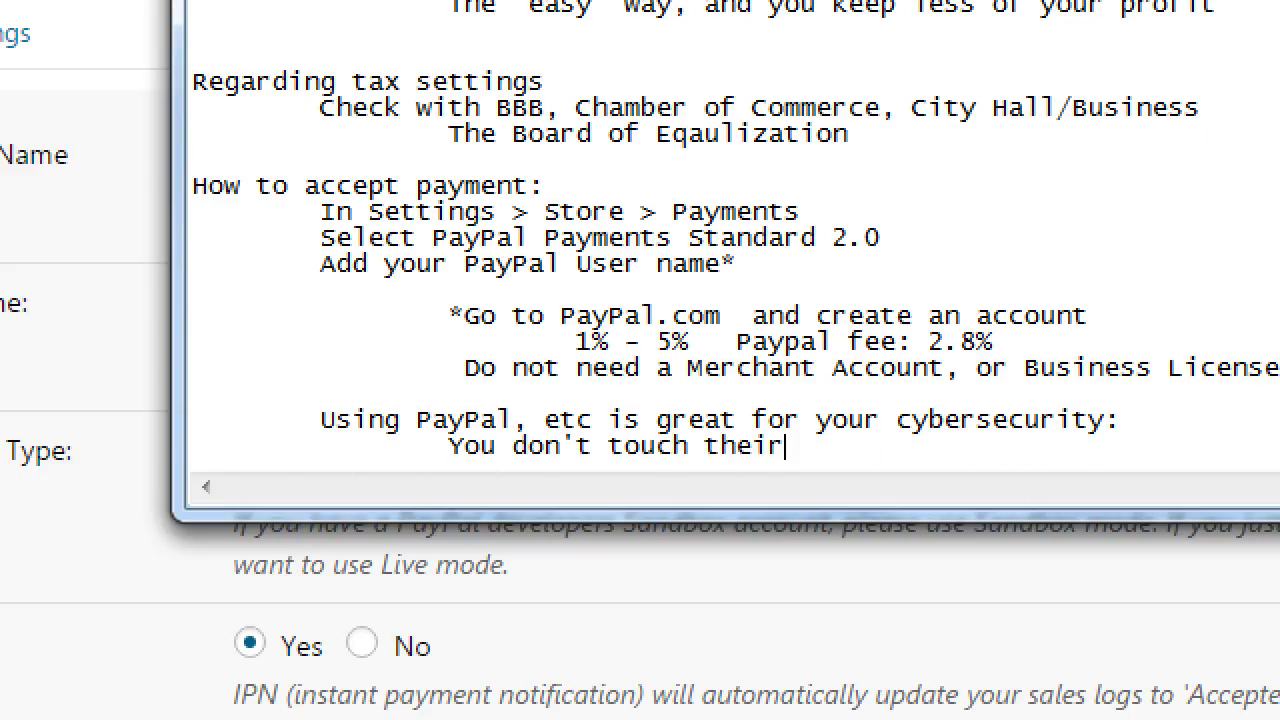
type(" credit cards")
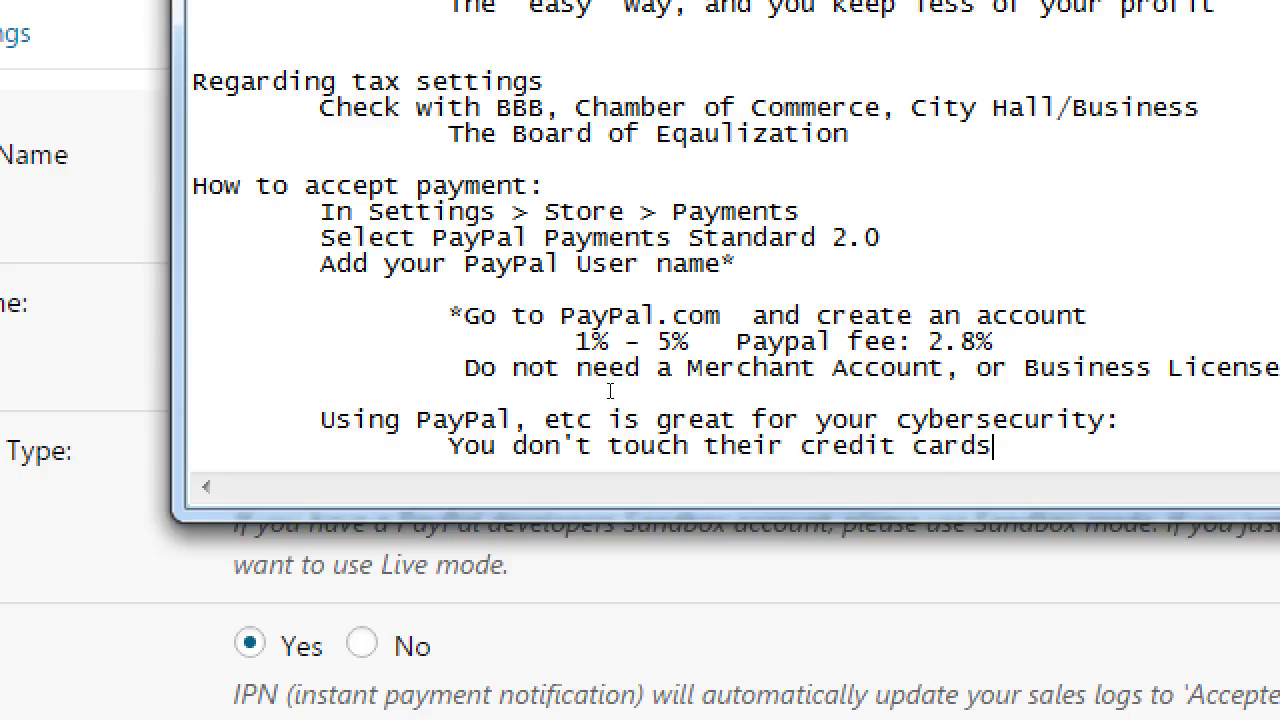
type(" (see or store")
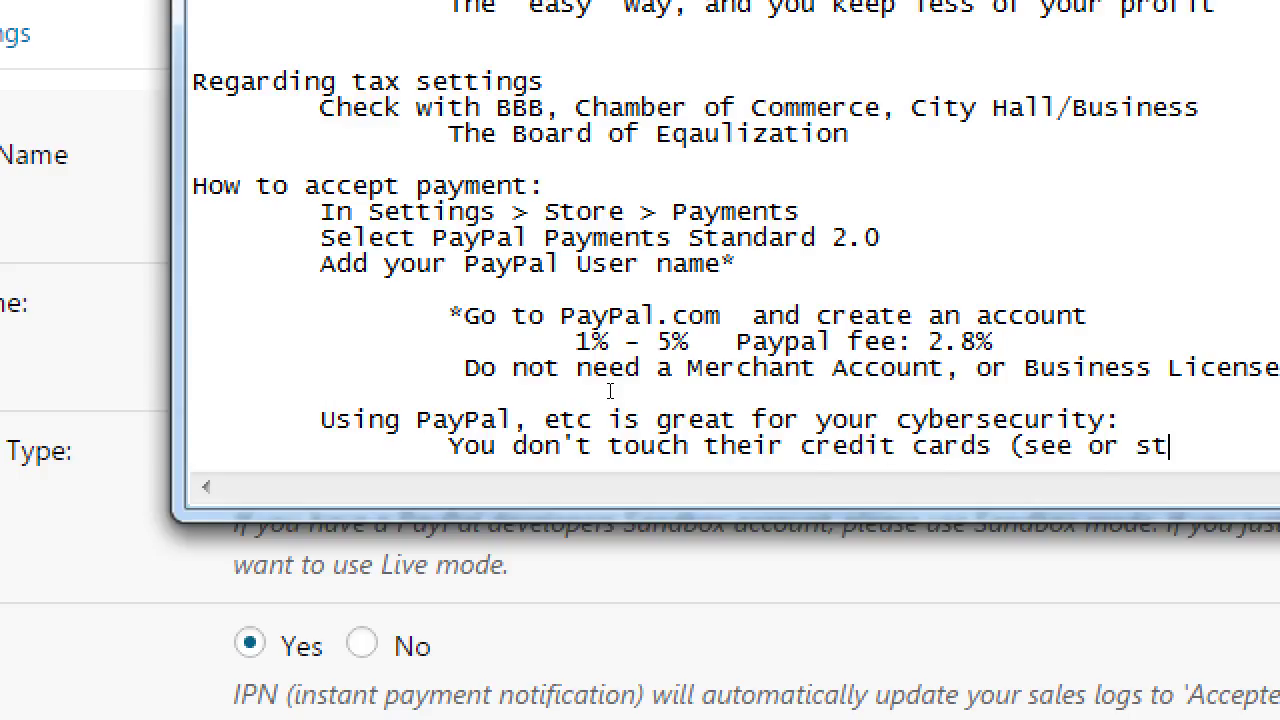
type(" them")
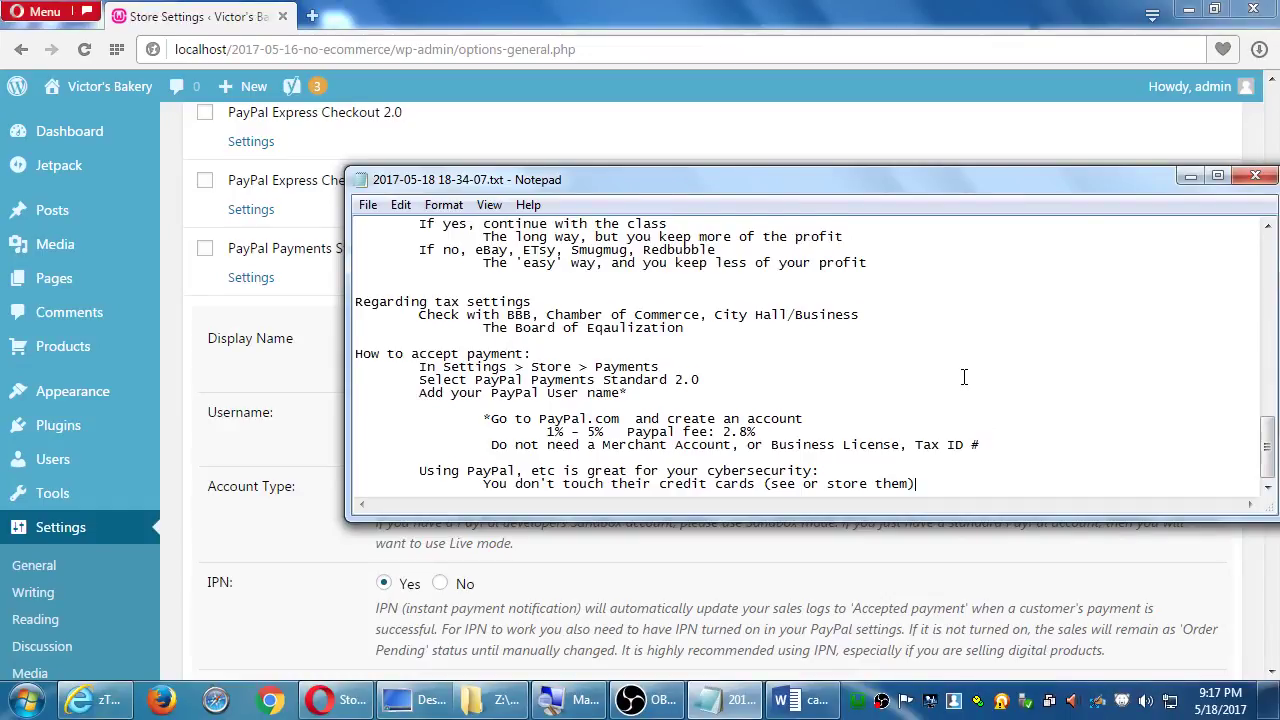
key("Return")
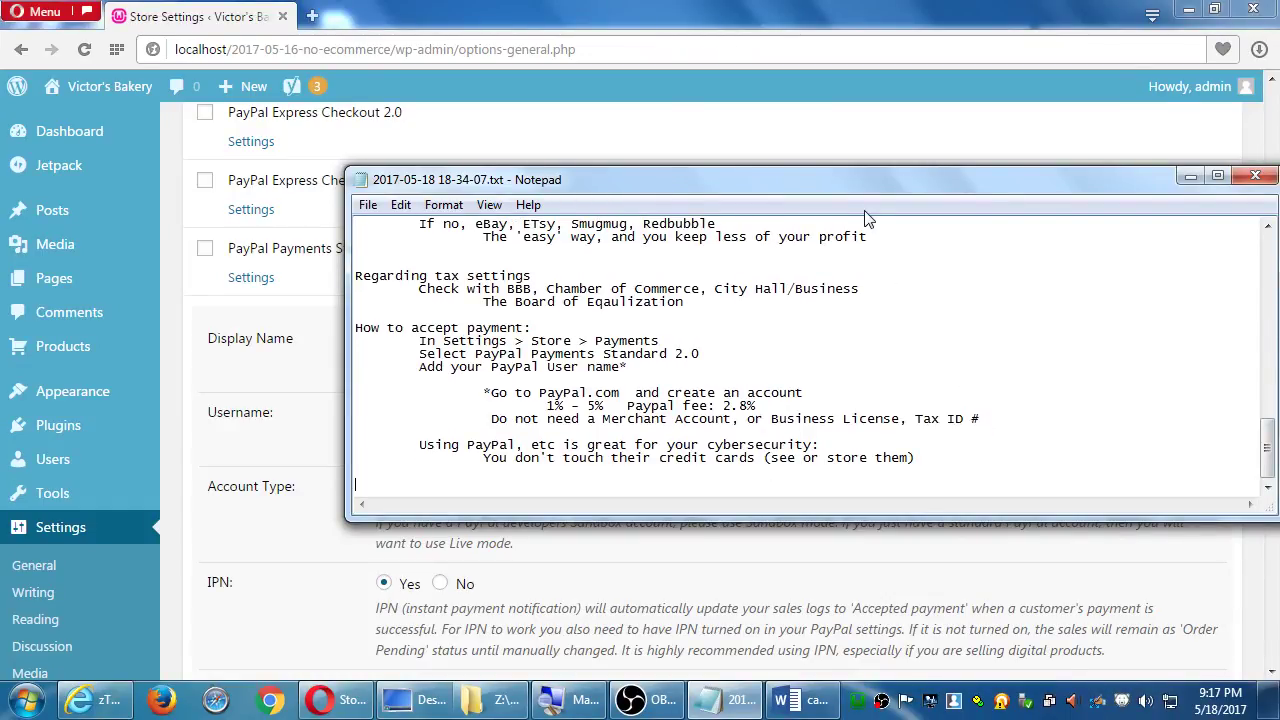
Shift the Notepad window aside and bring the Store Settings Payments page back to its top
left_click_drag(863, 180, 797, 205)
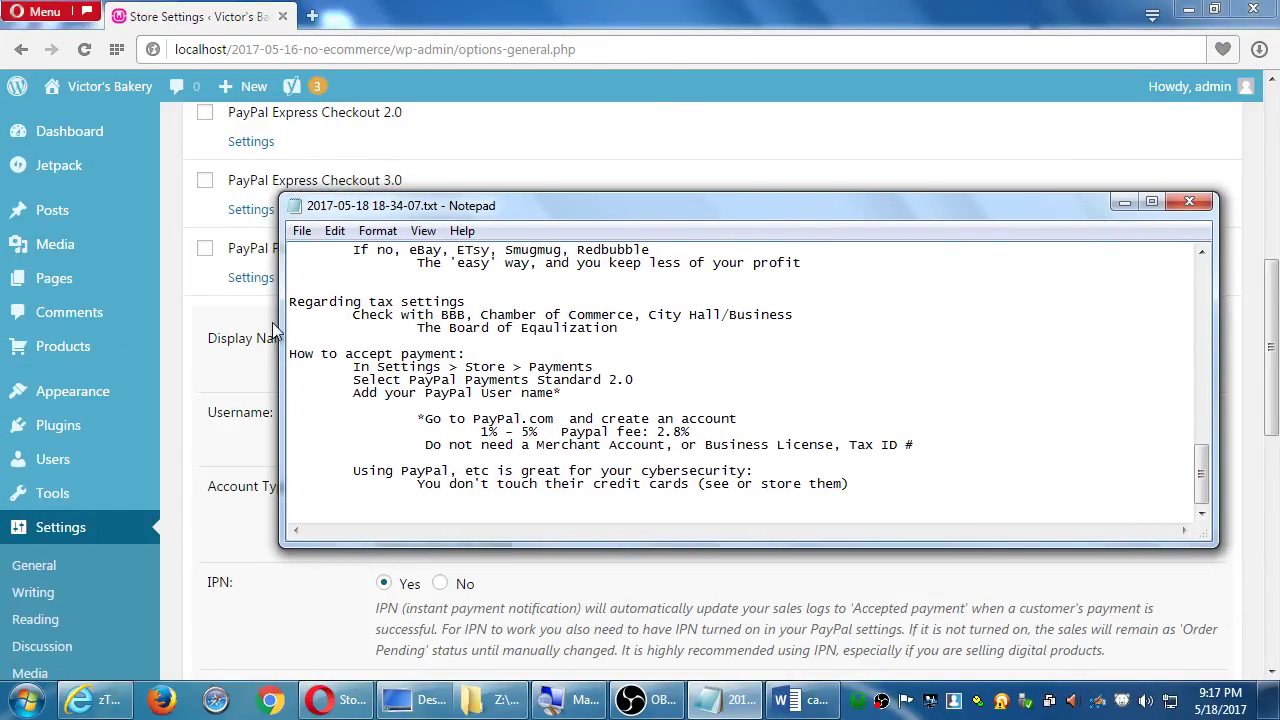
left_click(166, 276)
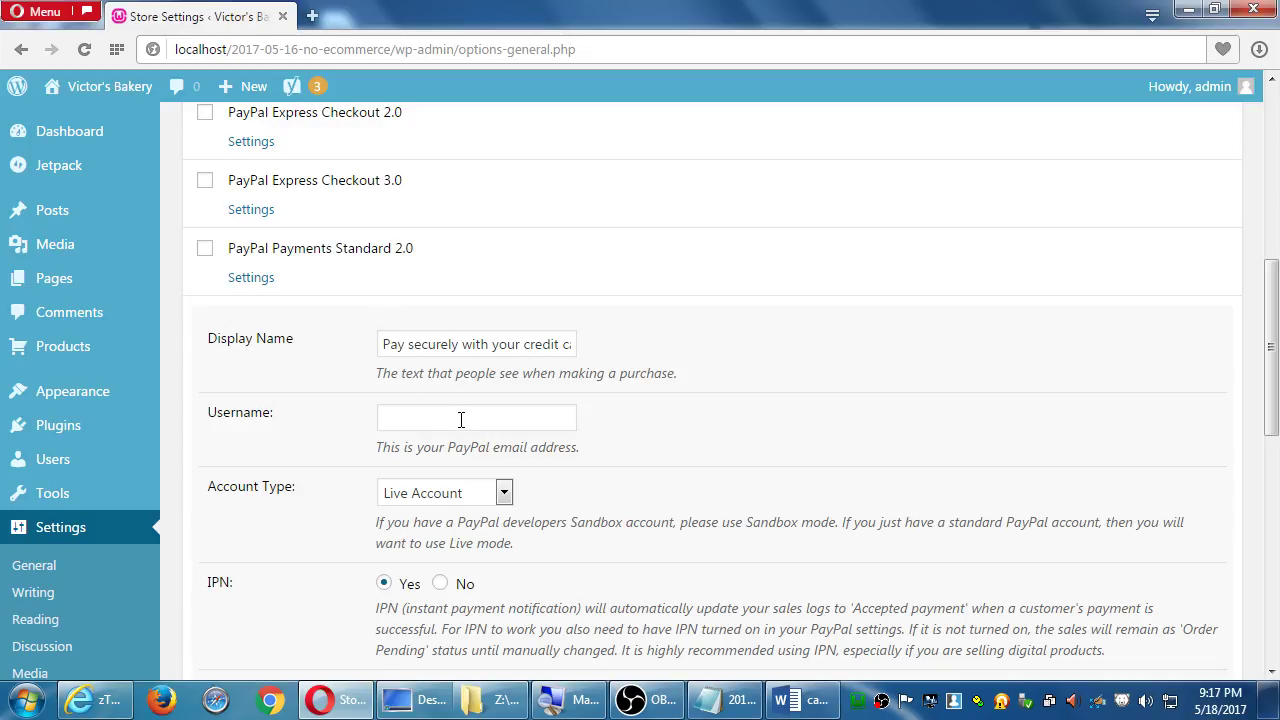
scroll(461, 420, "up", 6)
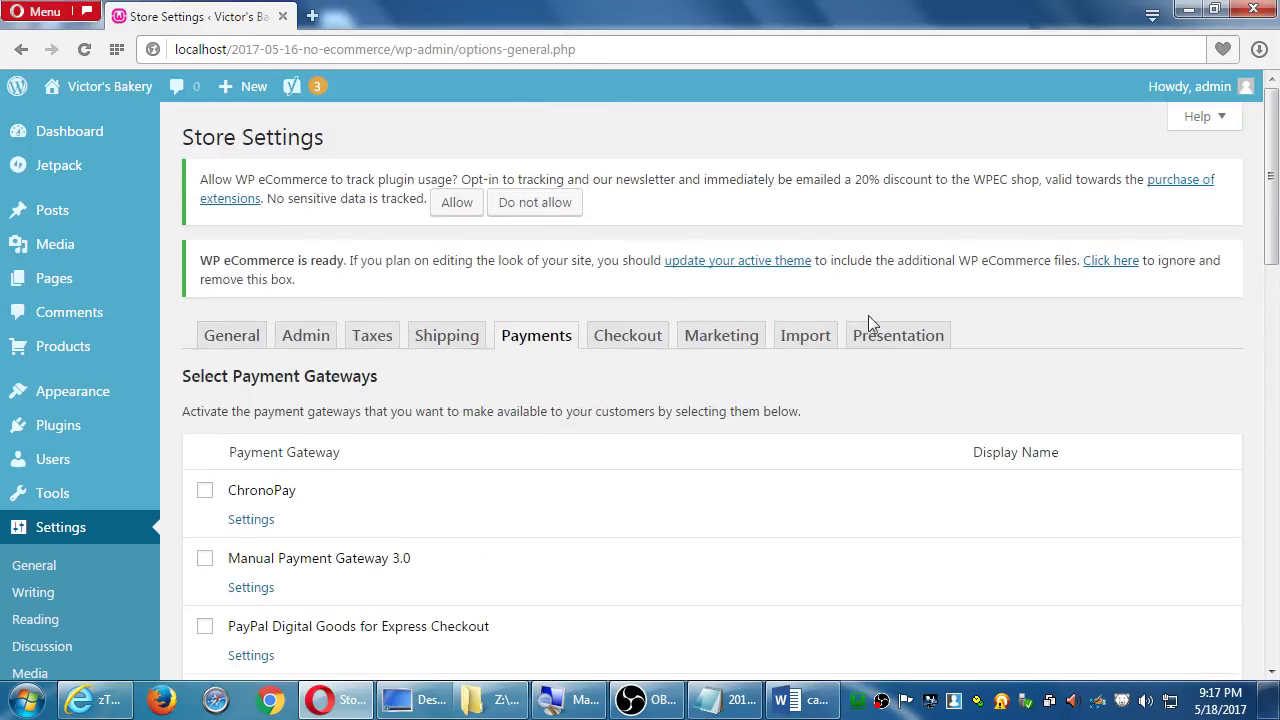